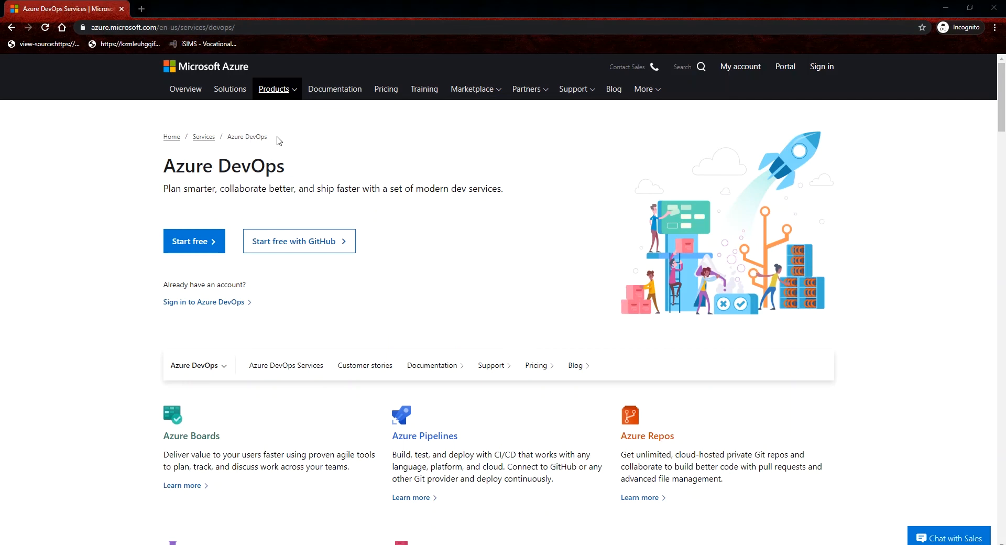
# Examine the Azure DevOps services page, reading the Azure Boards, Azure Pipelines and Azure Repos sections.
pyautogui.click(385, 188)
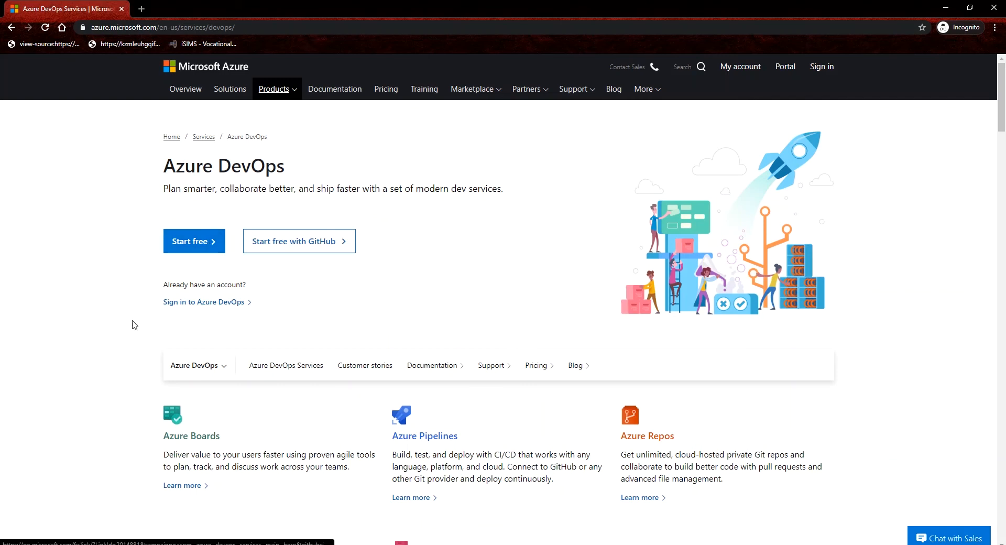
pyautogui.scroll(-4, 112, 340)
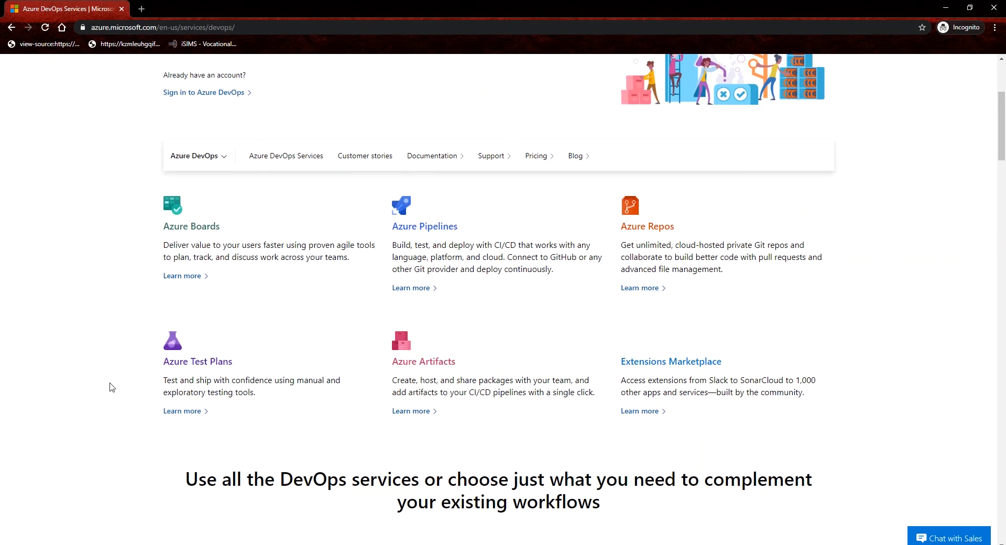
pyautogui.scroll(-5, 140, 445)
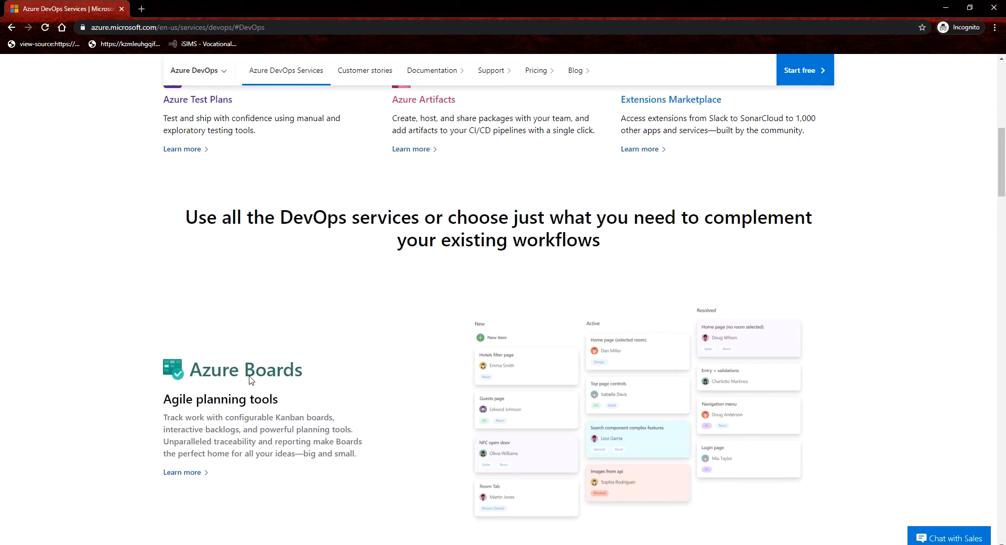
pyautogui.scroll(-10, 228, 380)
pyautogui.scroll(4, 246, 372)
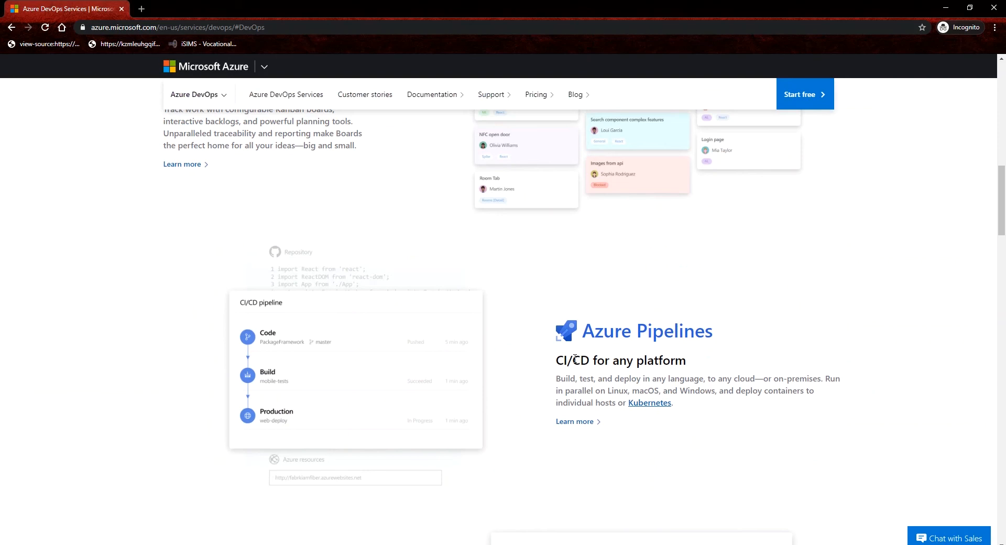
pyautogui.moveTo(583, 362); pyautogui.dragTo(587, 362)
pyautogui.click(587, 361)
pyautogui.scroll(-5, 566, 389)
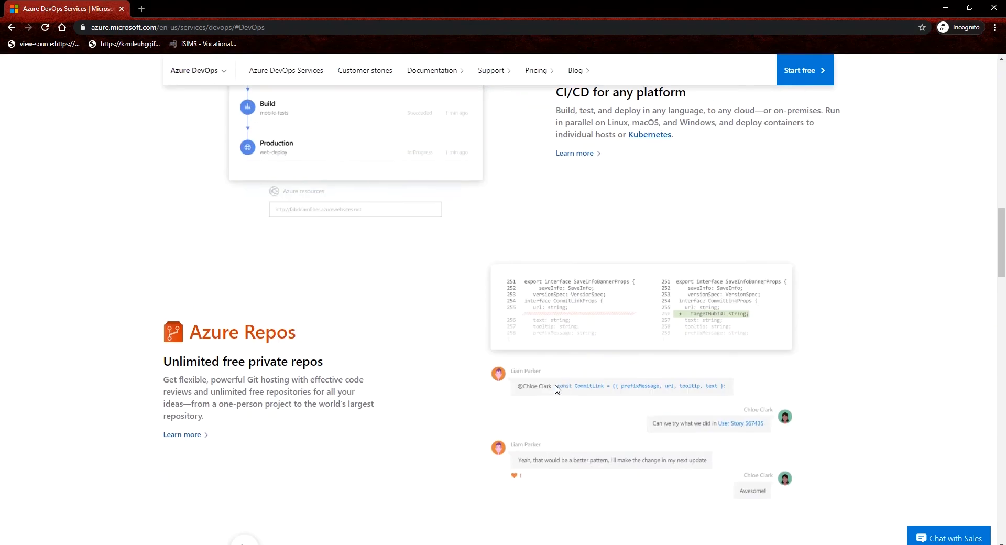
pyautogui.scroll(-6, 330, 393)
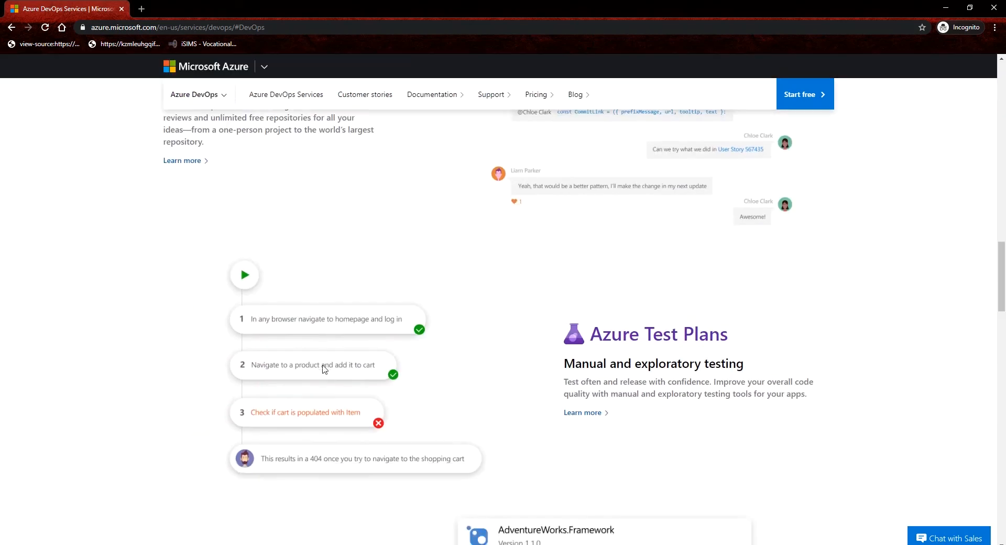
pyautogui.scroll(2, 293, 199)
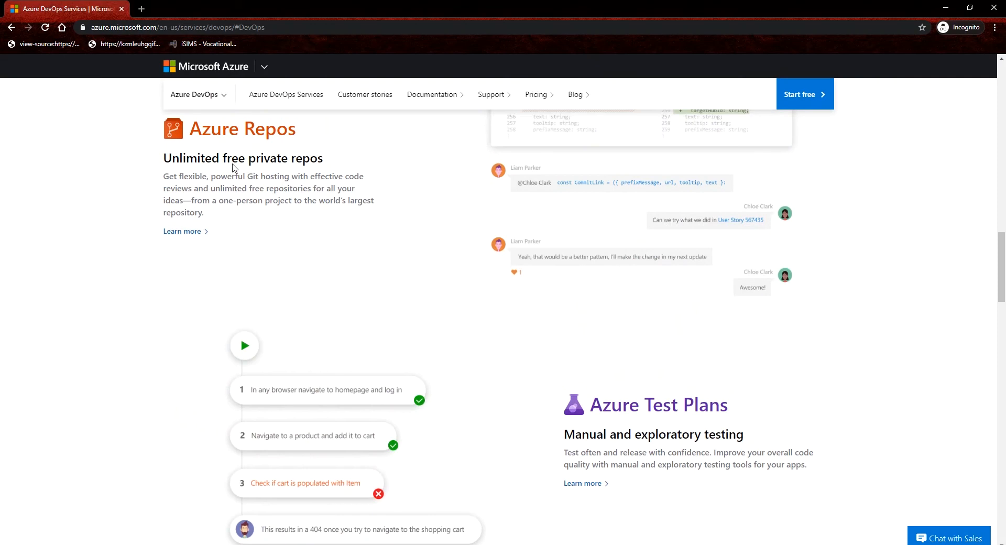
pyautogui.moveTo(219, 159); pyautogui.dragTo(342, 161)
pyautogui.click(343, 162)
pyautogui.scroll(-1, 383, 262)
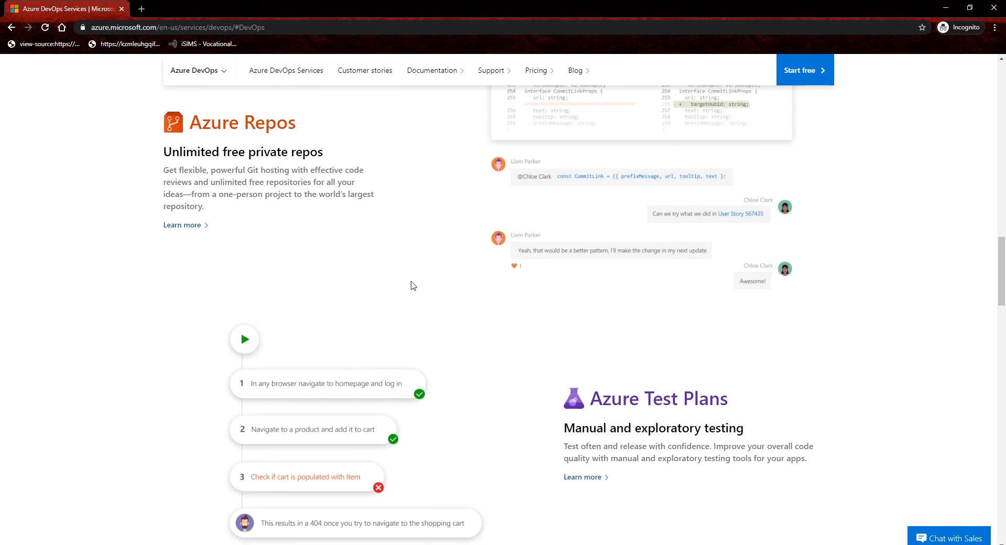
# Read the Azure Test Plans, Azure Artifacts and Extensions Marketplace sections, and return to the start of the page.
pyautogui.scroll(-2, 411, 285)
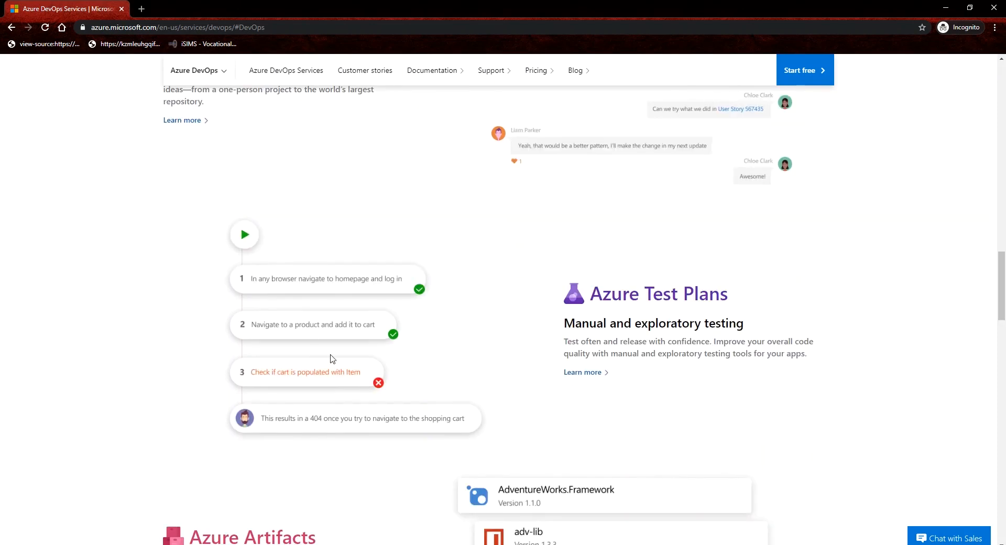
pyautogui.scroll(-3, 439, 420)
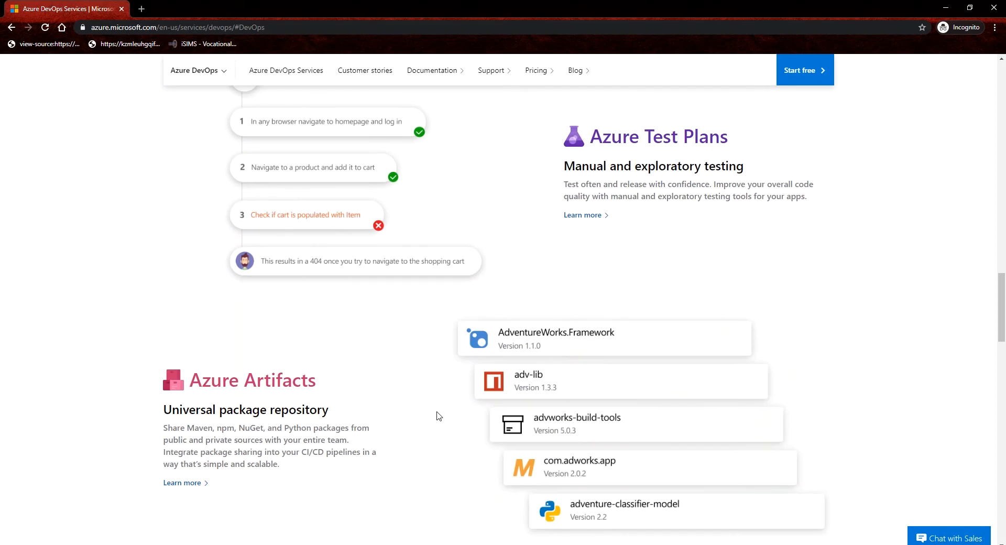
pyautogui.scroll(-1, 436, 417)
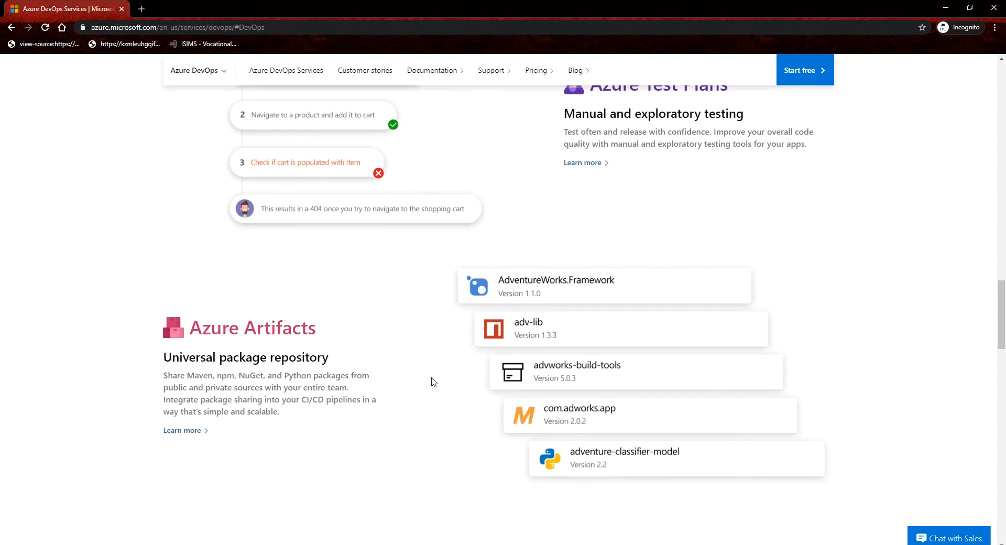
pyautogui.scroll(-2, 566, 386)
pyautogui.scroll(-4, 566, 385)
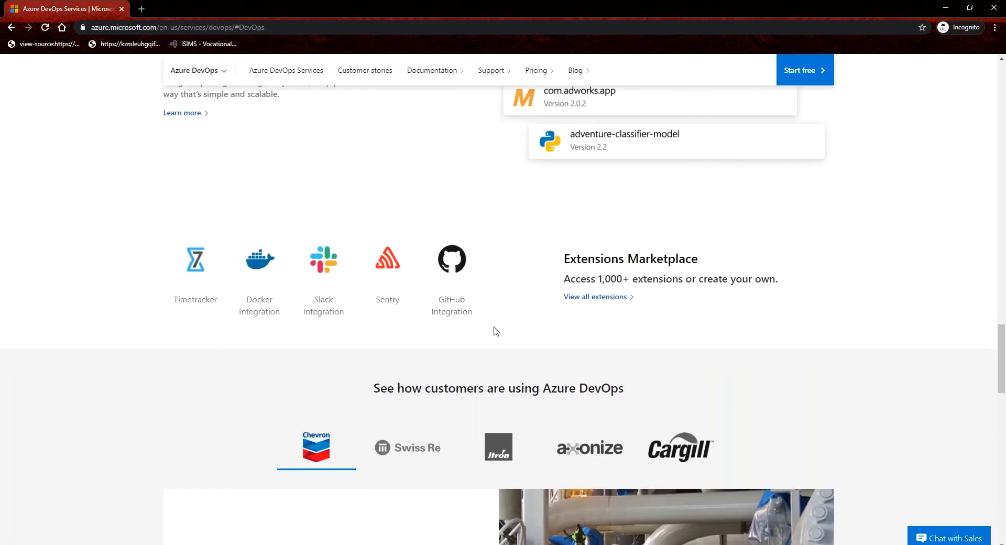
pyautogui.scroll(-2, 494, 330)
pyautogui.scroll(6, 477, 343)
pyautogui.scroll(20, 478, 342)
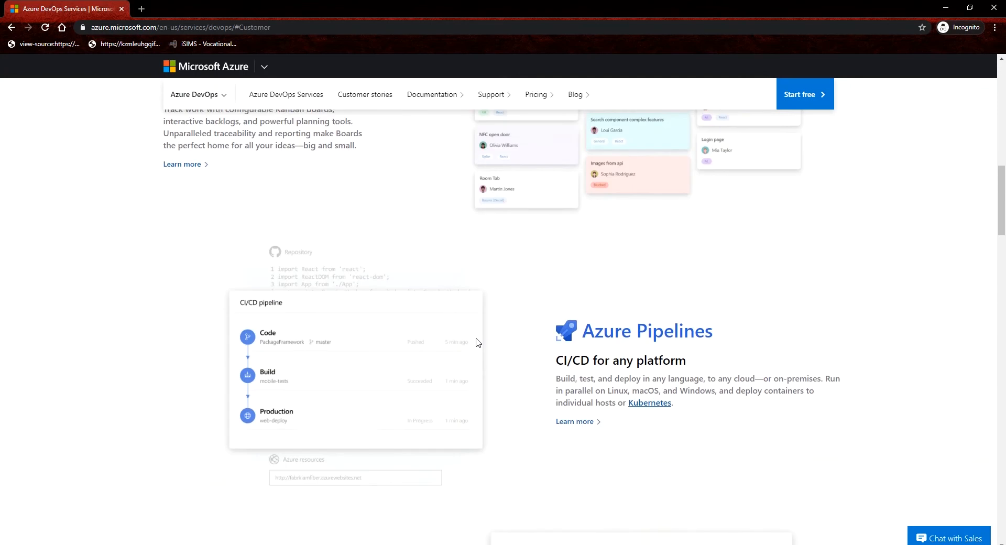
pyautogui.scroll(12, 478, 343)
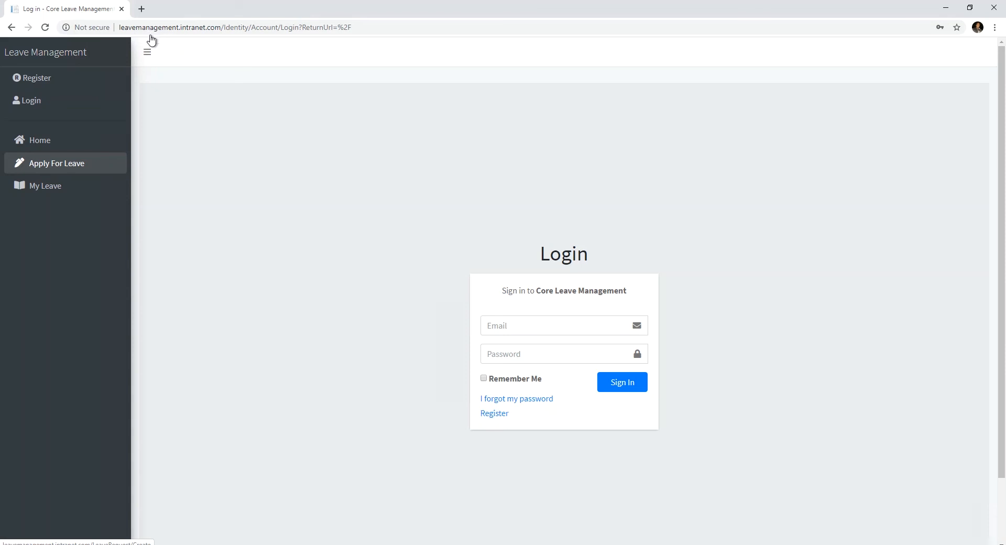
# Review the Leave Management site's address, and inspect the application pools and the leavemanagement site in IIS Manager.
pyautogui.click(184, 30)
pyautogui.click(149, 28)
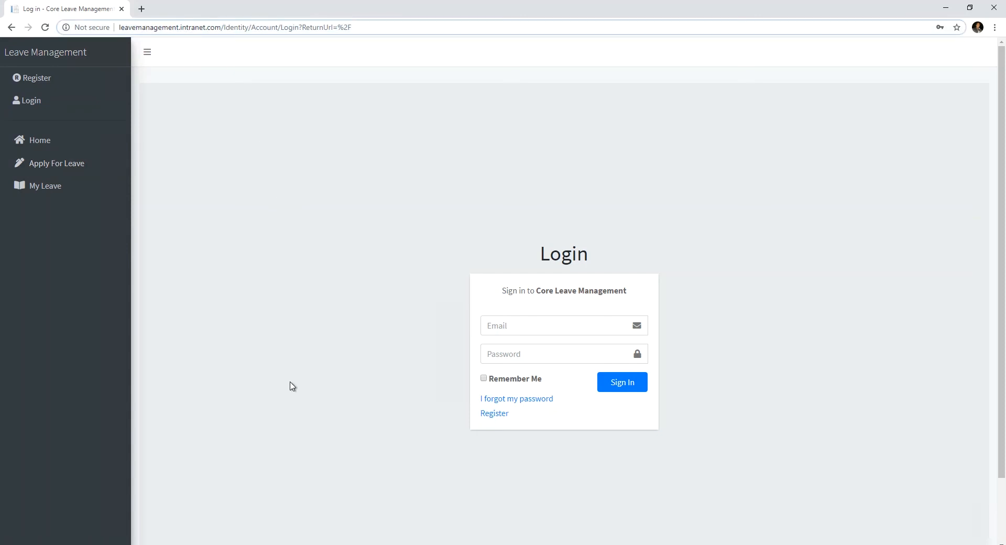
pyautogui.click(310, 544)
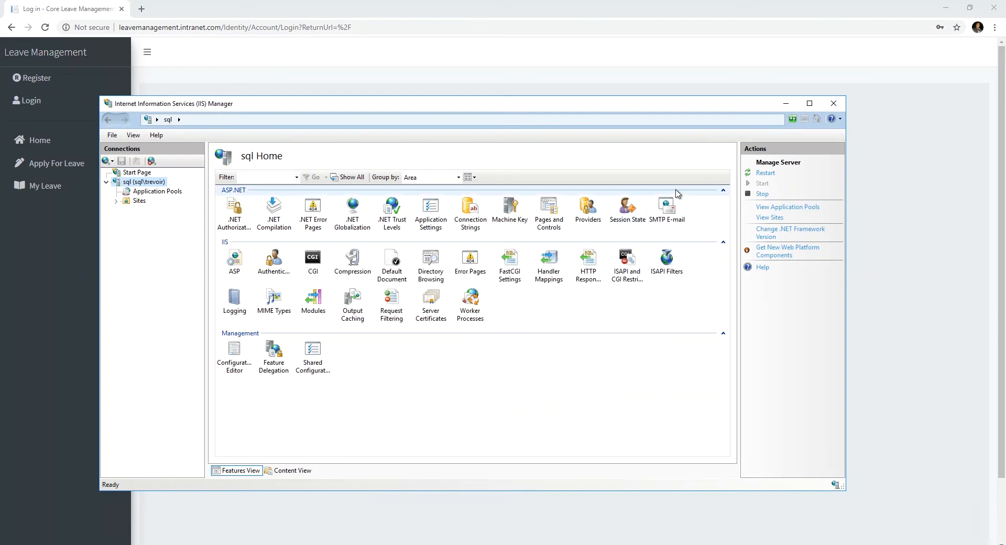
pyautogui.click(167, 193)
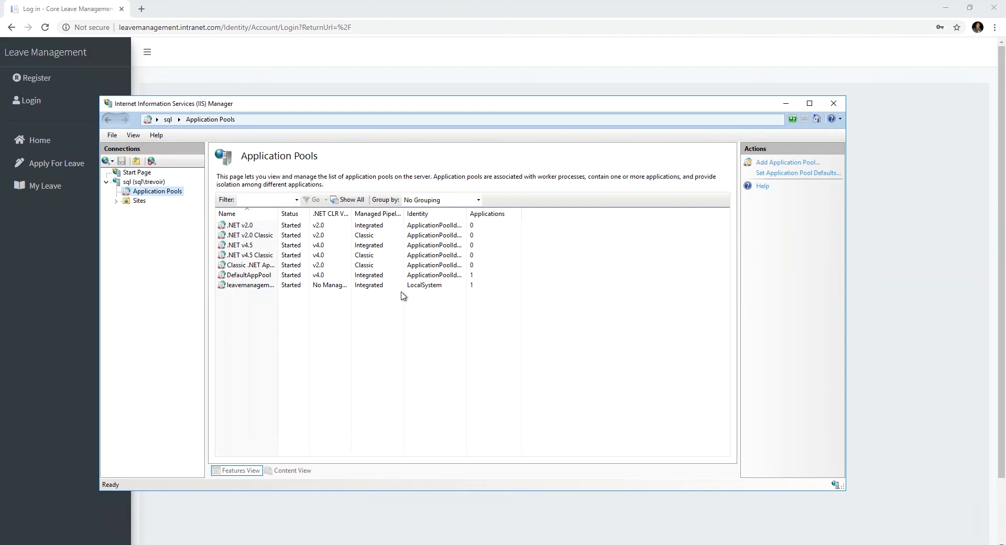
pyautogui.click(115, 201)
pyautogui.click(146, 222)
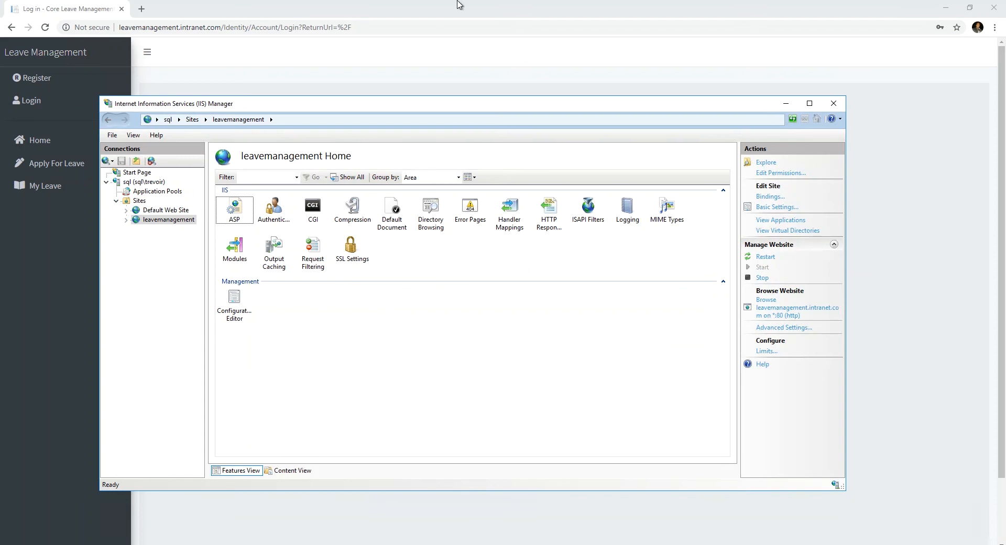
pyautogui.moveTo(493, 4)
pyautogui.click(629, 7)
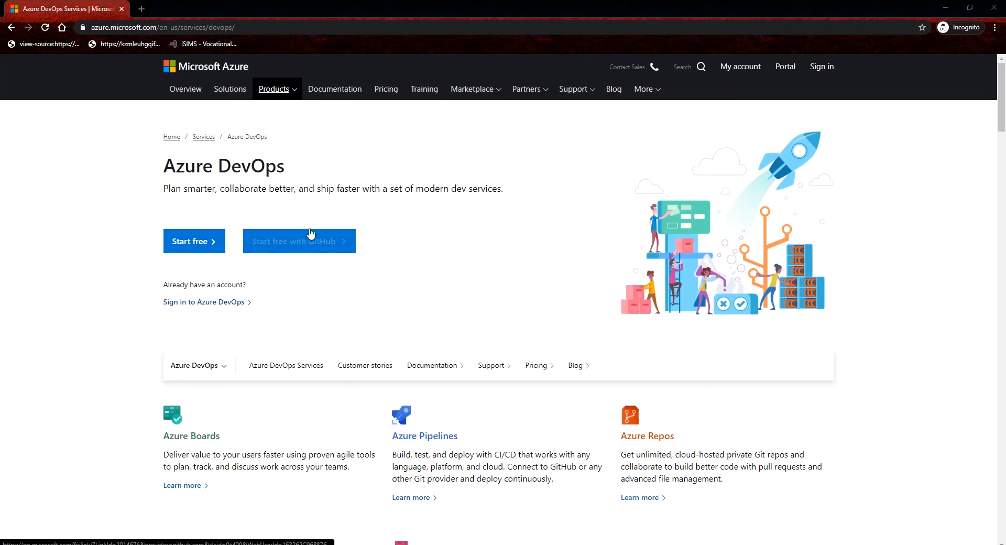
# Start Azure DevOps for free with GitHub, and sign in with the saved GitHub username and password.
pyautogui.click(294, 241)
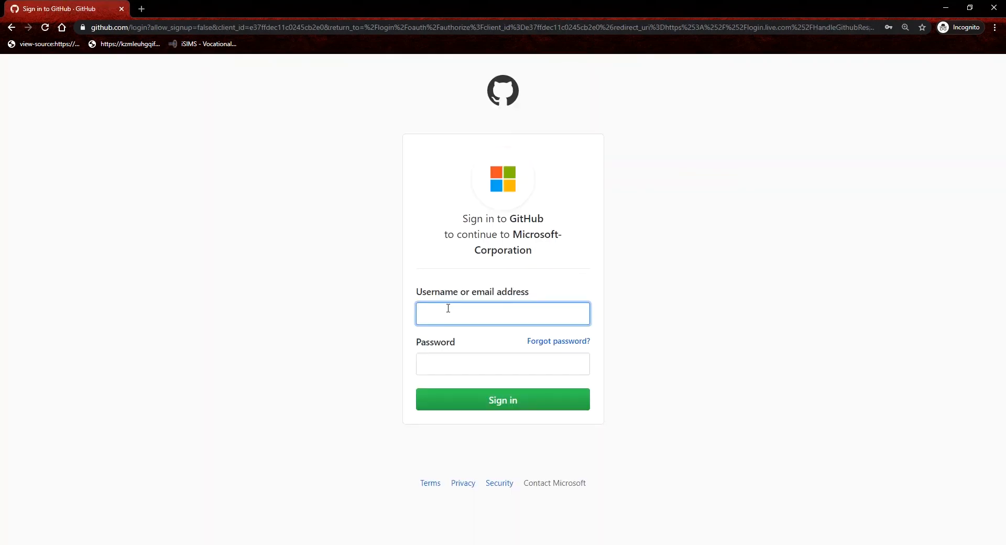
pyautogui.click(448, 309)
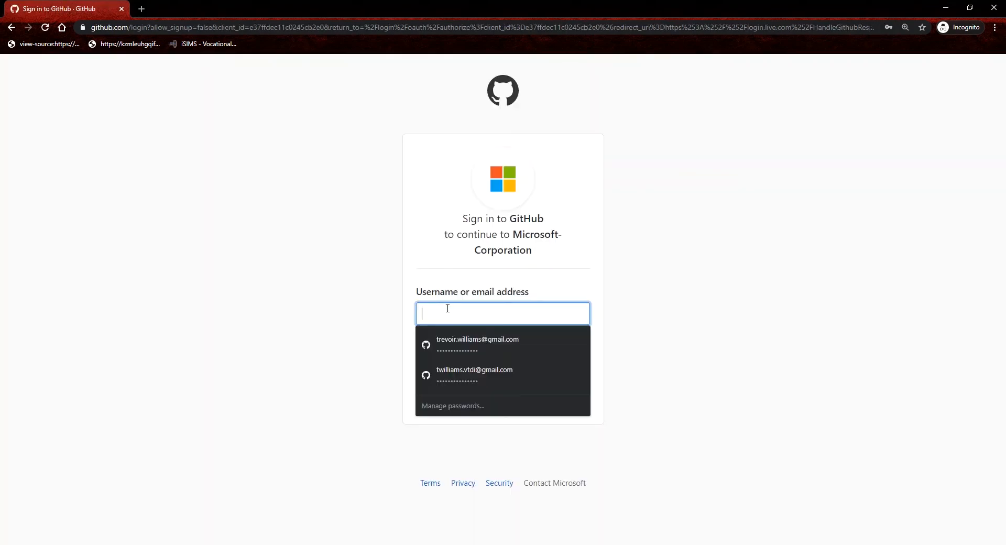
pyautogui.click(468, 339)
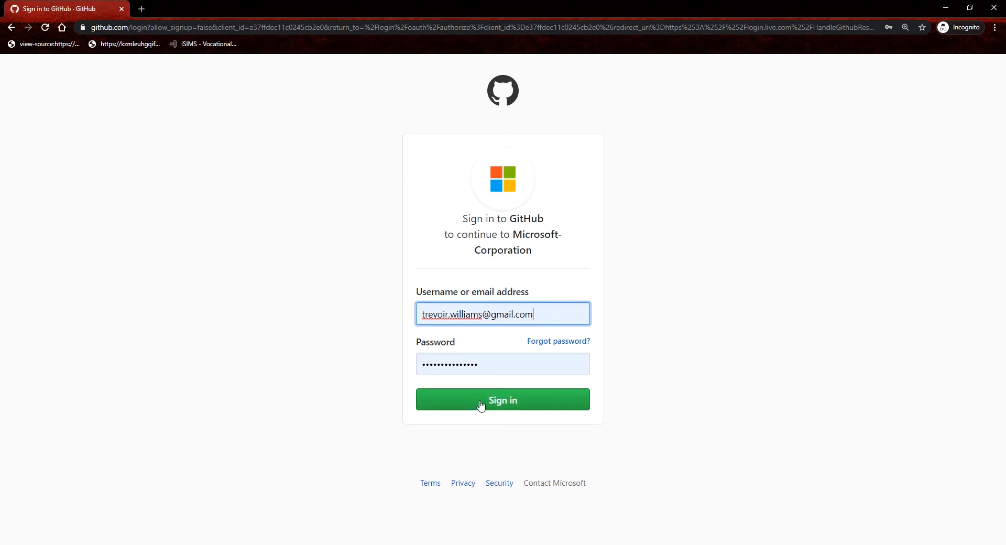
pyautogui.click(498, 400)
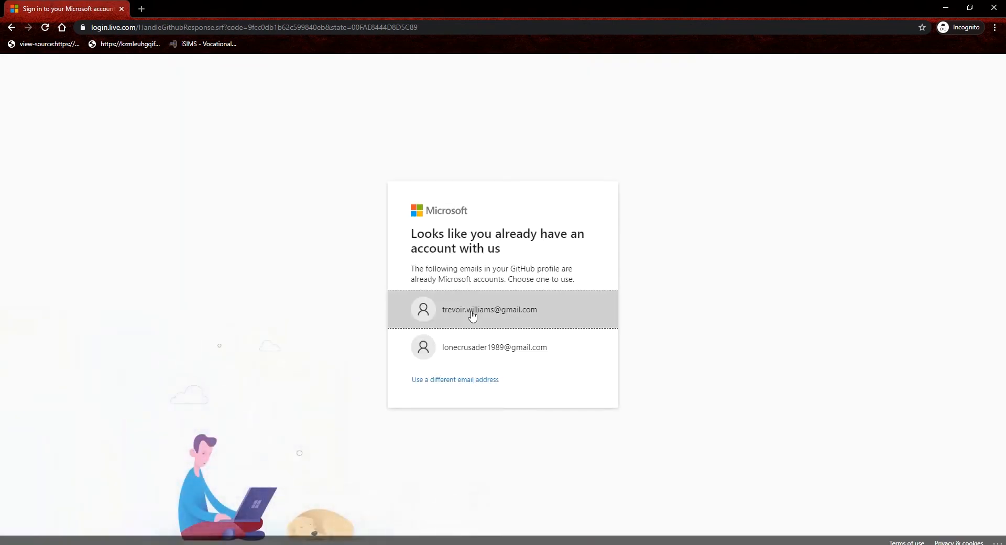
# Link the GitHub credentials to the existing Microsoft account that matches the GitHub e-mail, and continue to Azure DevOps.
pyautogui.click(472, 313)
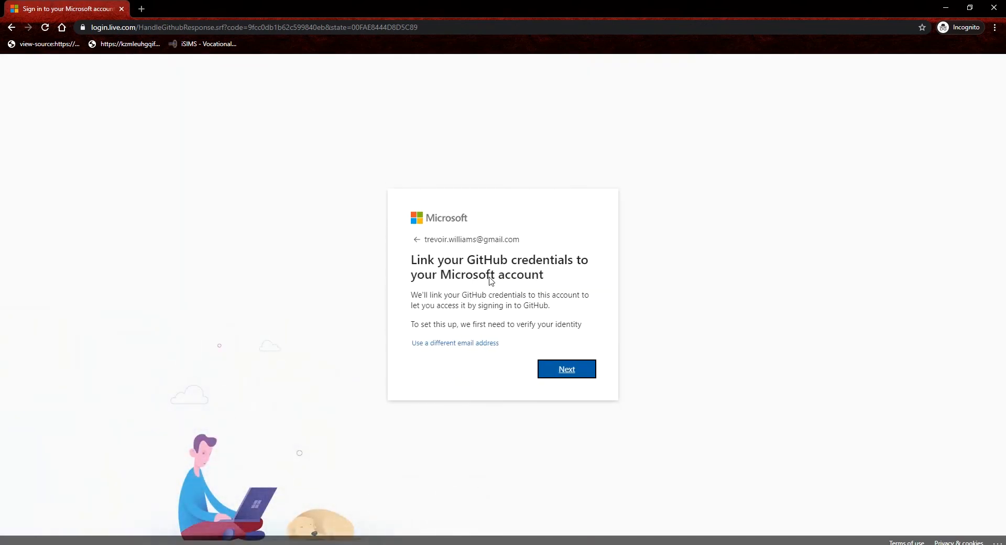
pyautogui.click(564, 373)
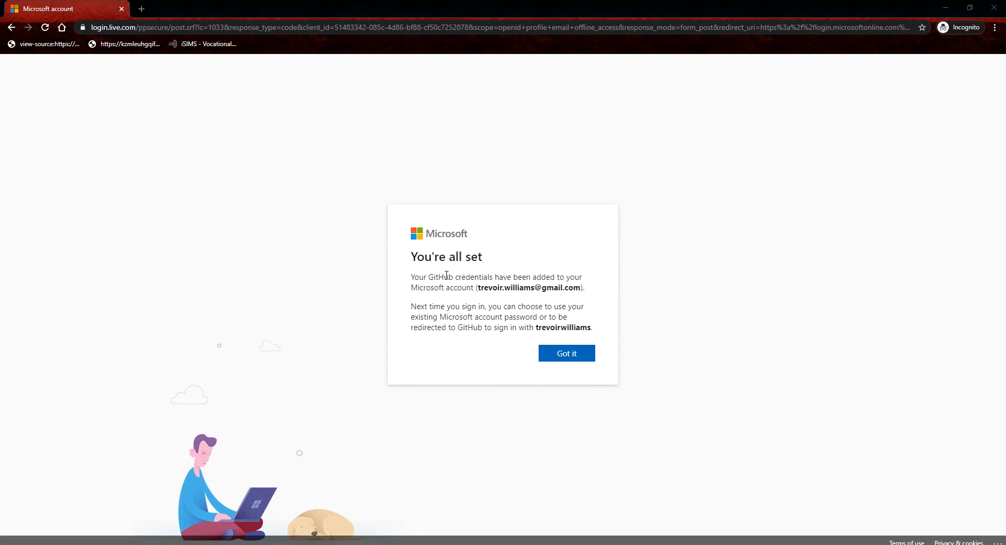
pyautogui.moveTo(435, 276); pyautogui.dragTo(475, 277)
pyautogui.moveTo(452, 317); pyautogui.dragTo(535, 315)
pyautogui.click(537, 314)
pyautogui.doubleClick(542, 327)
pyautogui.click(472, 277)
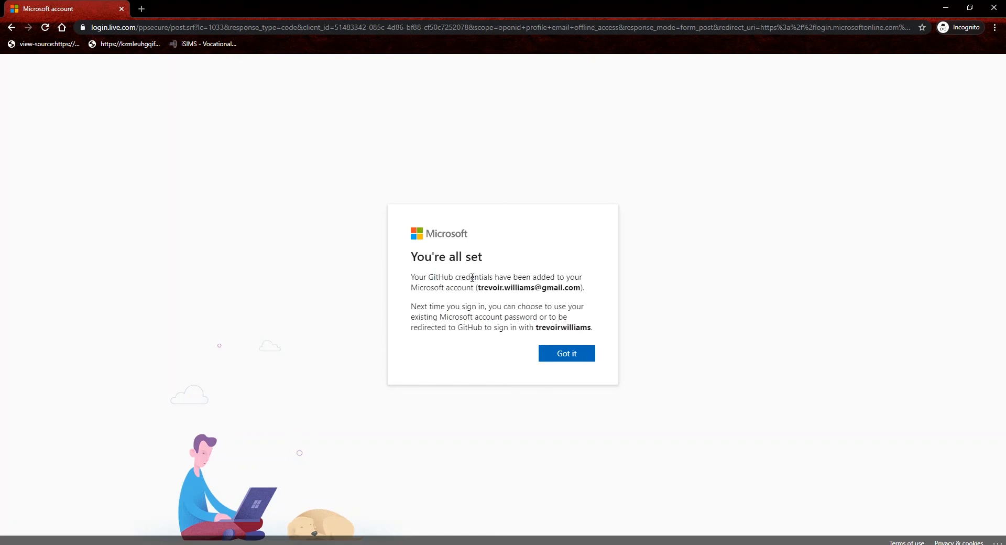
pyautogui.click(569, 355)
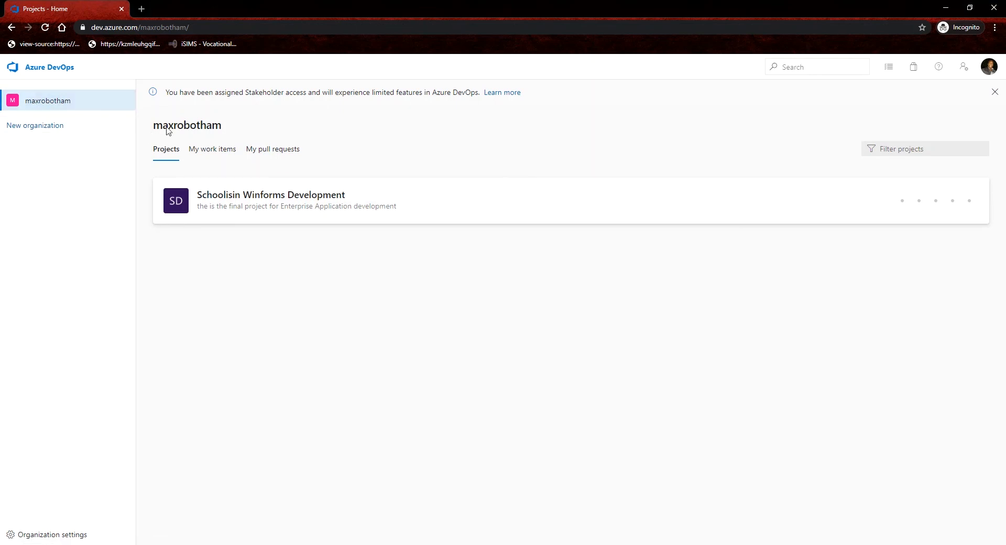
# Start creating a new Azure DevOps organization, opting out of information, tips and offers, and accept the terms.
pyautogui.moveTo(154, 130); pyautogui.dragTo(224, 131)
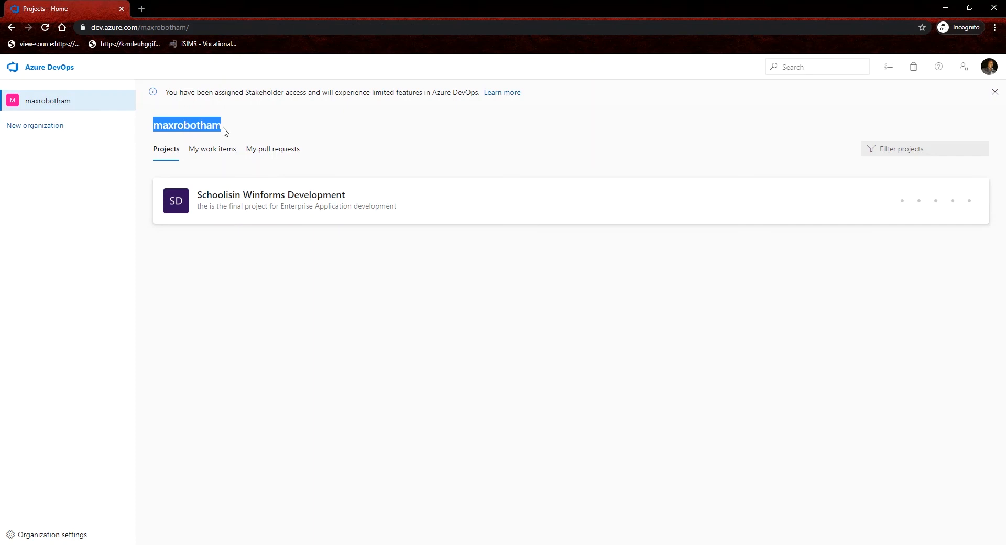
pyautogui.click(321, 370)
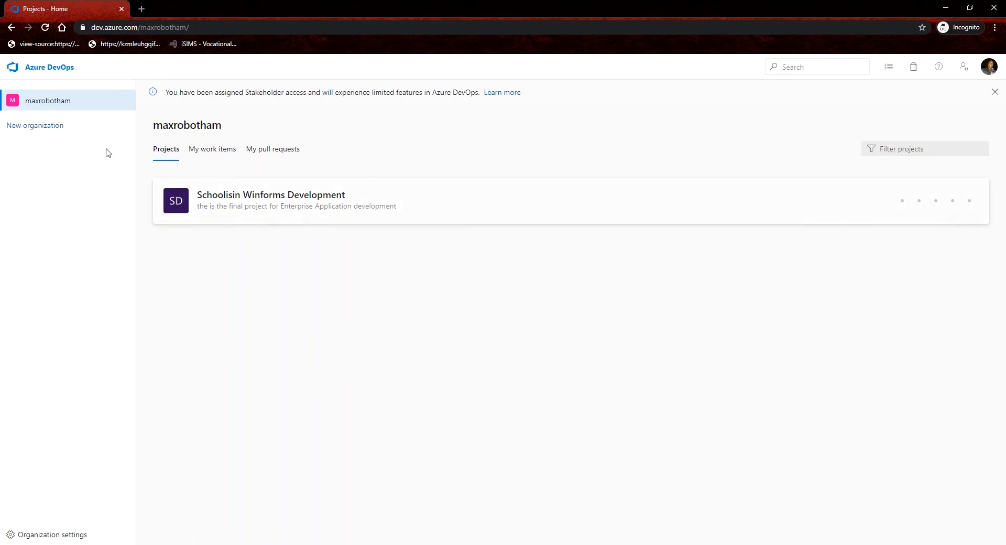
pyautogui.click(51, 130)
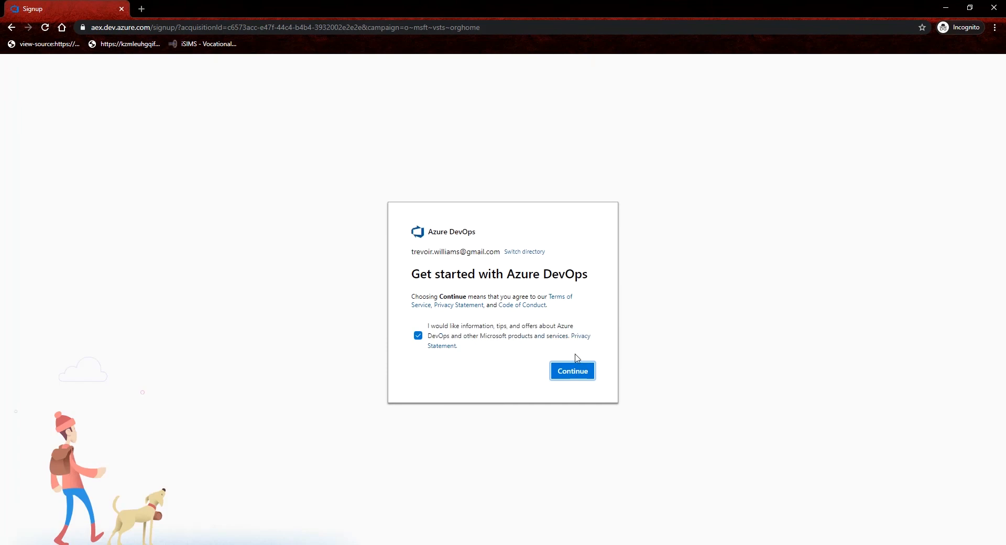
pyautogui.click(418, 336)
pyautogui.click(572, 375)
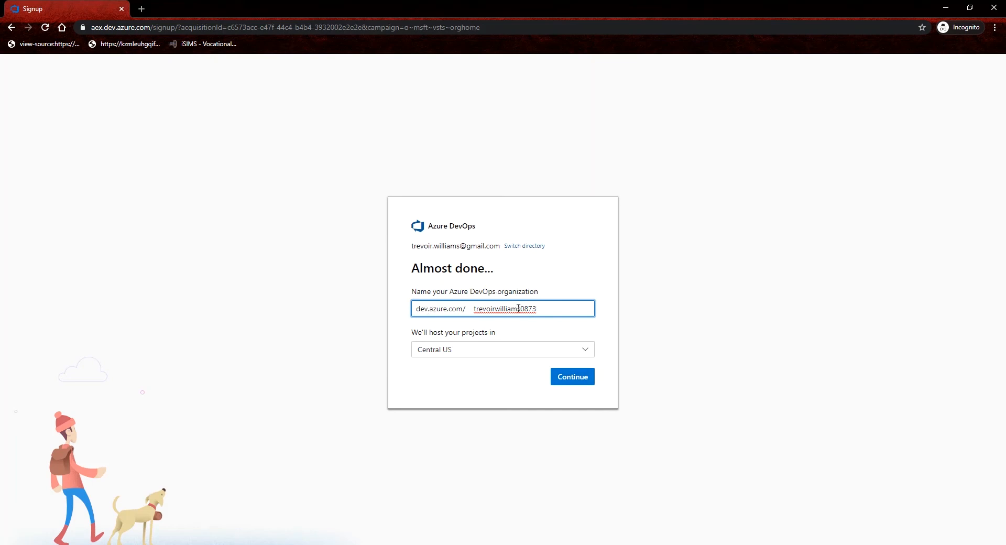
# Replace the four-digit suffix of the suggested organization name with 1, and select Central US as the project hosting region.
pyautogui.press('BackSpace')
pyautogui.press('BackSpace')
pyautogui.press('BackSpace')
pyautogui.press('BackSpace')
pyautogui.click(543, 354)
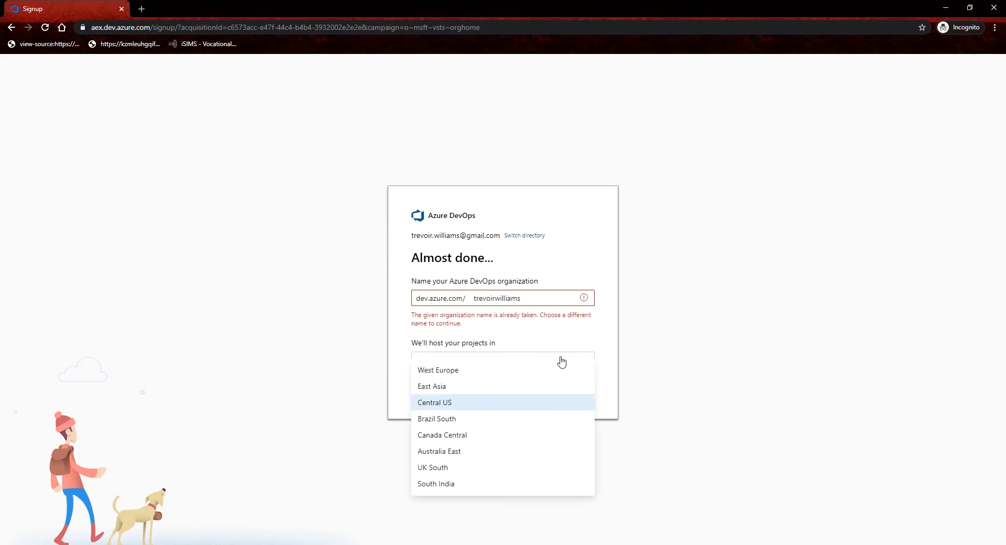
pyautogui.click(456, 403)
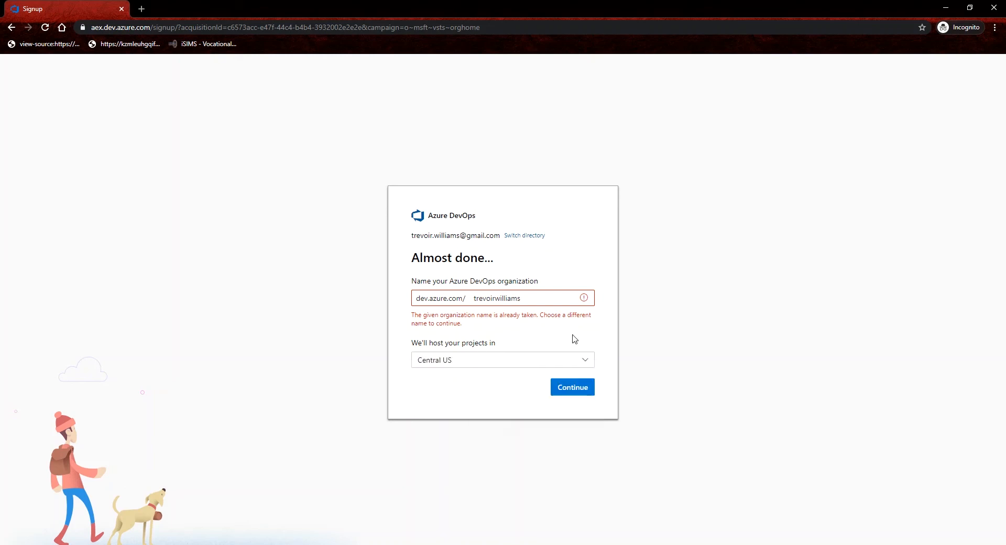
pyautogui.click(544, 300)
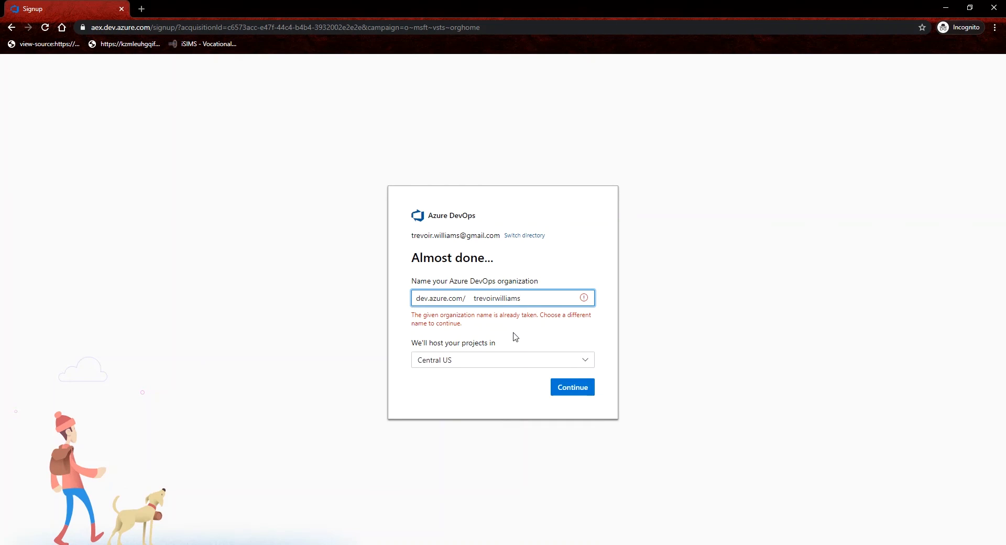
pyautogui.write('1')
pyautogui.click(618, 281)
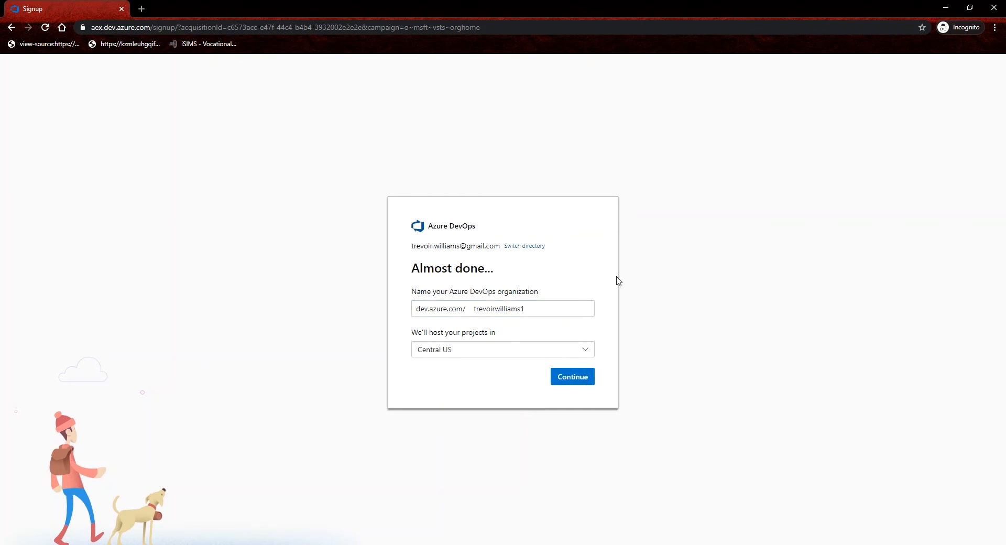
# Finish creating the organization, and create a private project named leave-management in it.
pyautogui.click(587, 383)
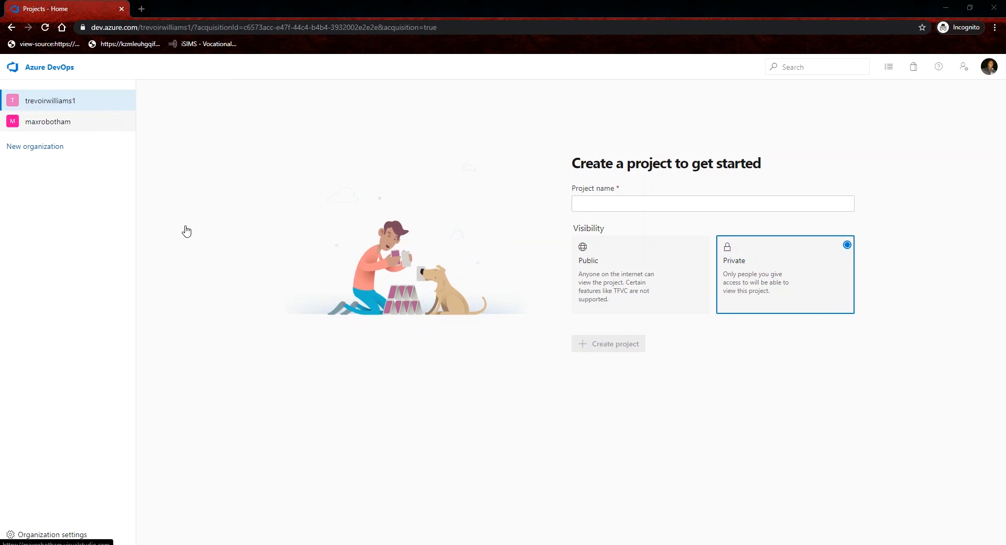
pyautogui.click(622, 203)
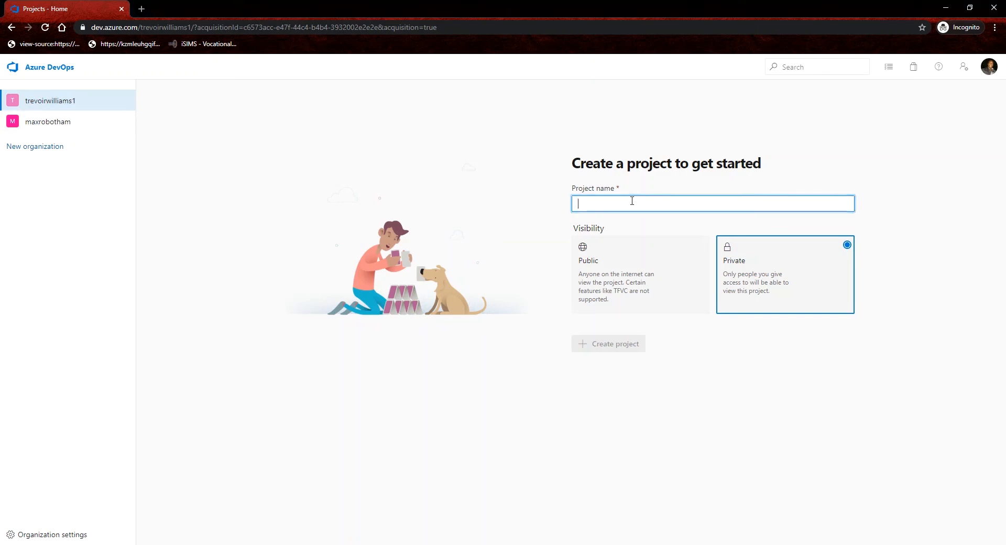
pyautogui.write('leave')
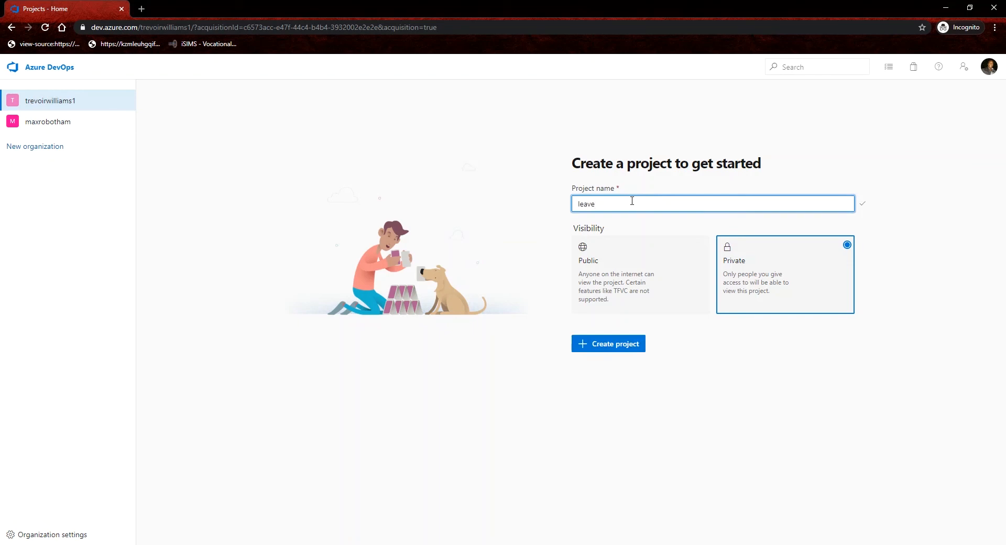
pyautogui.write('-')
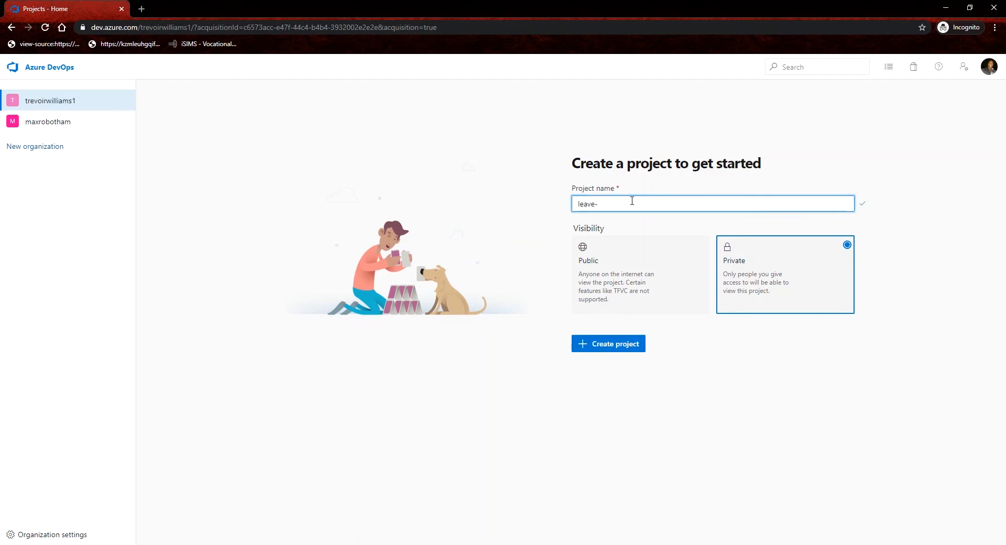
pyautogui.write('management')
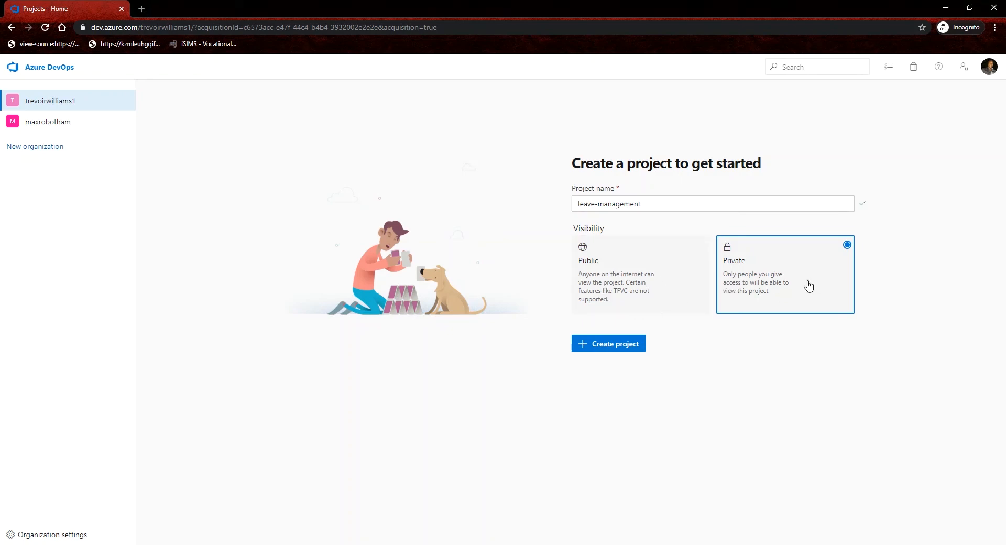
pyautogui.click(624, 345)
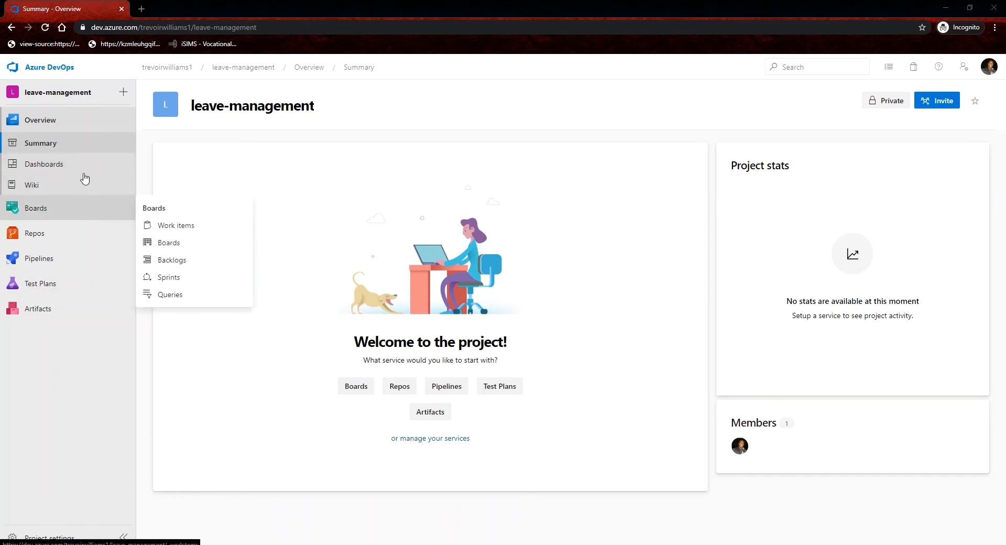
# Look over the project's Boards, Repos and Pipelines services, and examine the repository files page with its commands for pushing existing code.
pyautogui.moveTo(47, 210)
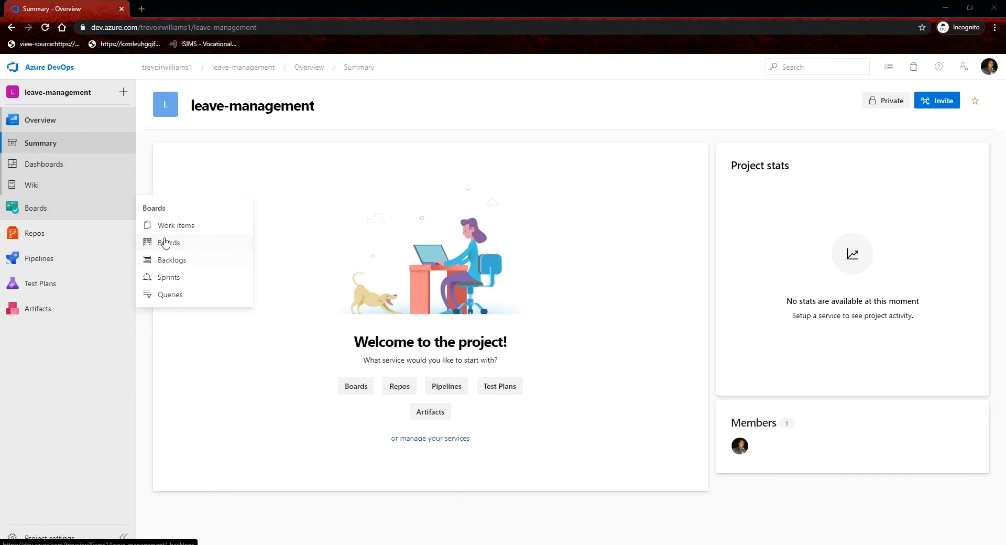
pyautogui.moveTo(46, 233)
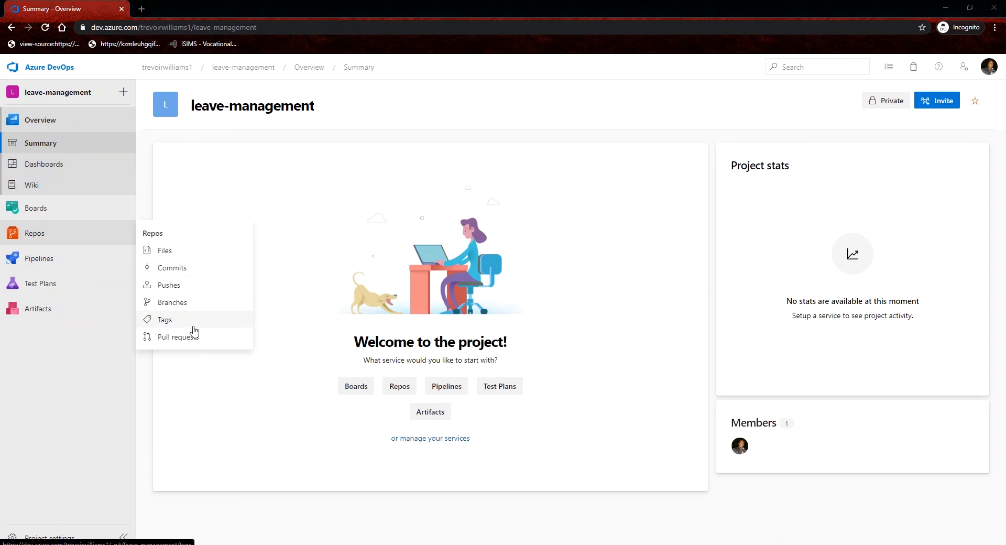
pyautogui.moveTo(76, 260)
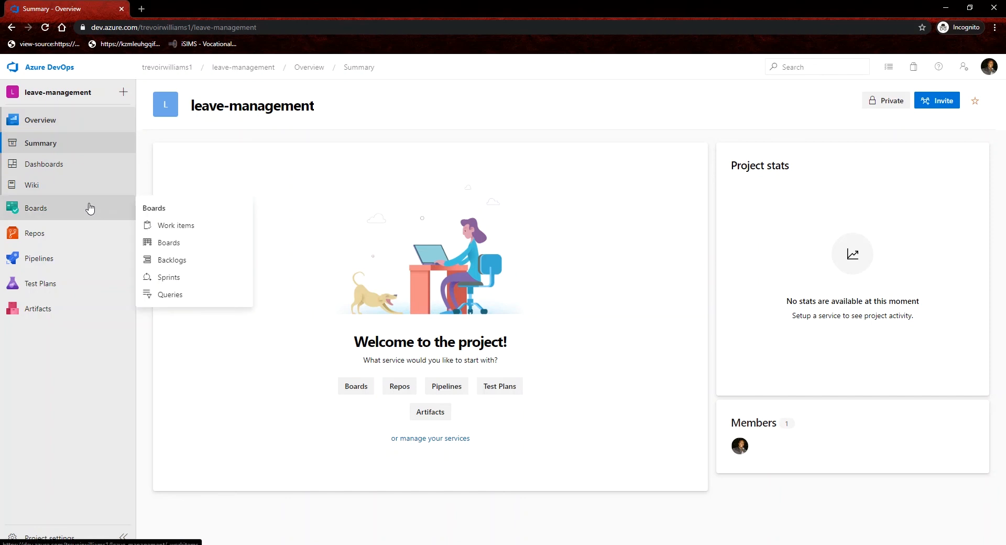
pyautogui.click(152, 251)
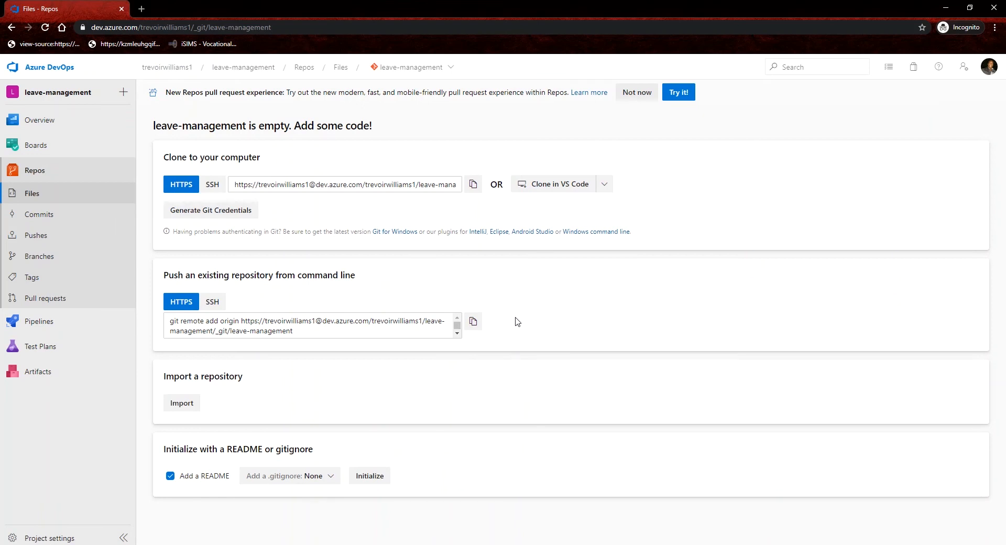
pyautogui.click(473, 321)
# Connect the GitHub account to Azure Boards from the project's GitHub connections settings, and authorize AzureBoards on GitHub.
pyautogui.click(39, 538)
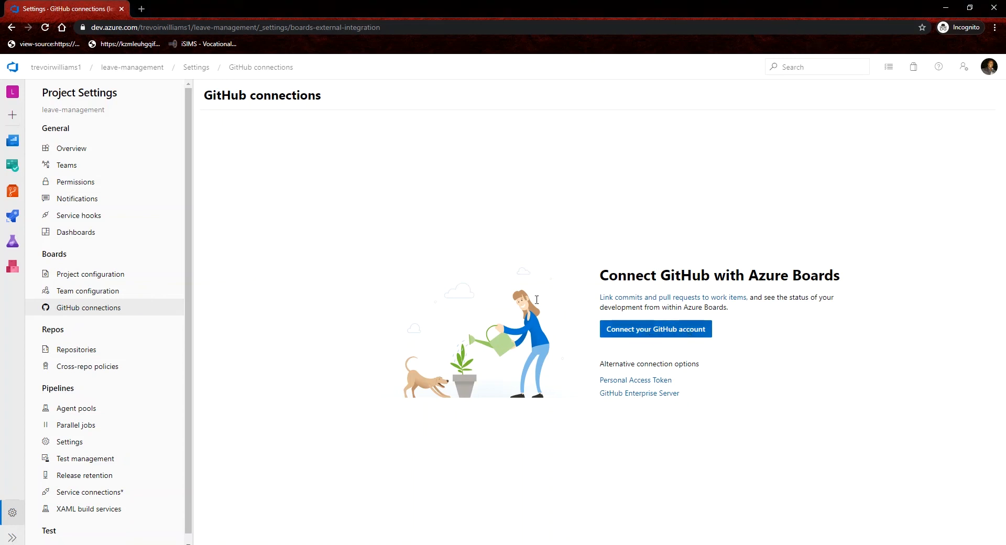
pyautogui.click(658, 329)
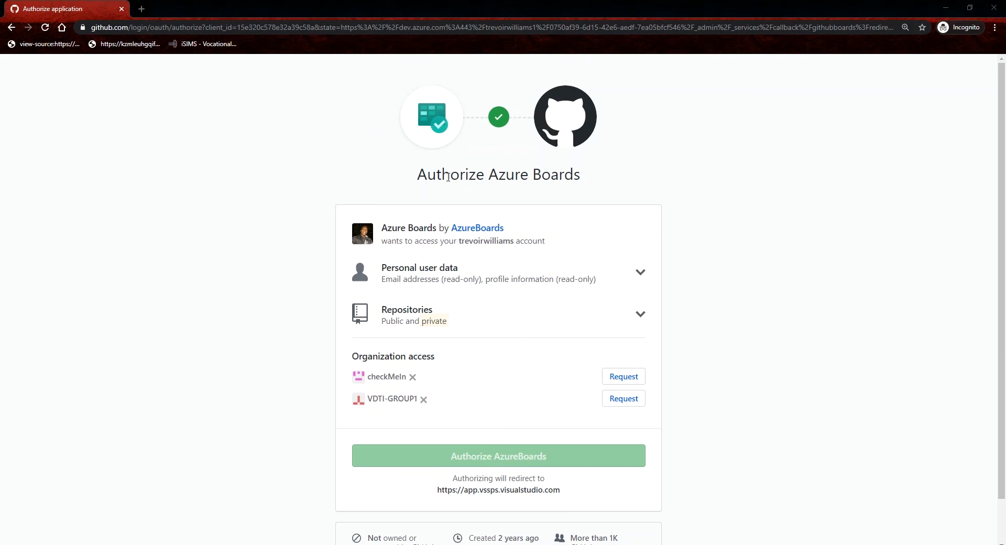
pyautogui.click(414, 380)
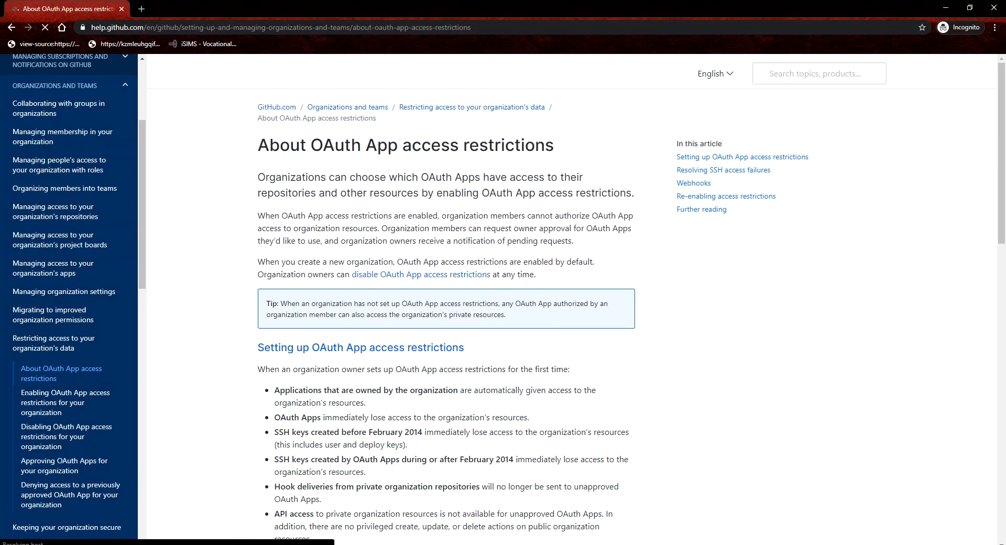
pyautogui.hotkey('alt', 'Left')
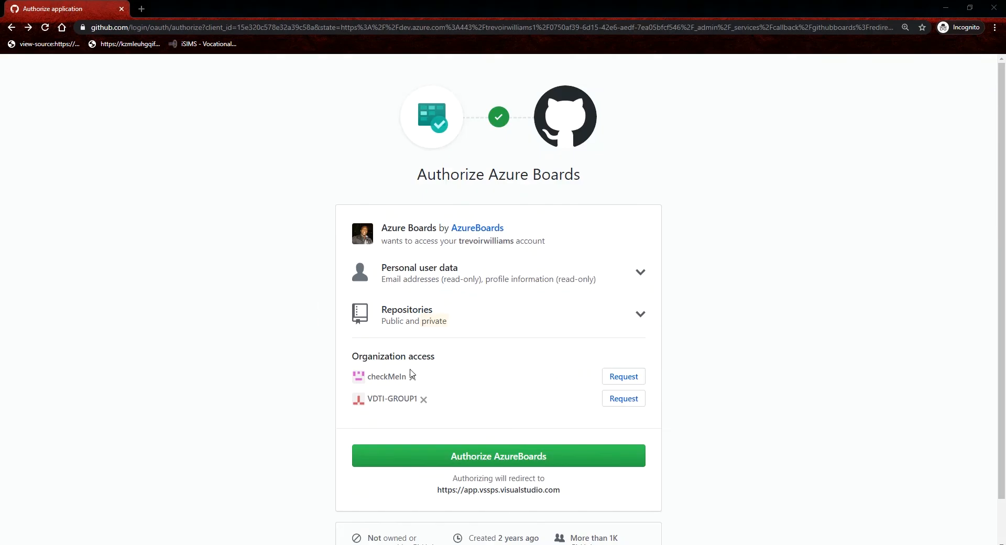
pyautogui.click(467, 459)
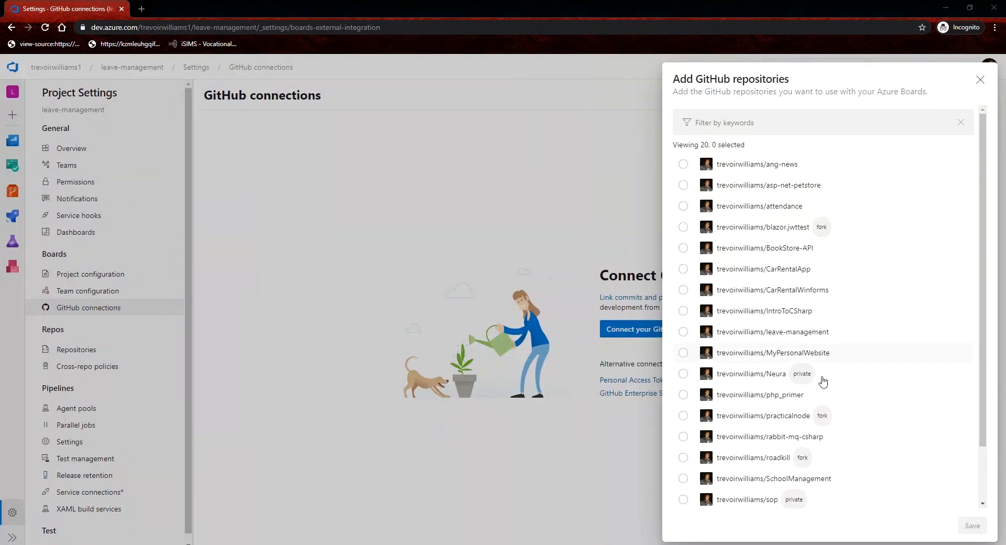
# Add the leave-management GitHub repository to the Azure Boards connection, and approve, install and authorize the app for it.
pyautogui.scroll(-2, 828, 309)
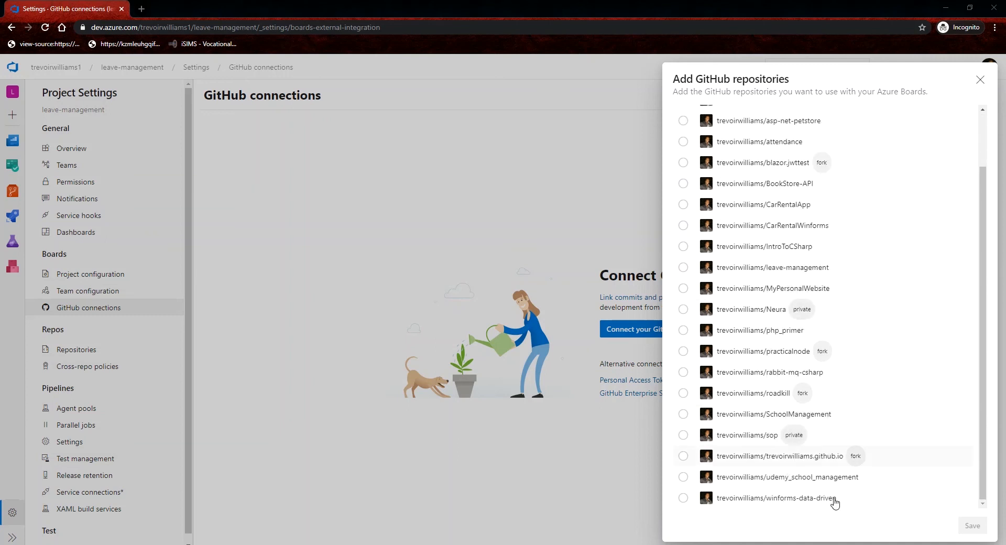
pyautogui.scroll(2, 817, 294)
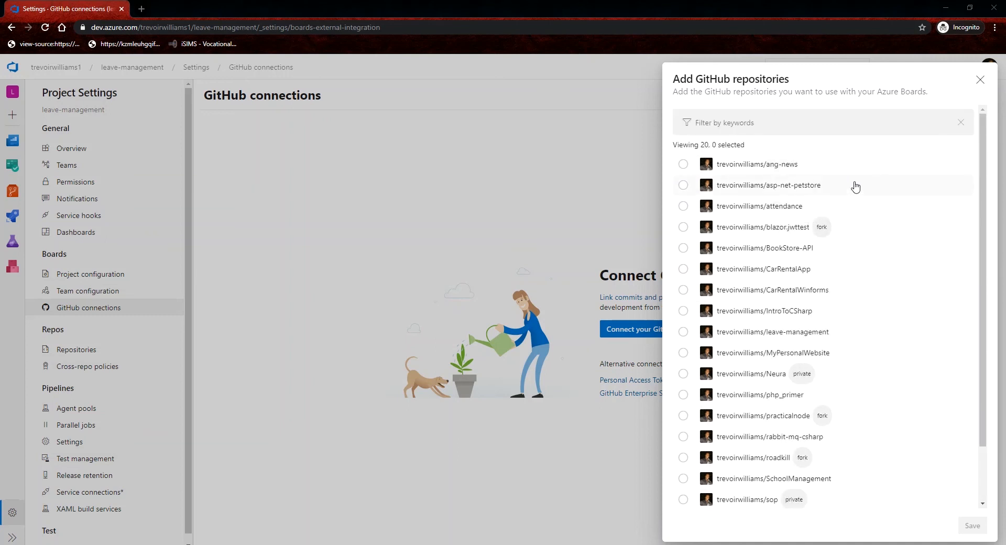
pyautogui.click(683, 332)
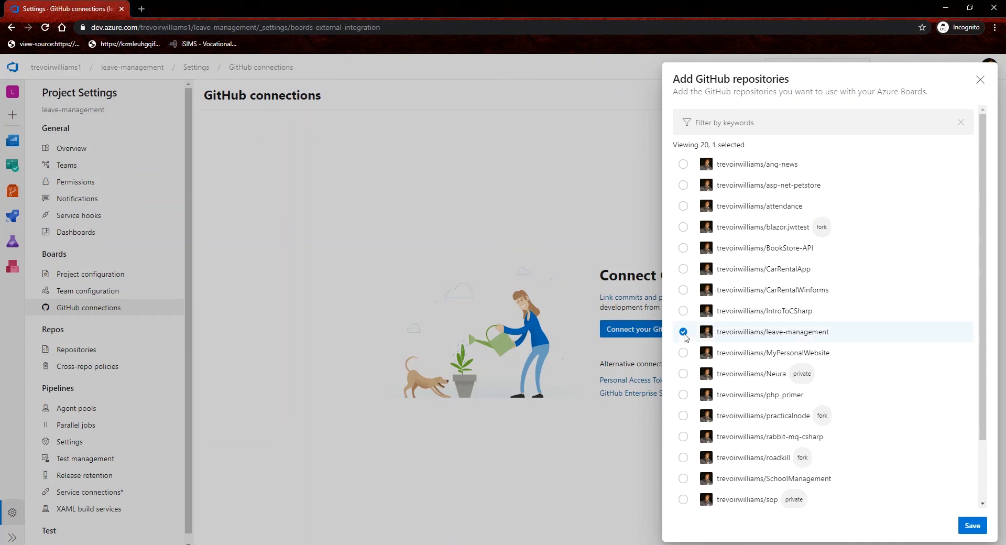
pyautogui.click(972, 525)
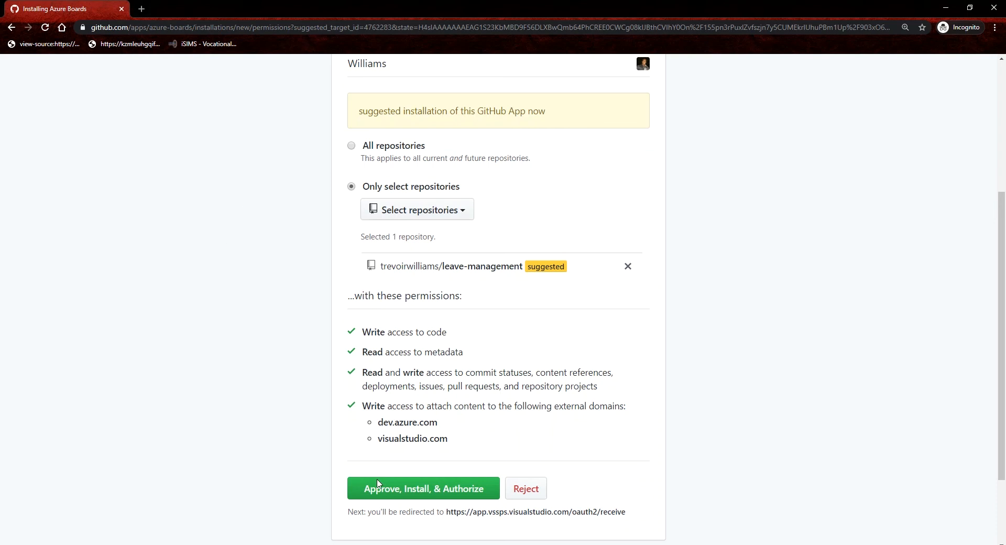
pyautogui.click(436, 491)
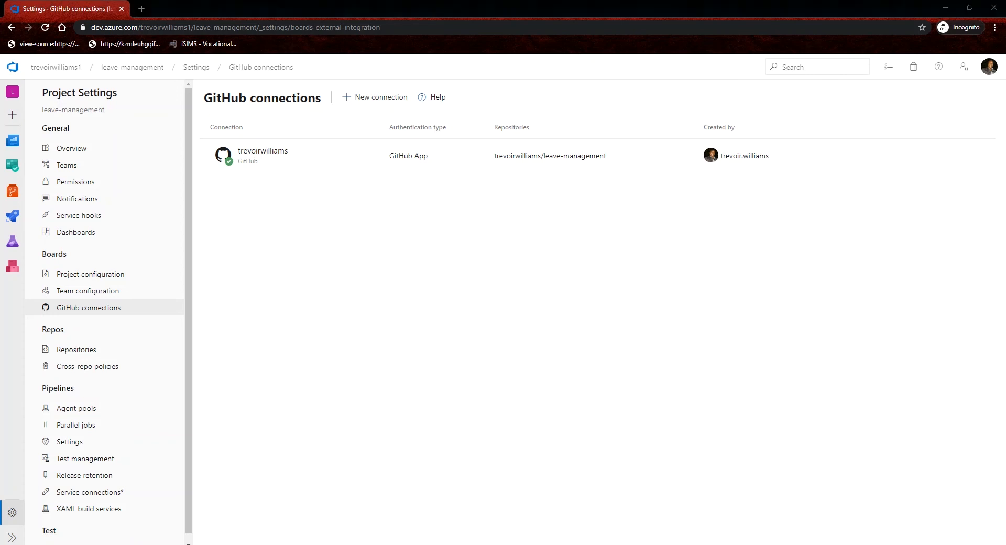
pyautogui.moveTo(11, 192)
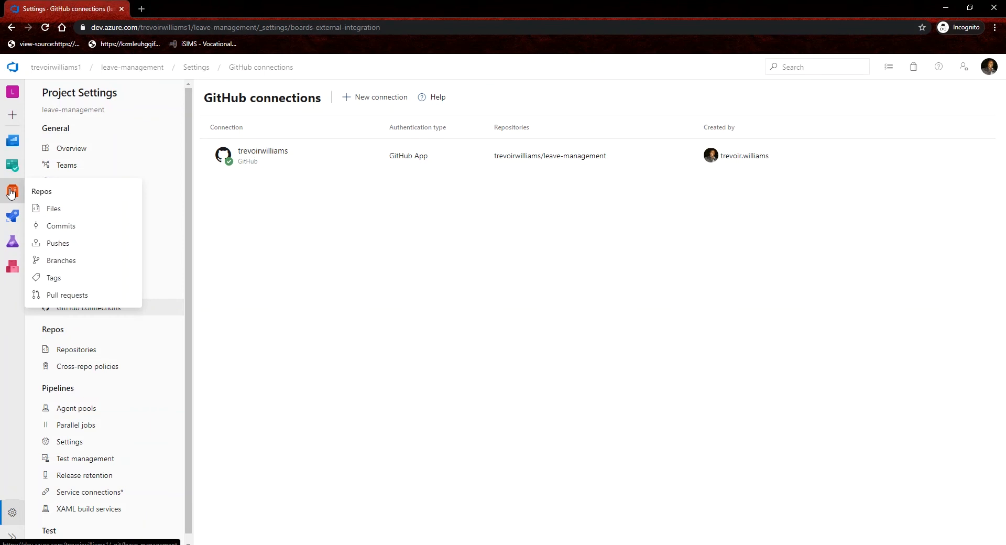
pyautogui.click(14, 225)
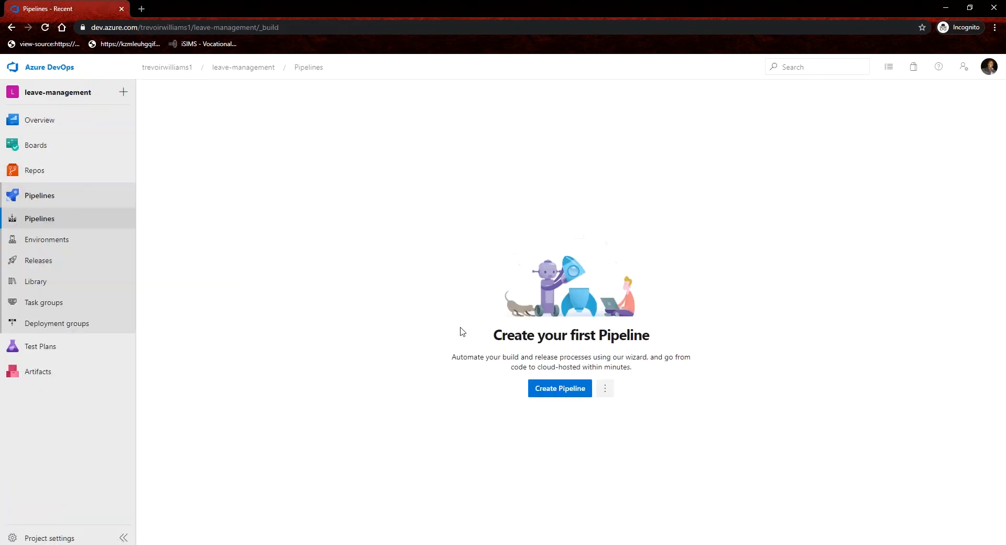
pyautogui.click(553, 390)
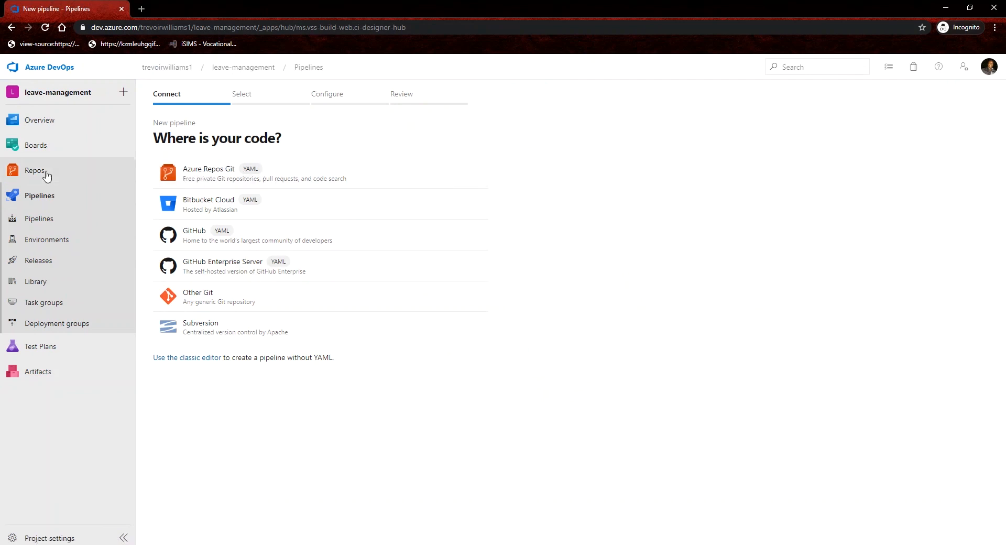
pyautogui.moveTo(43, 171)
pyautogui.click(182, 188)
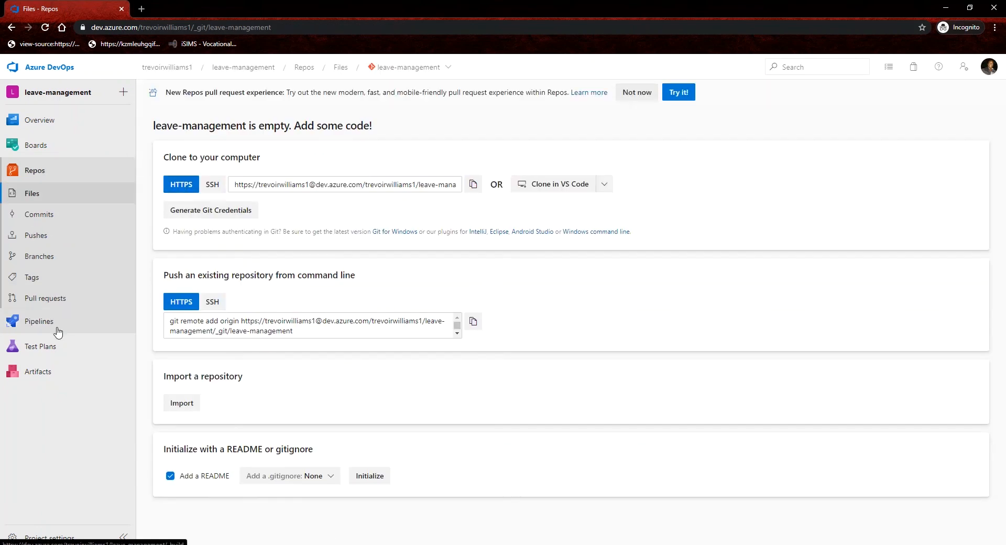
# Create a new pipeline with GitHub as the code source and leave-management as its repository.
pyautogui.moveTo(60, 325)
pyautogui.click(180, 342)
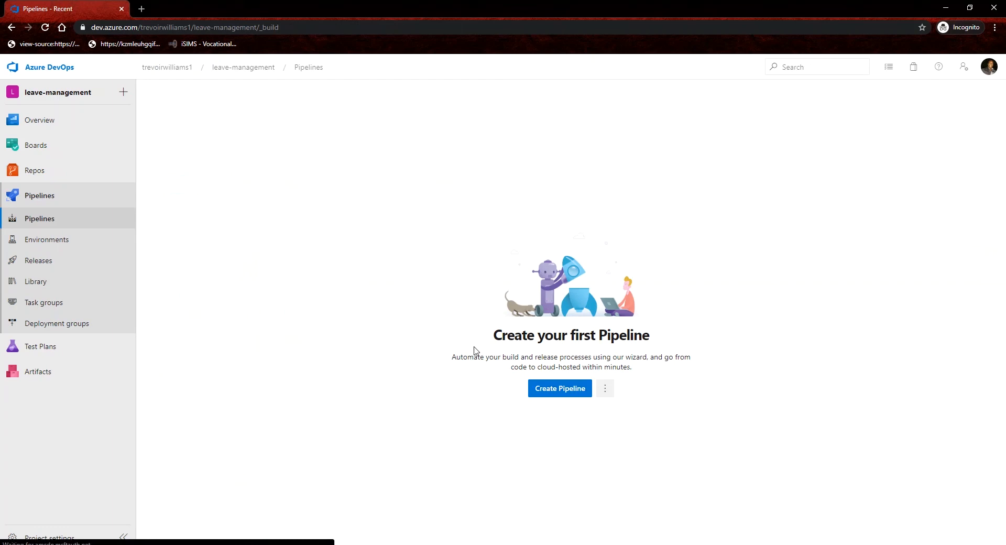
pyautogui.click(570, 394)
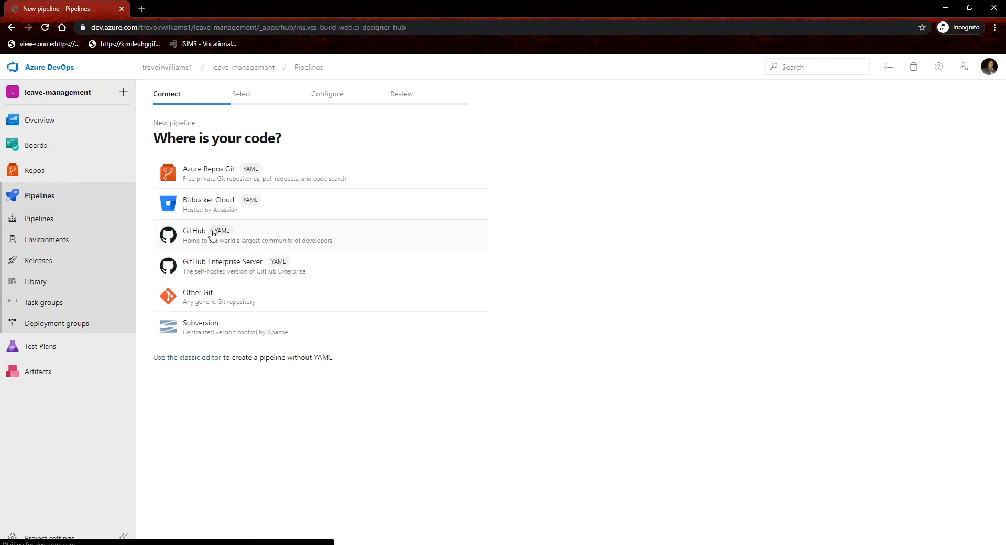
pyautogui.click(247, 239)
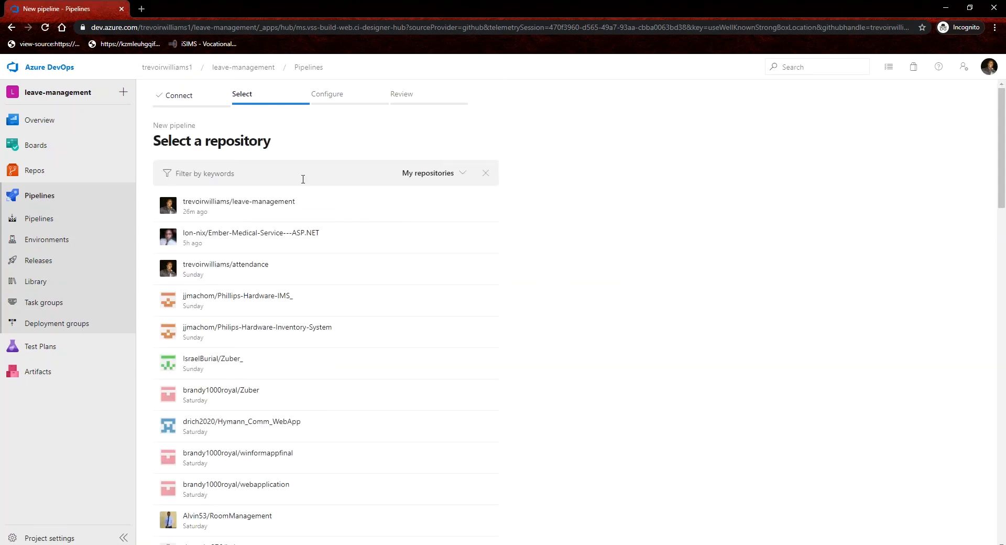
pyautogui.click(260, 211)
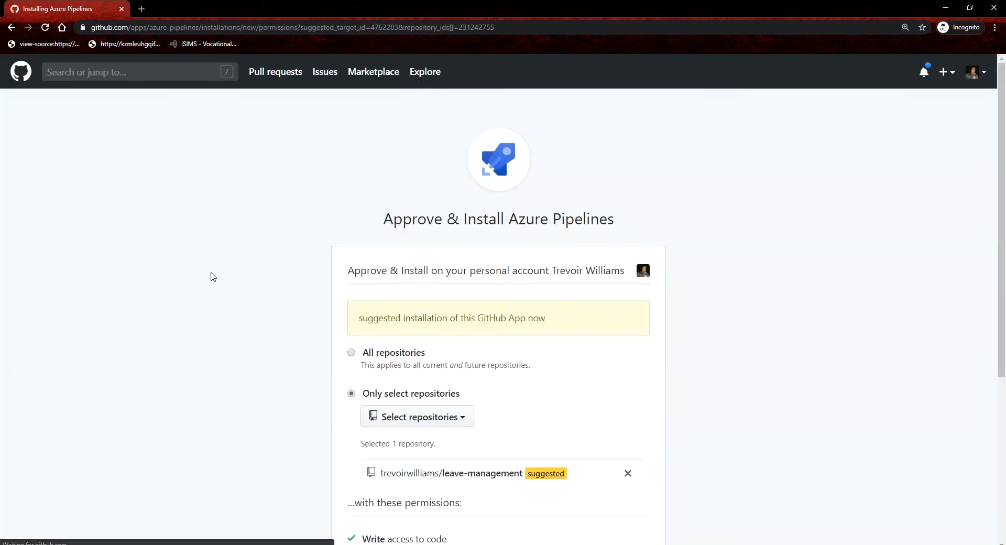
# Approve and install Azure Pipelines on GitHub for only the leave-management repository.
pyautogui.scroll(-2, 220, 314)
pyautogui.scroll(-3, 228, 315)
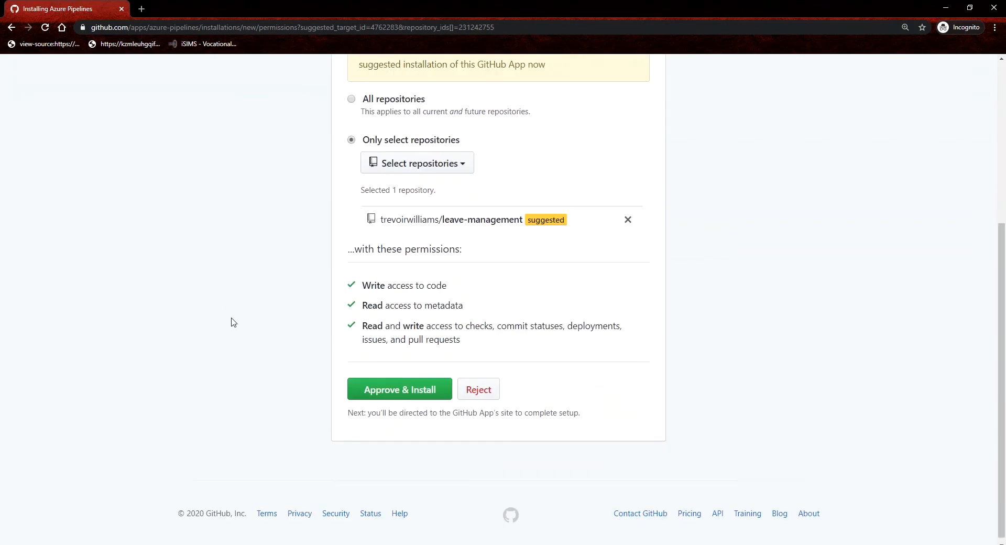
pyautogui.click(401, 383)
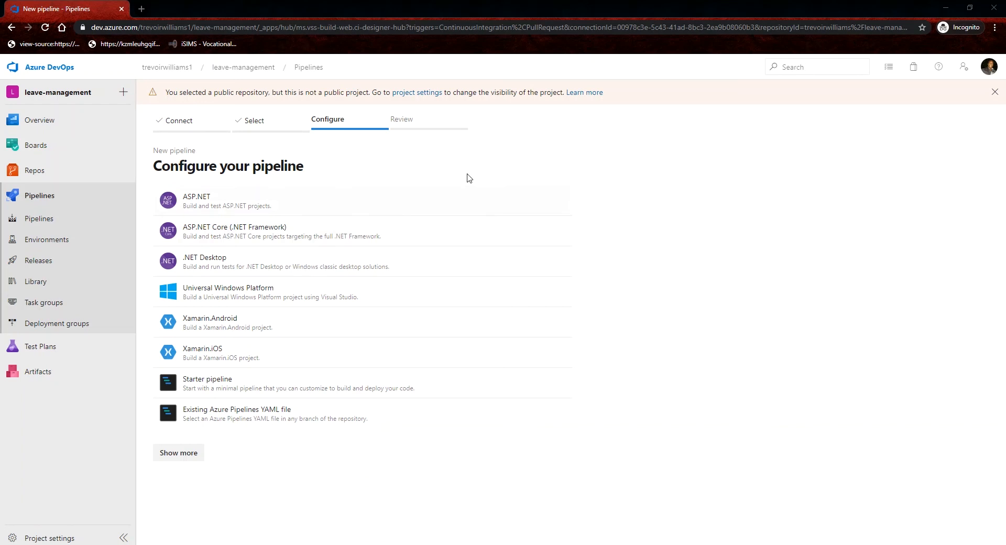
# Open the project settings in a separate tab, set the project's visibility to Public, and return to the pipeline configuration.
pyautogui.middleClick(388, 97)
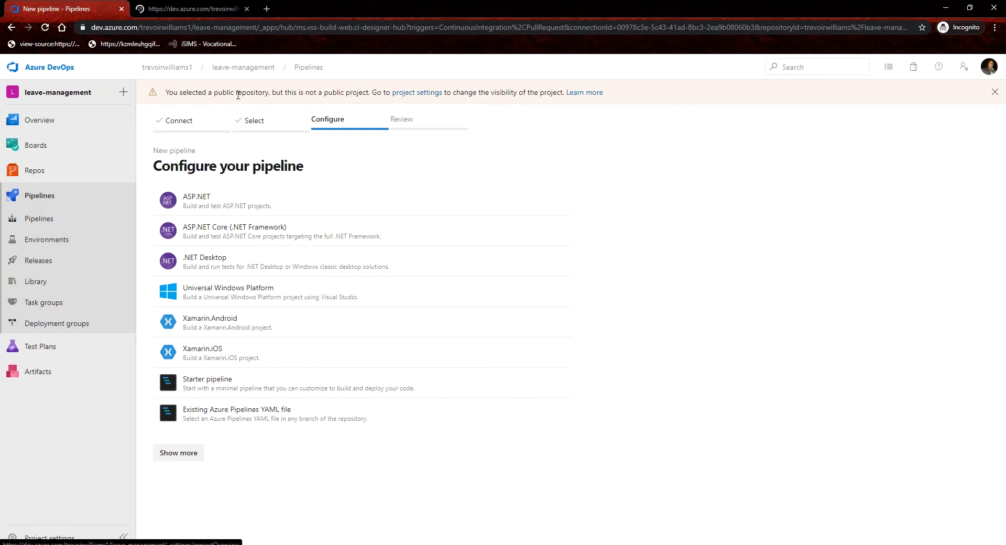
pyautogui.click(186, 11)
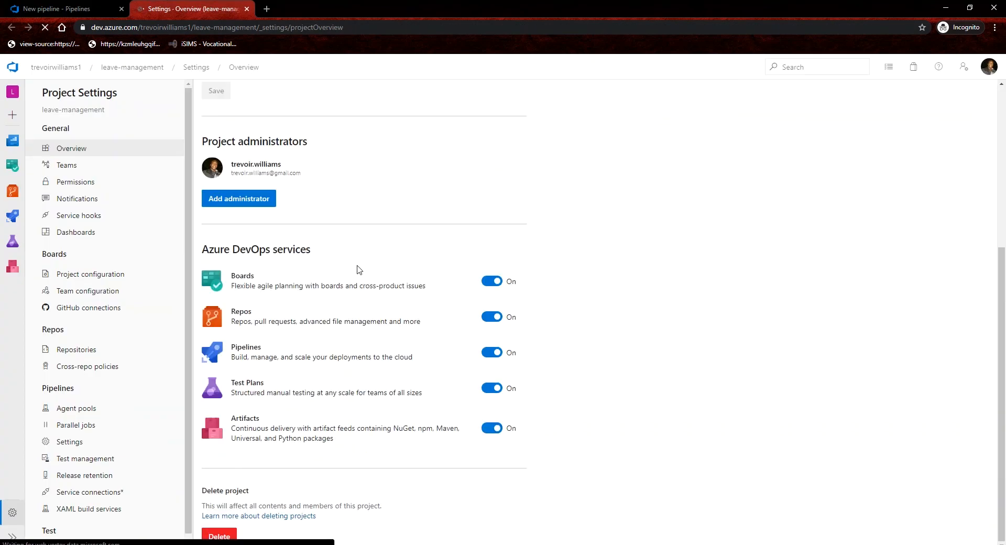
pyautogui.click(249, 305)
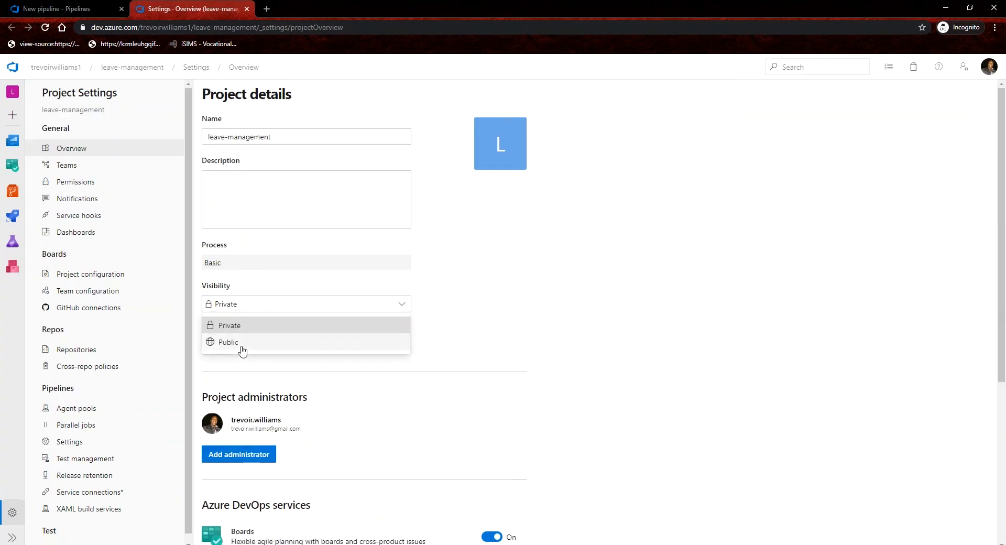
pyautogui.click(241, 344)
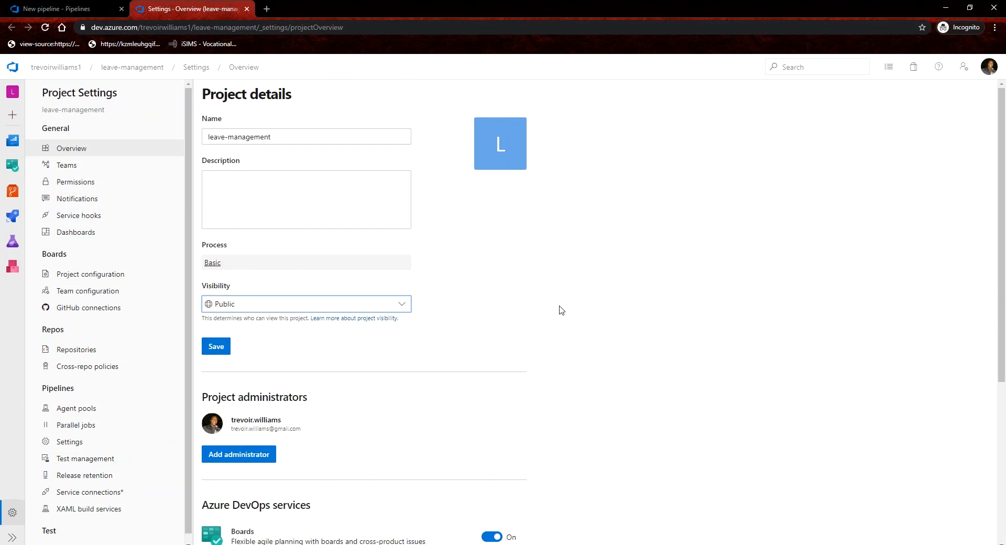
pyautogui.click(74, 9)
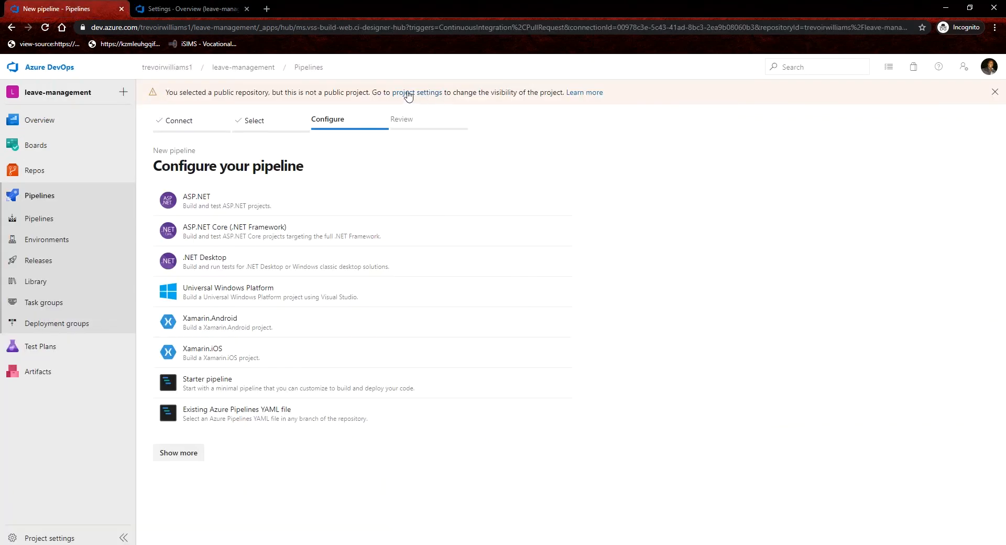
# Save the leave-management project's visibility as Public in its project settings and close the settings page.
pyautogui.click(199, 10)
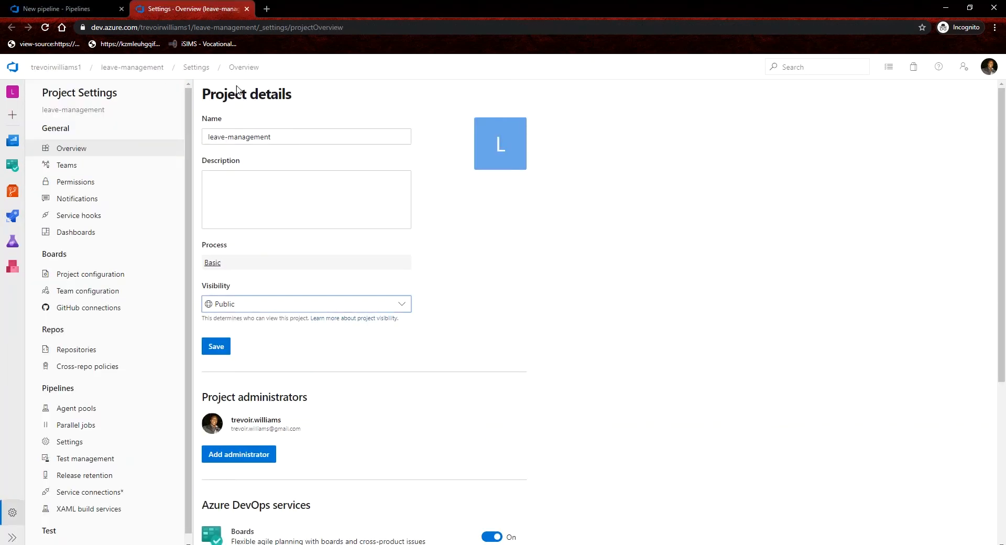
pyautogui.click(218, 307)
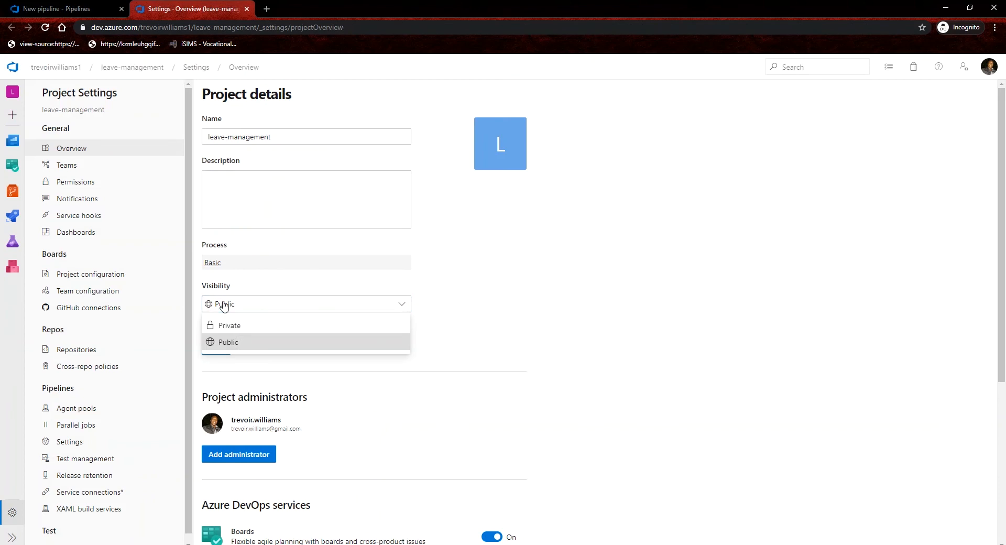
pyautogui.click(230, 343)
pyautogui.click(215, 349)
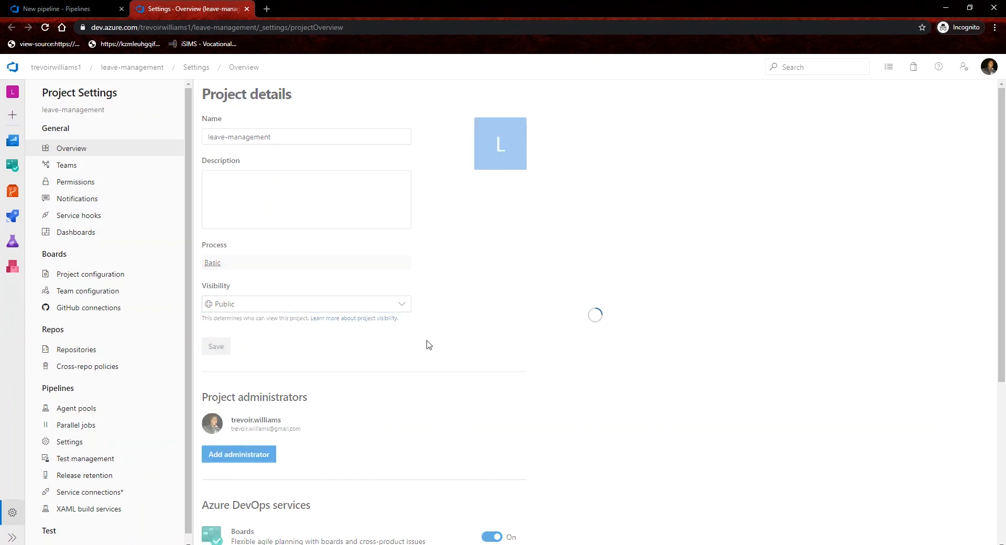
pyautogui.hotkey('ctrl', 'w')
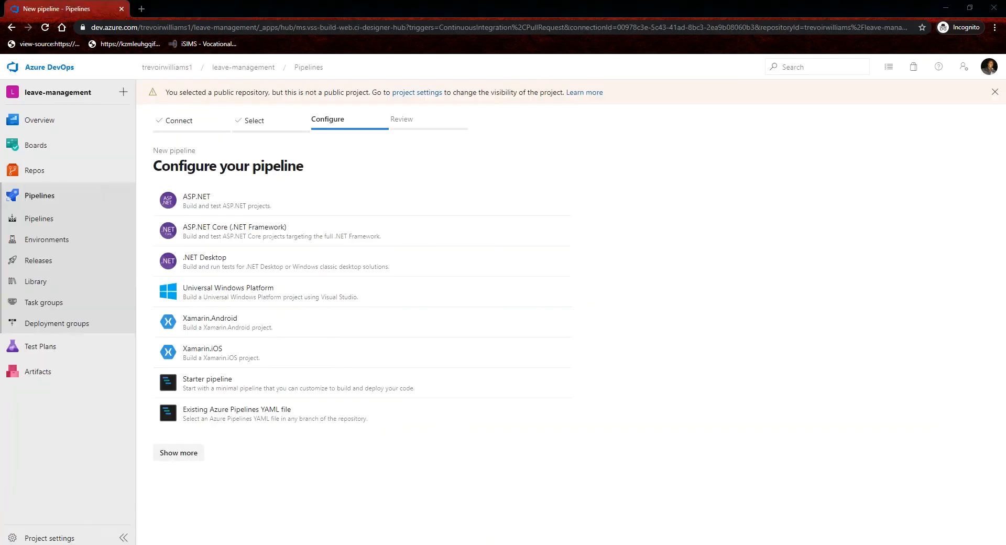
# Dismiss the project visibility notice and configure the pipeline with the ASP.NET Core (.NET Framework) template.
pyautogui.click(995, 92)
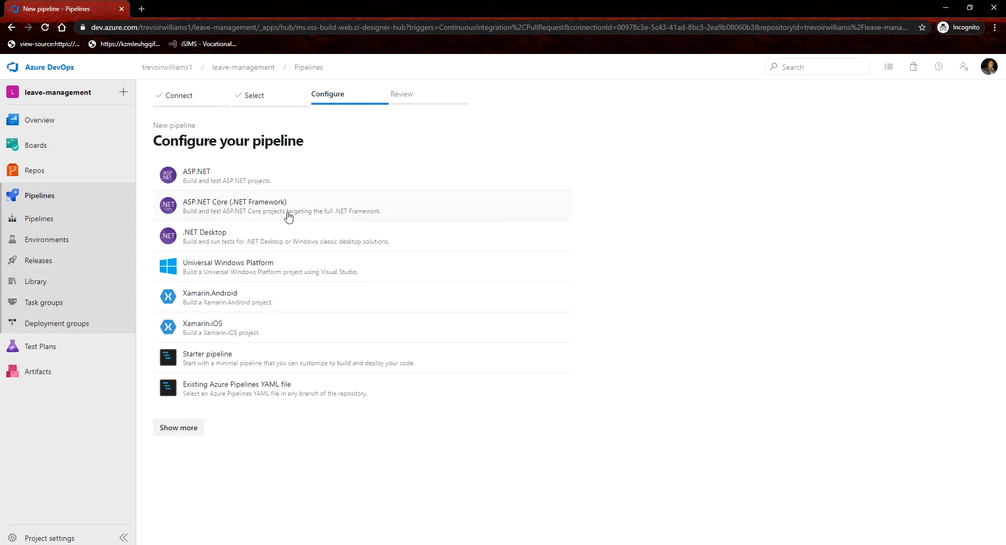
pyautogui.click(253, 208)
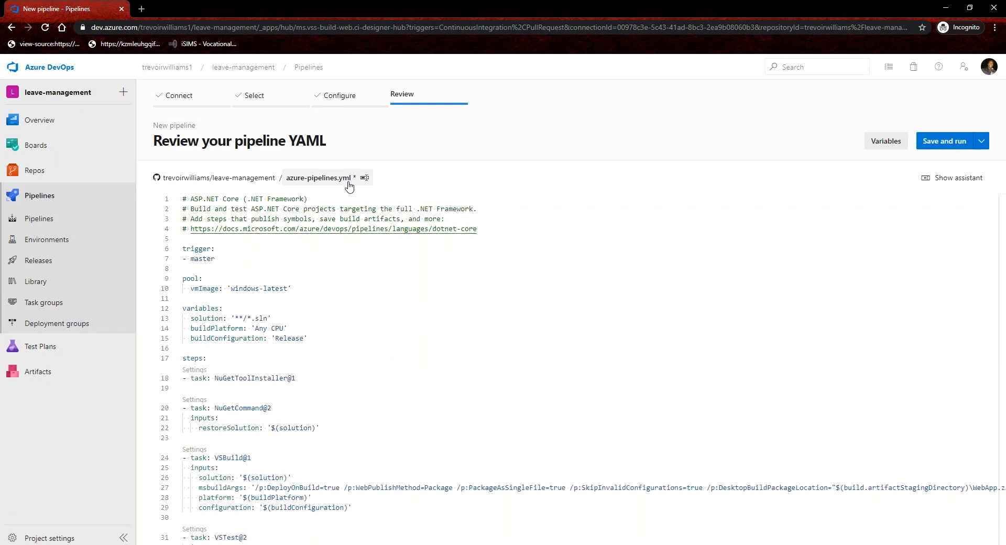
# Review the generated azure-pipelines.yml, including its variables and its NuGet, VSBuild and VSTest tasks.
pyautogui.click(350, 328)
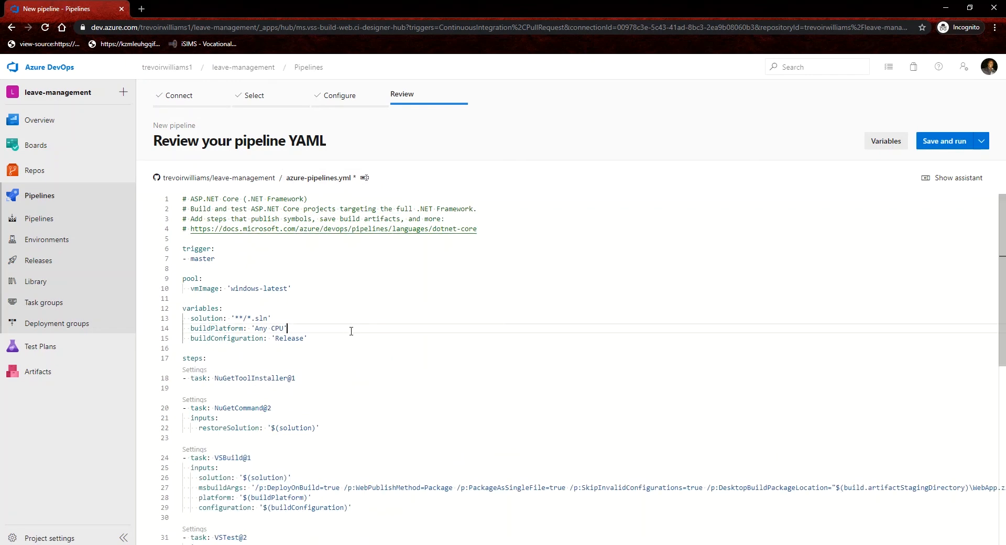
pyautogui.scroll(-2, 207, 318)
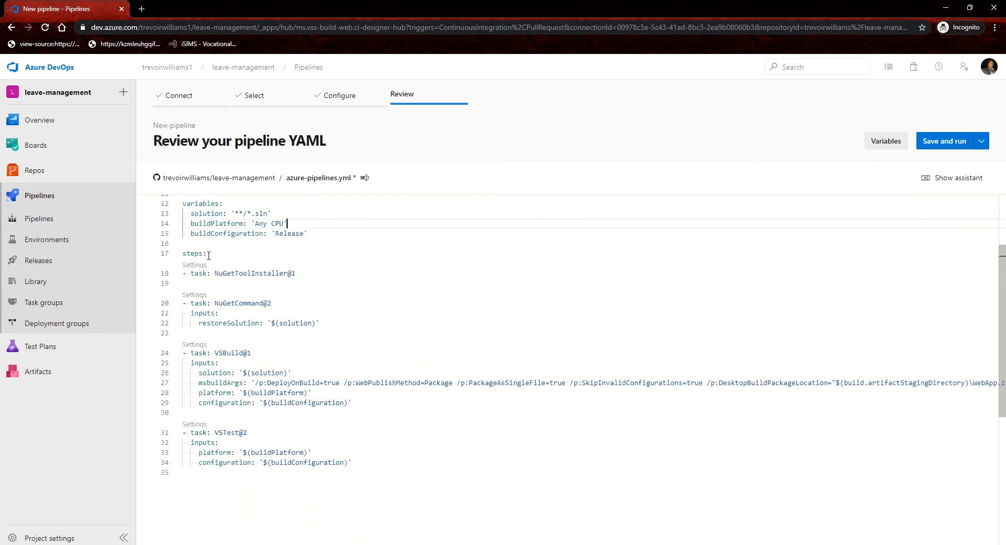
pyautogui.moveTo(208, 253); pyautogui.dragTo(296, 277)
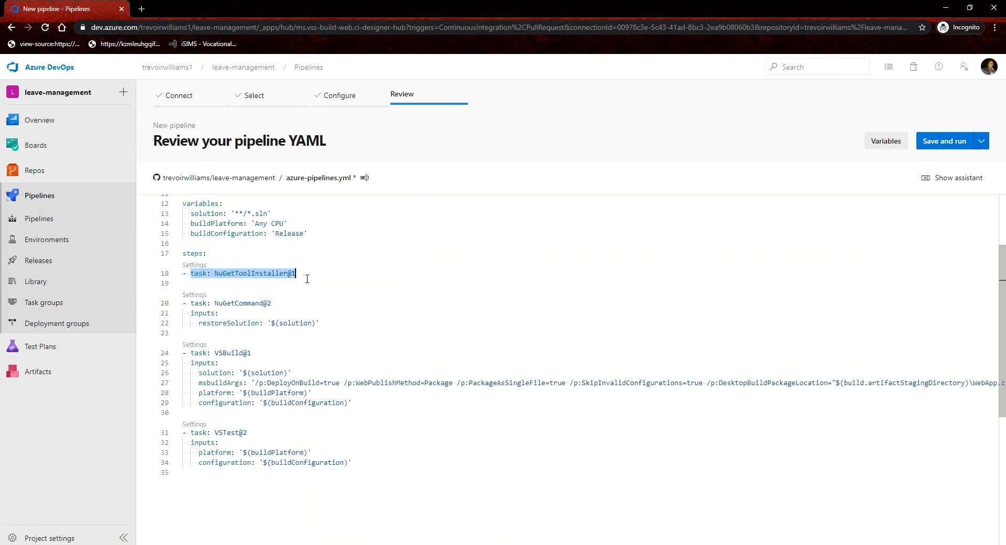
pyautogui.press('Down')
pyautogui.click(314, 273)
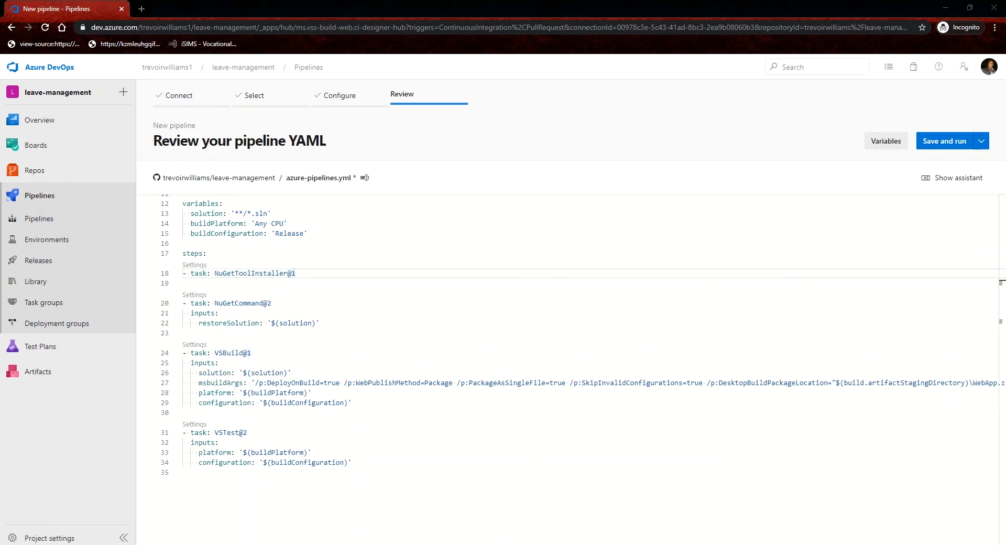
pyautogui.click(496, 411)
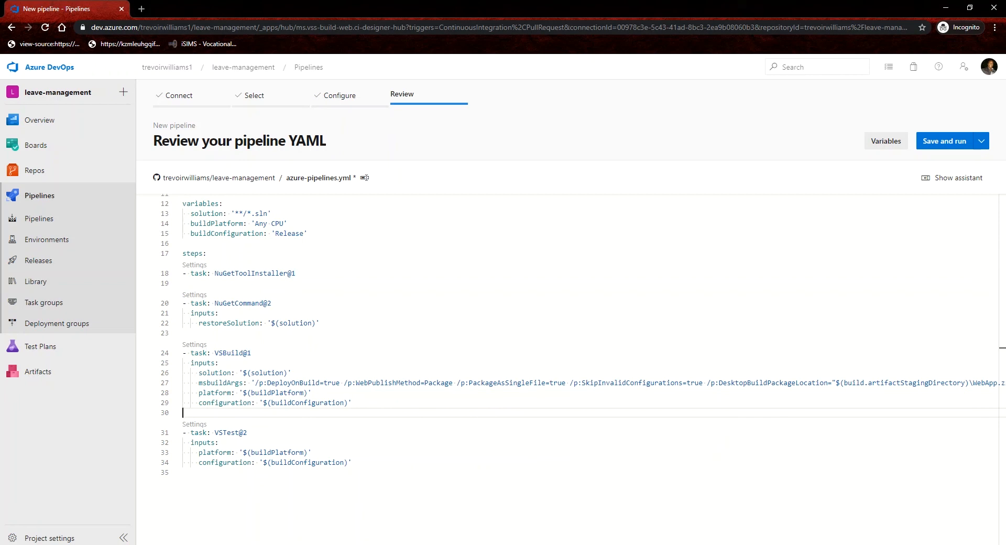
pyautogui.click(431, 345)
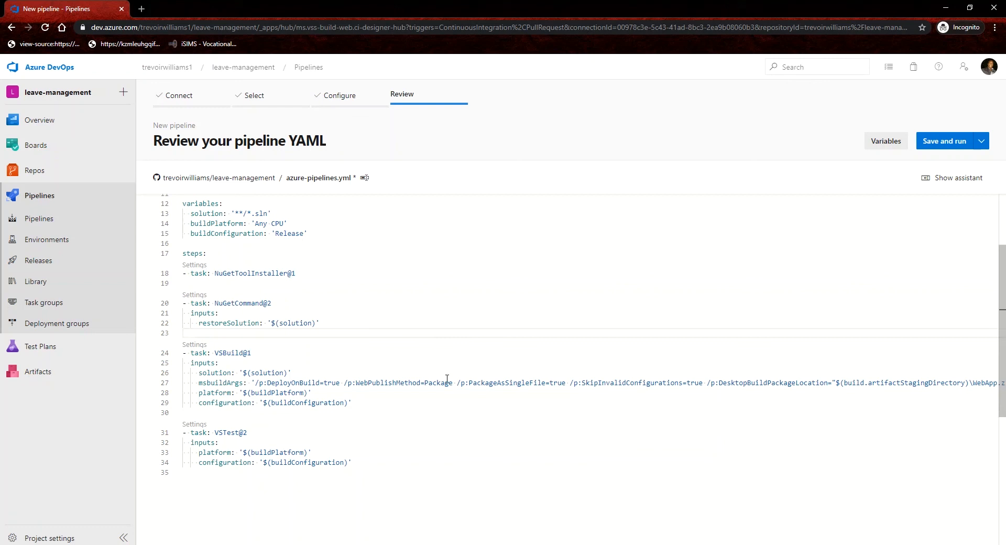
pyautogui.click(451, 353)
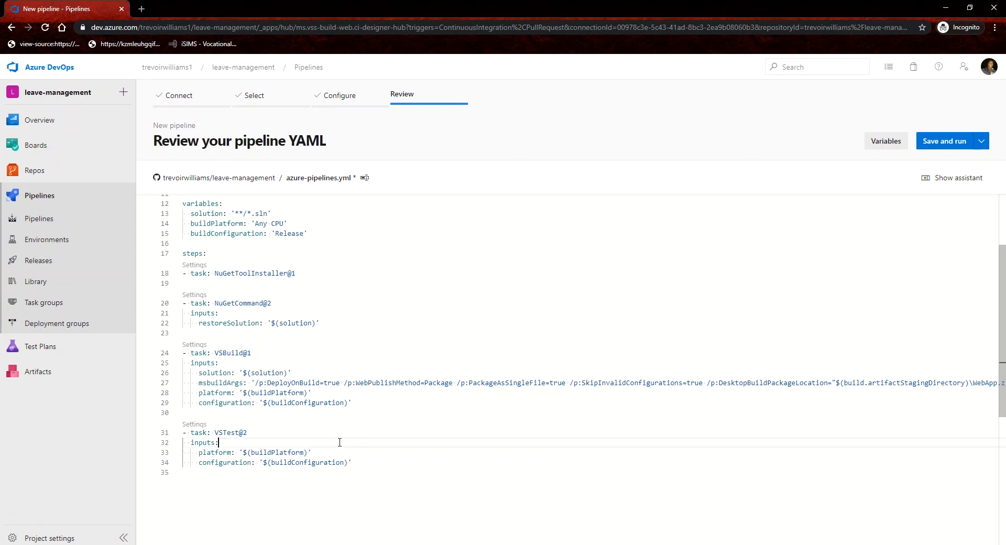
pyautogui.scroll(3, 340, 438)
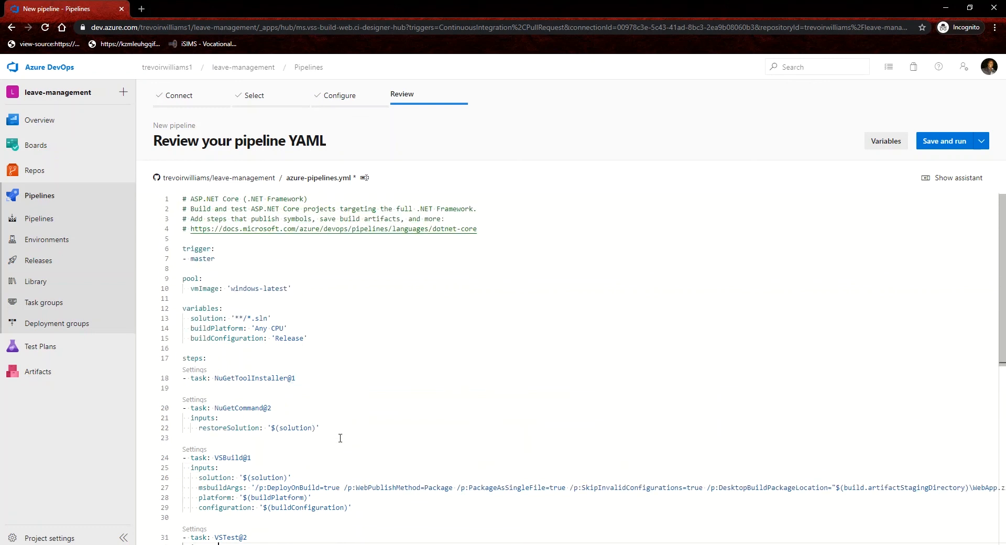
pyautogui.scroll(-2, 340, 438)
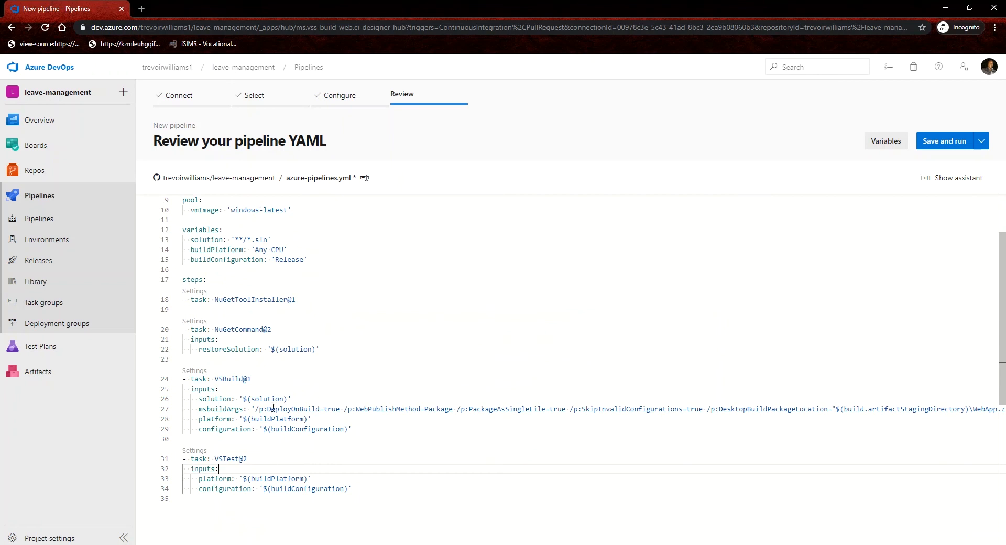
pyautogui.scroll(-2, 306, 448)
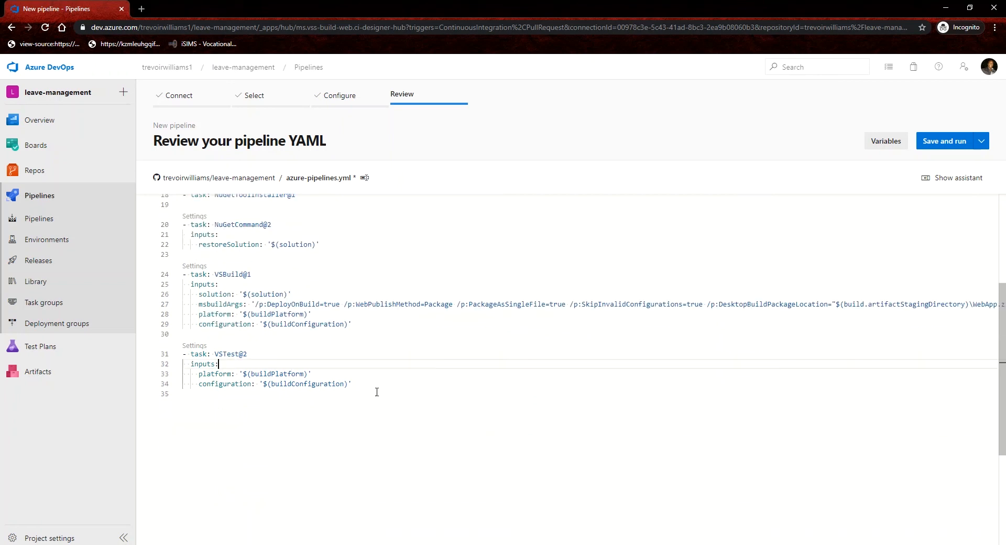
# Append the line "- task: PublishBuildArtifacts@1" after the VSTest task in the YAML and recheck the tasks above it.
pyautogui.click(395, 399)
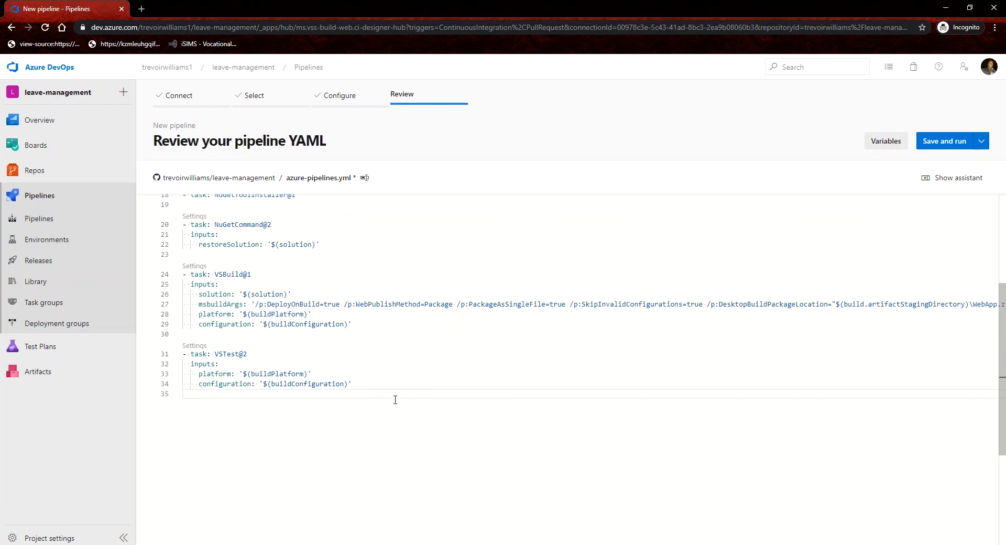
pyautogui.press('Return')
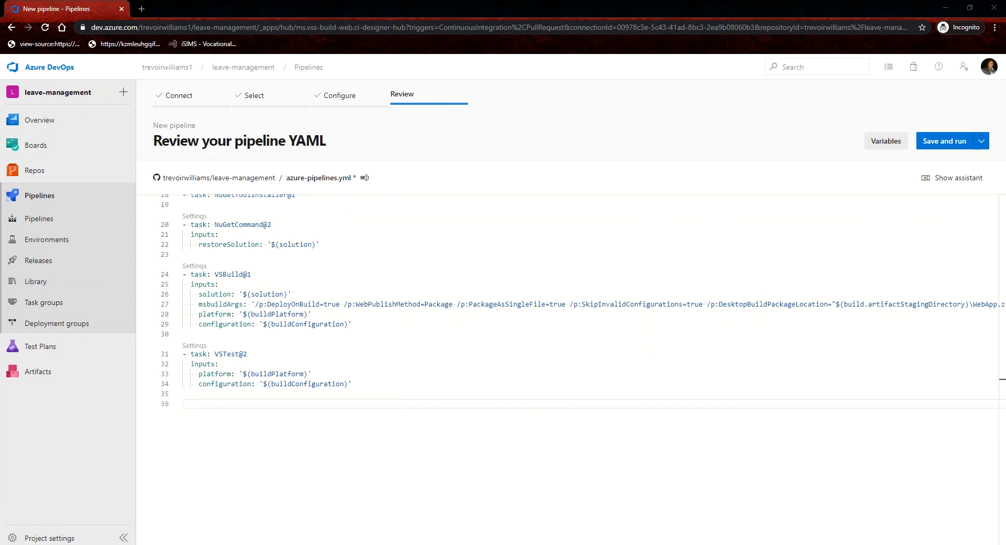
pyautogui.write('- task: PublishBuildArtifacts@1')
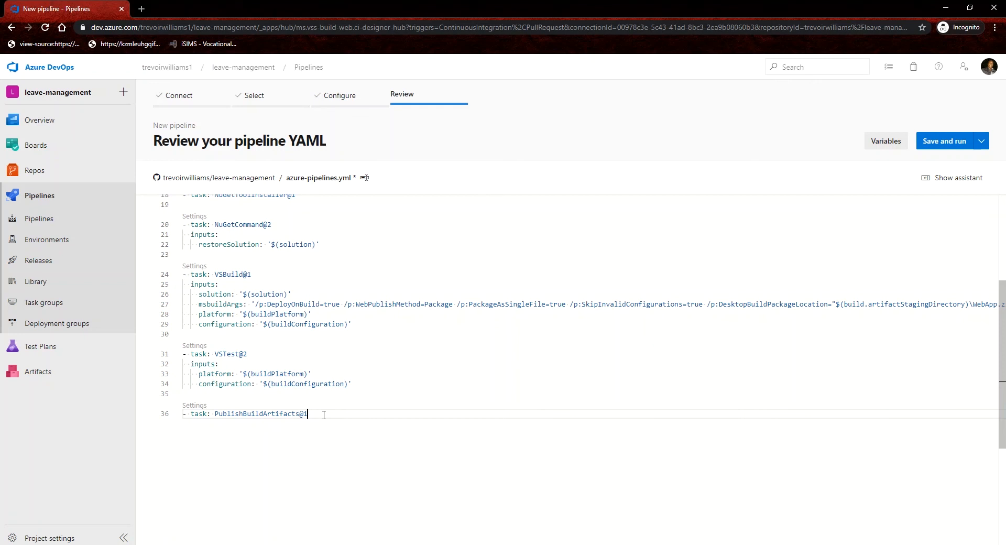
pyautogui.doubleClick(270, 304)
pyautogui.scroll(5, 335, 409)
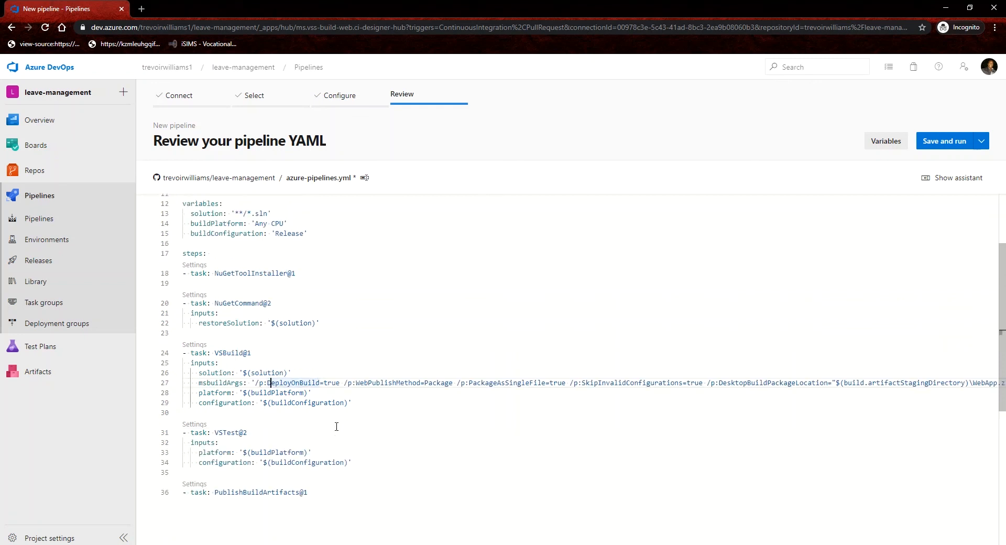
pyautogui.scroll(-4, 306, 331)
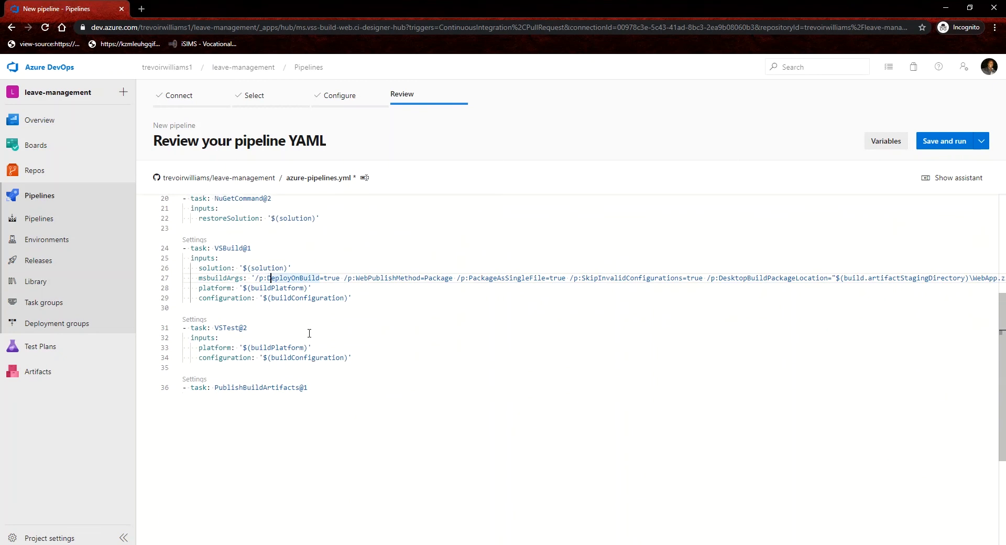
pyautogui.click(310, 393)
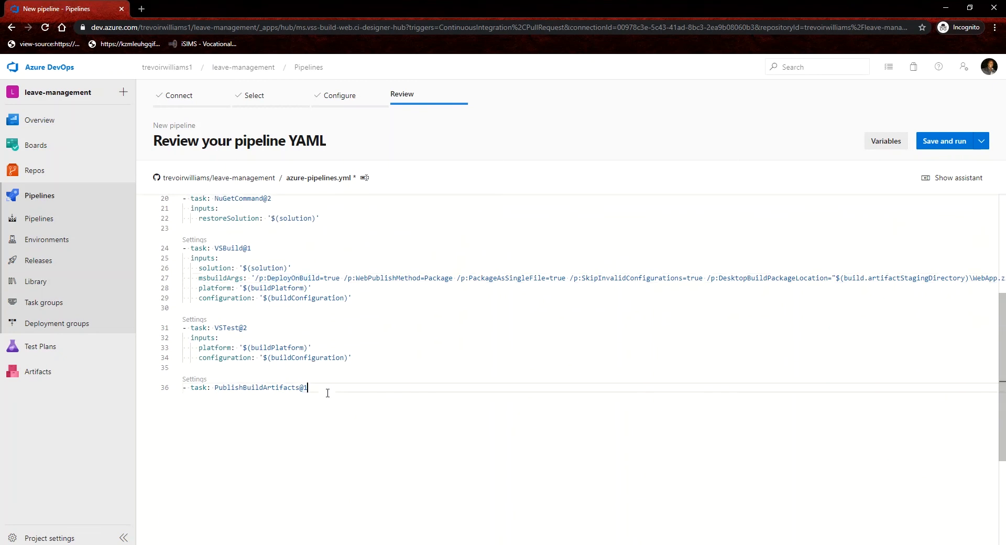
# Save and run the pipeline, committing the YAML directly to the master branch, and open the run's job log.
pyautogui.click(954, 151)
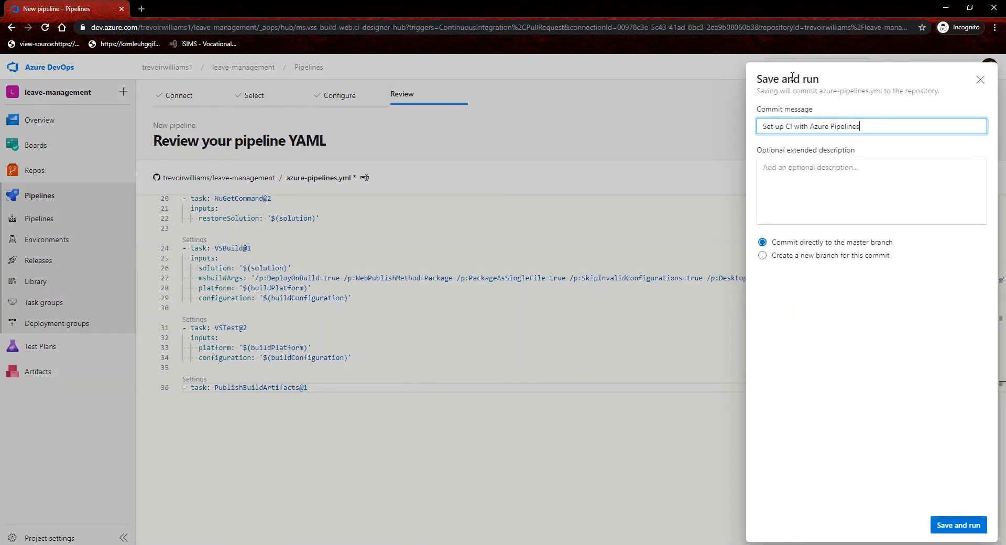
pyautogui.click(966, 527)
pyautogui.press('Return')
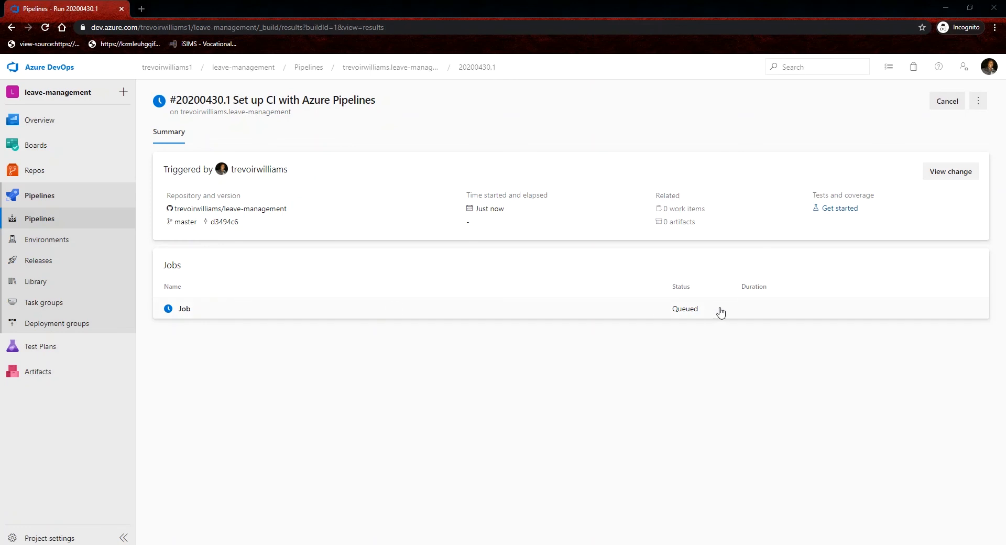
pyautogui.click(184, 313)
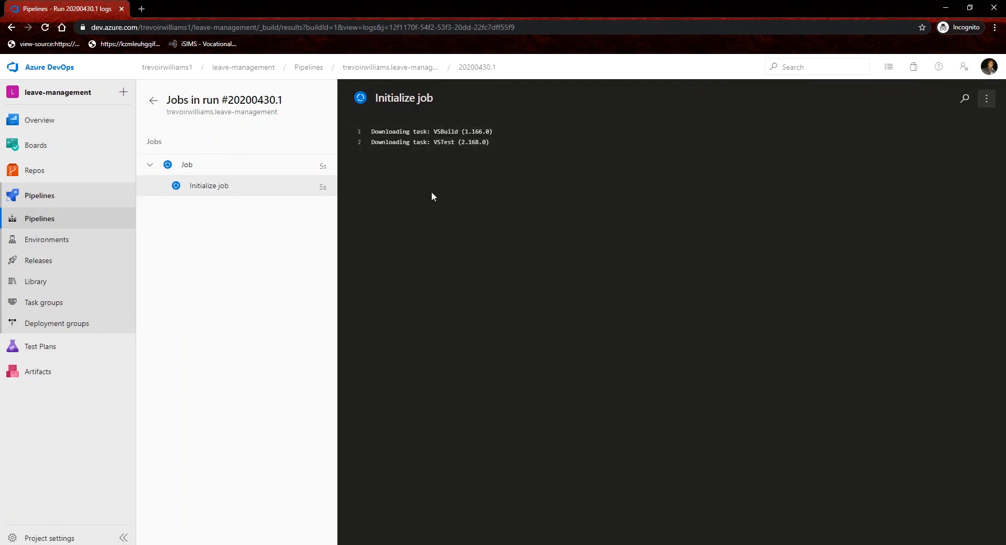
# Set the Azure DevOps theme to Dark in the user settings.
pyautogui.click(965, 70)
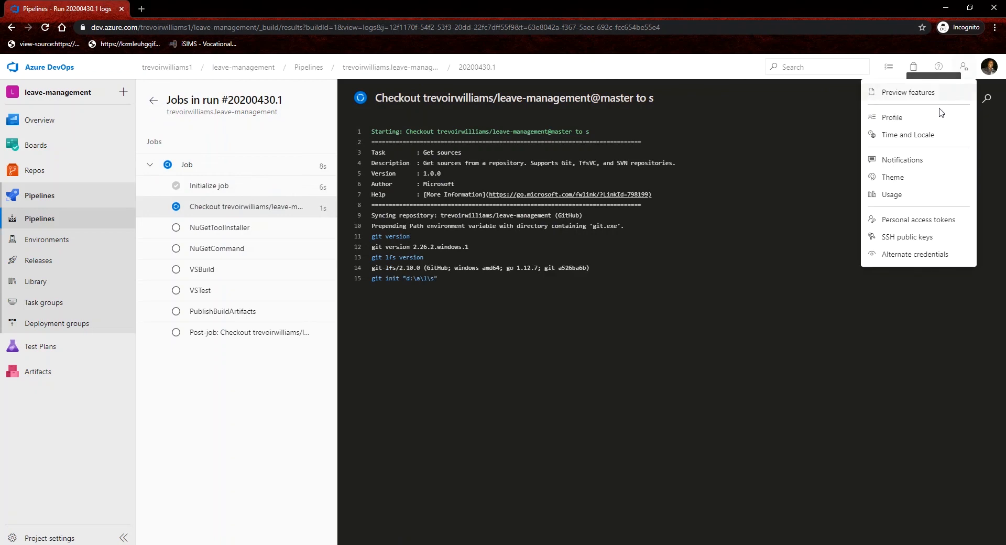
pyautogui.click(888, 179)
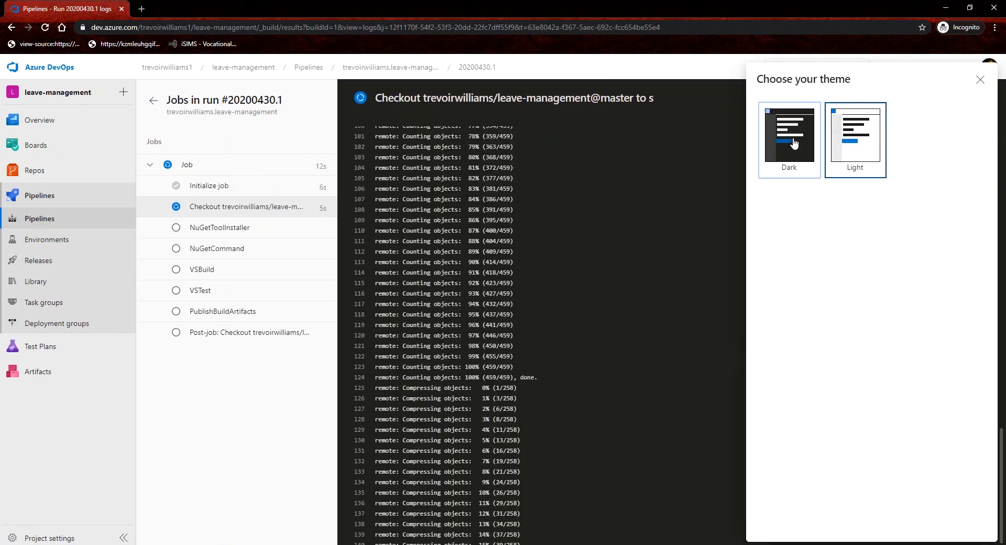
pyautogui.click(776, 147)
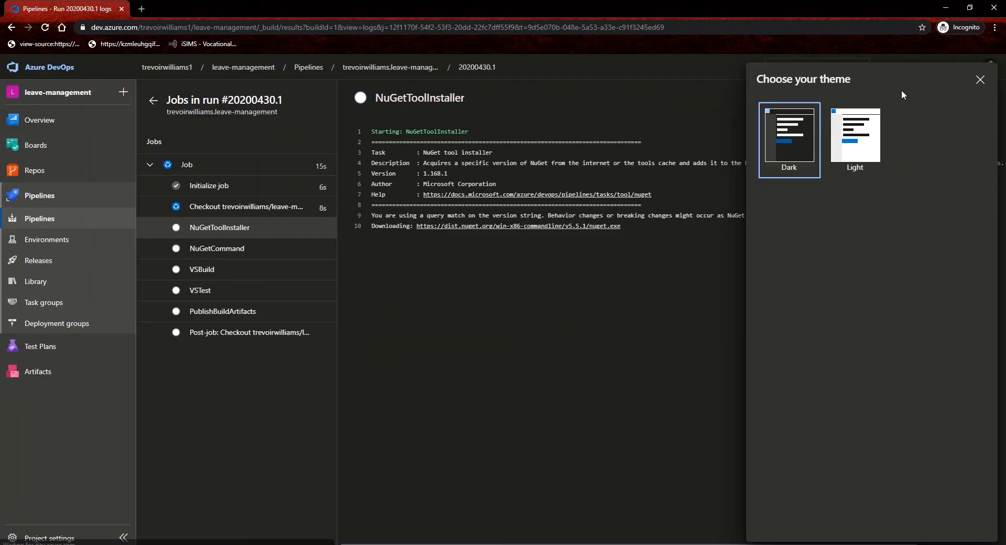
pyautogui.click(979, 81)
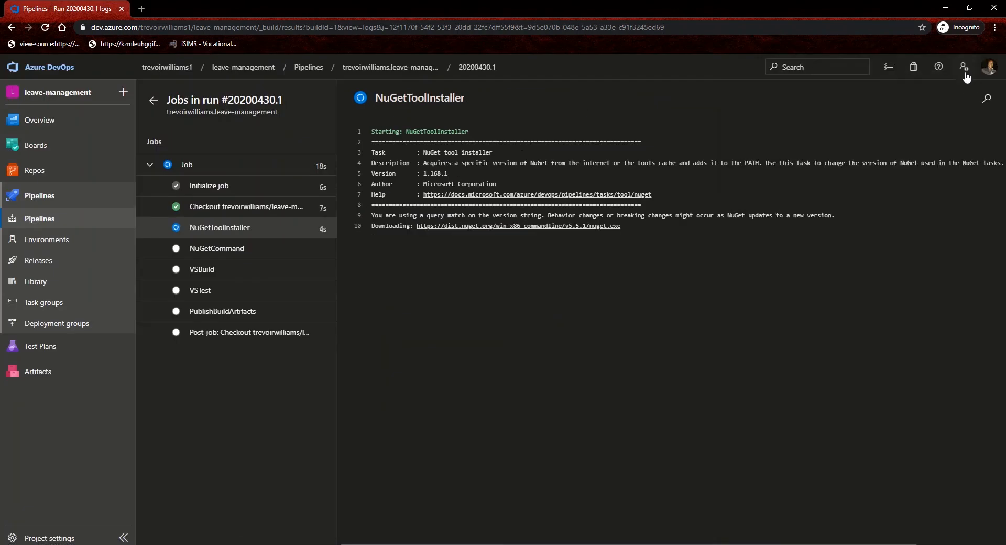
pyautogui.click(963, 67)
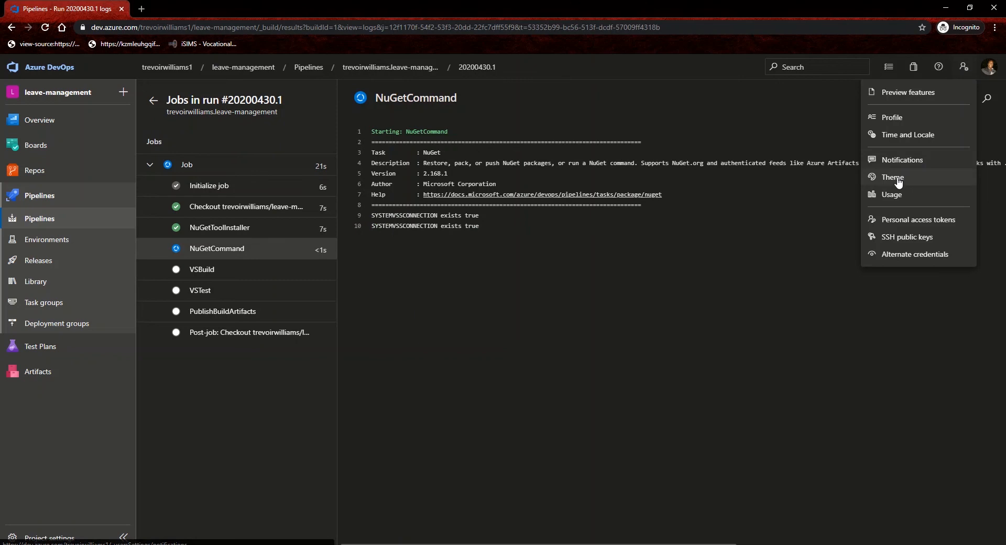
pyautogui.click(898, 179)
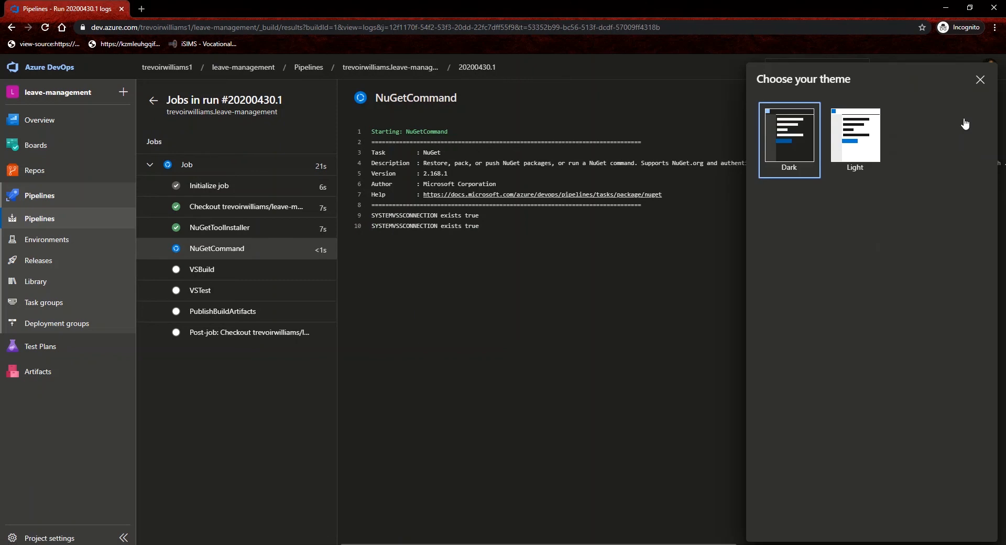
pyautogui.click(979, 79)
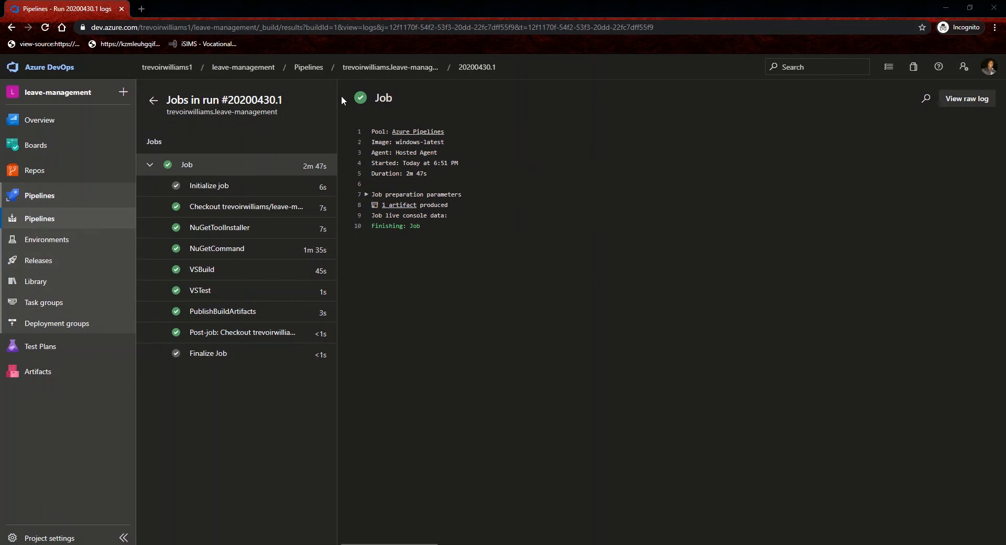
# Create a new release pipeline and apply the IIS website and SQL database deployment template to its first stage.
pyautogui.click(45, 264)
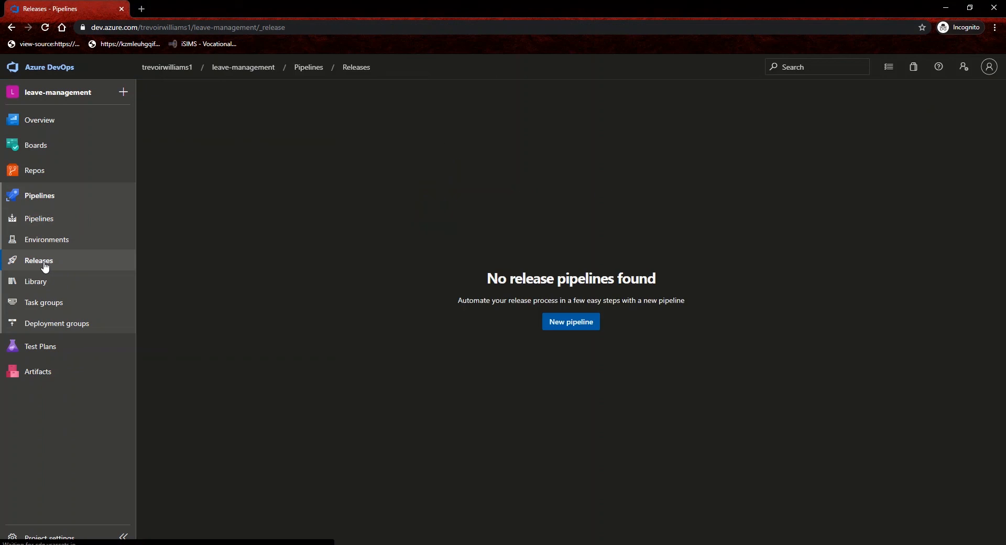
pyautogui.click(561, 324)
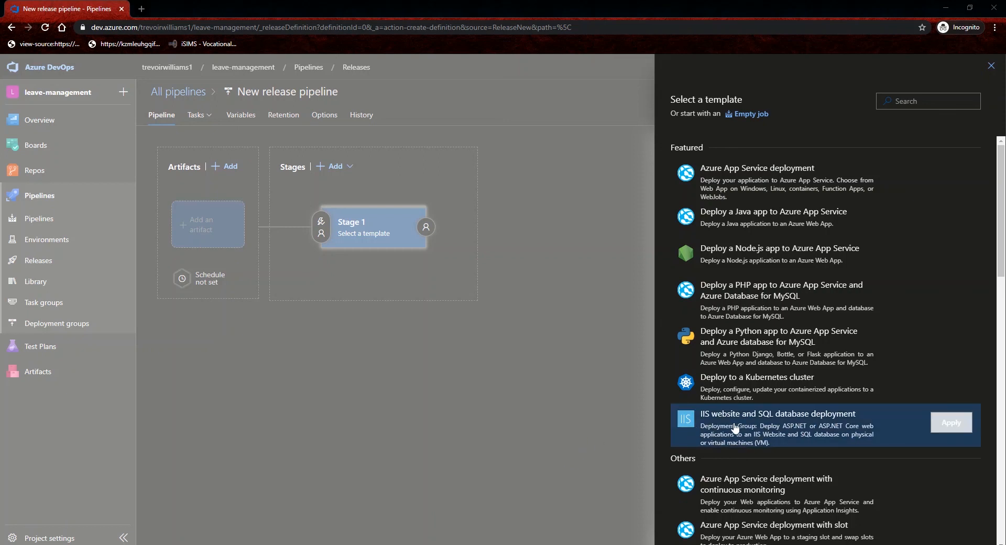
pyautogui.click(946, 423)
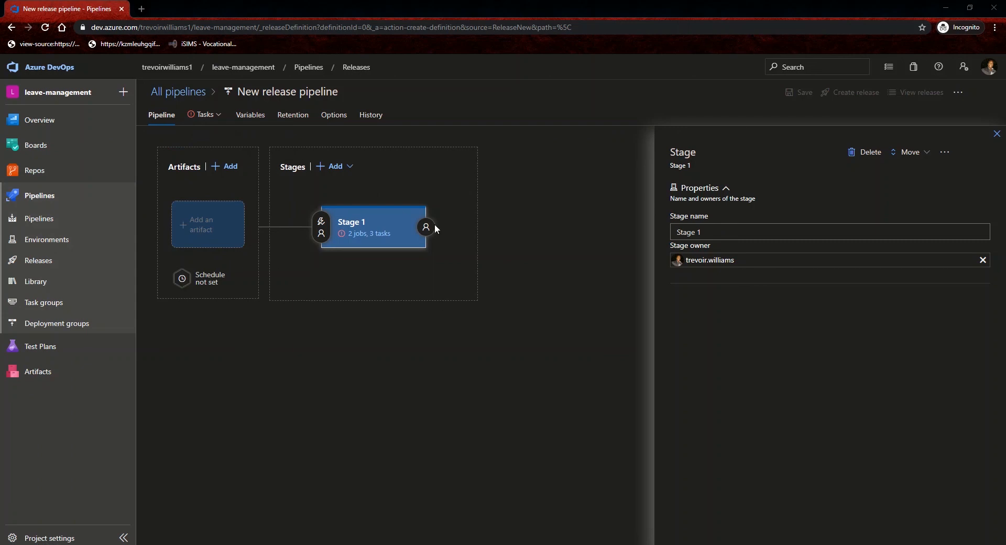
# Add a Build artifact to the release pipeline, using the leave-management project's build pipeline as source with the Latest default version.
pyautogui.click(208, 230)
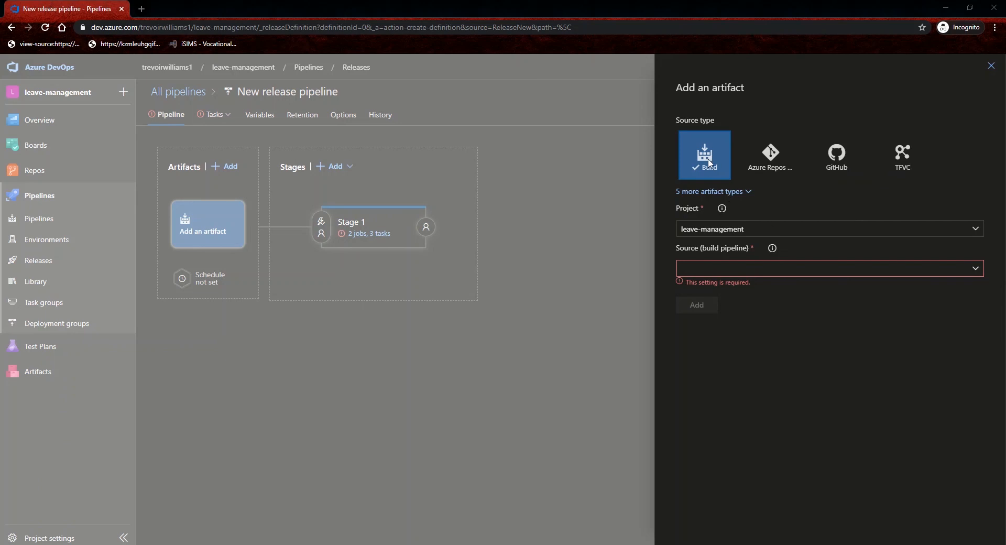
pyautogui.click(975, 269)
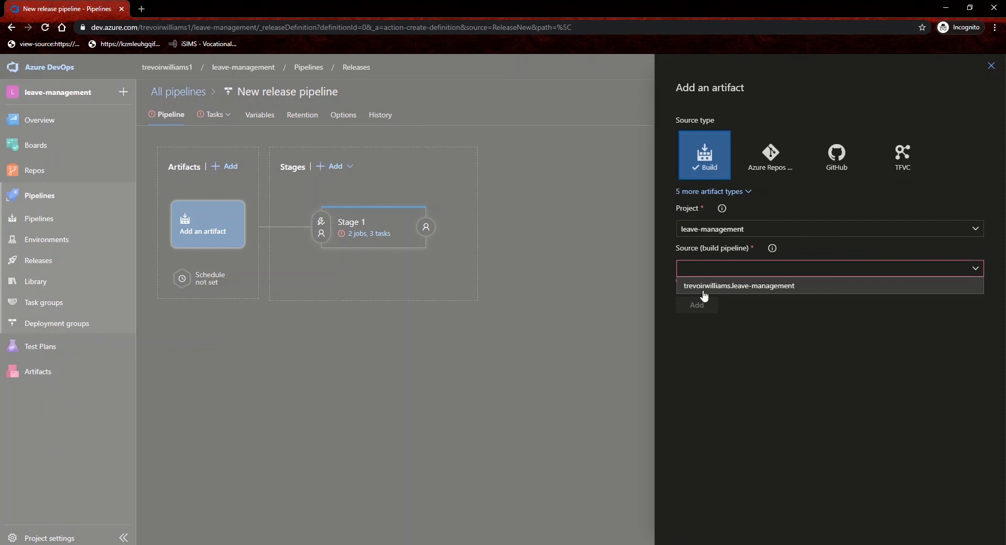
pyautogui.click(728, 288)
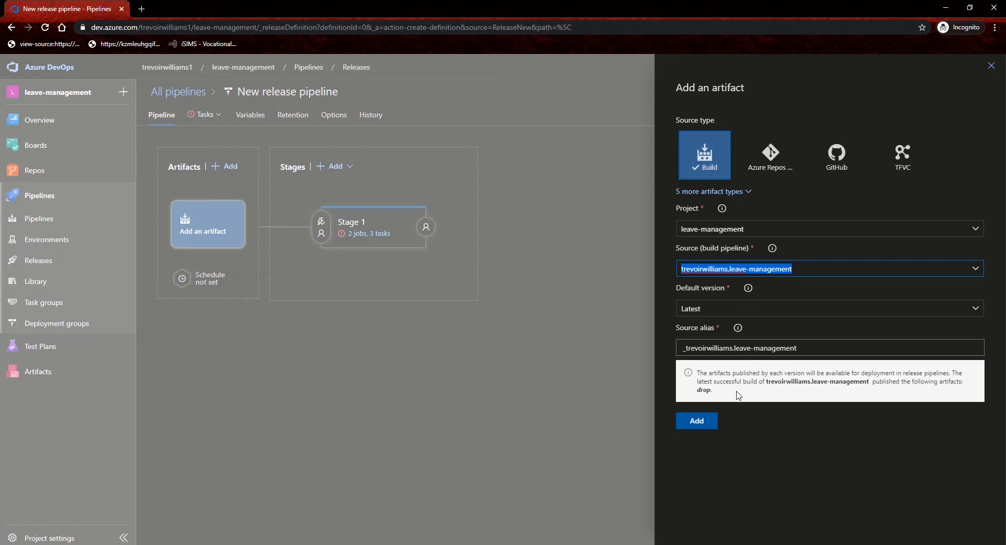
pyautogui.click(706, 422)
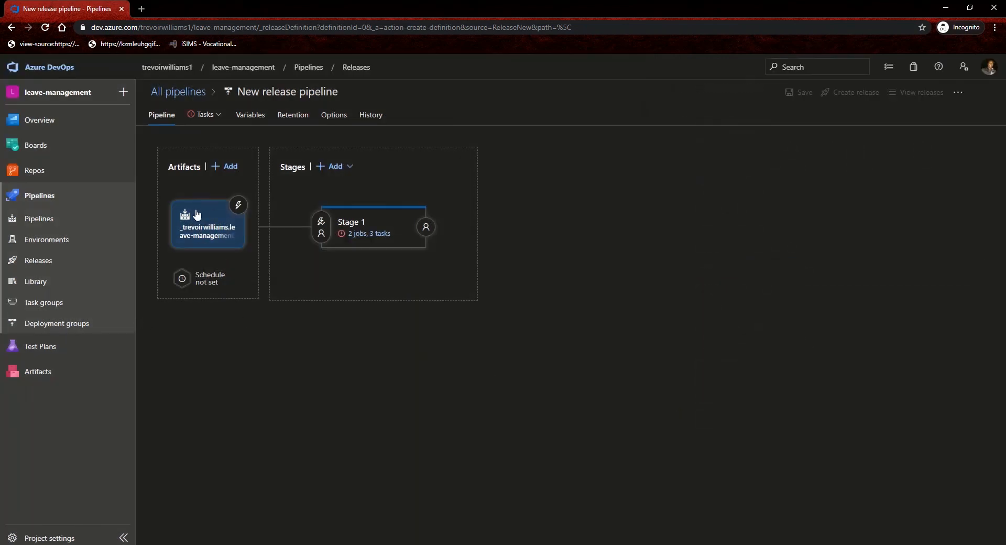
pyautogui.click(197, 283)
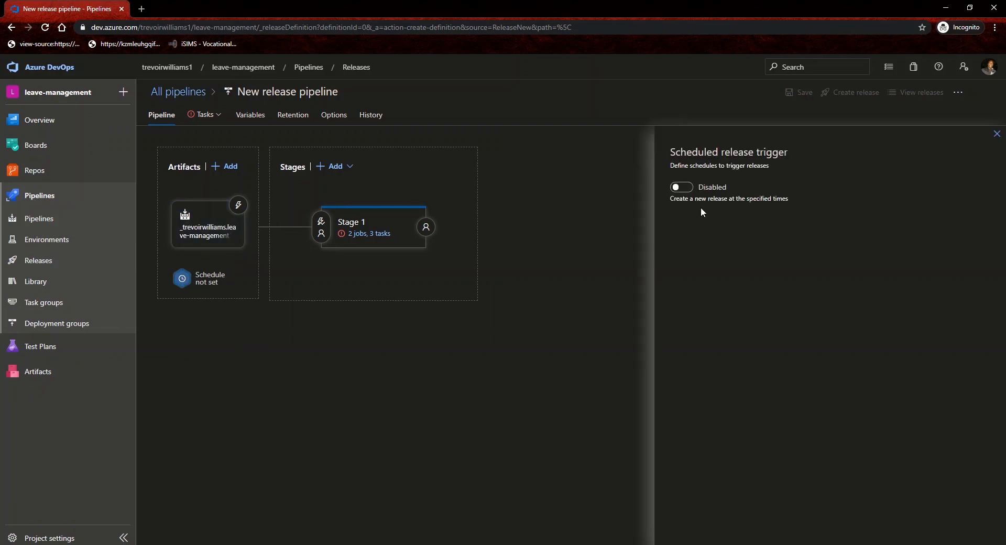
pyautogui.click(709, 192)
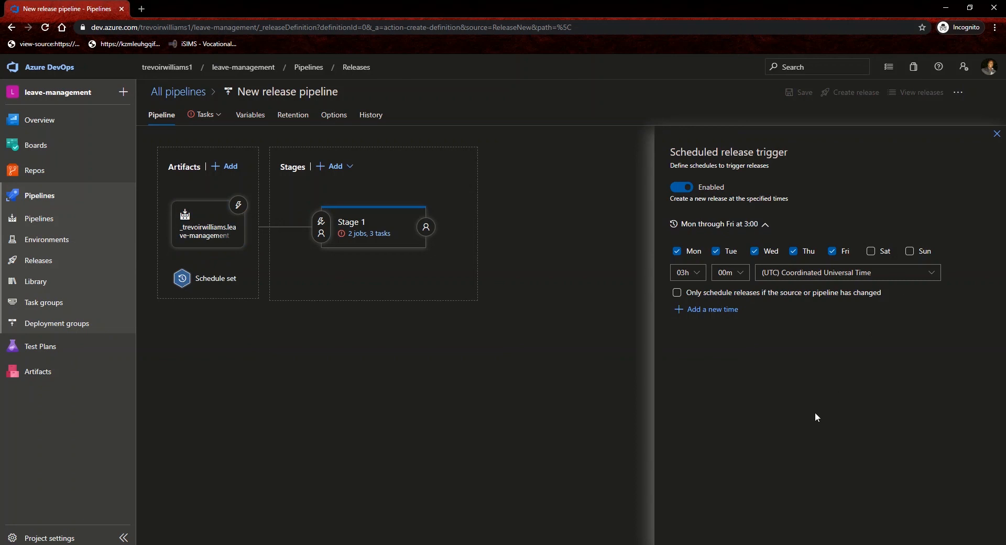
pyautogui.click(683, 192)
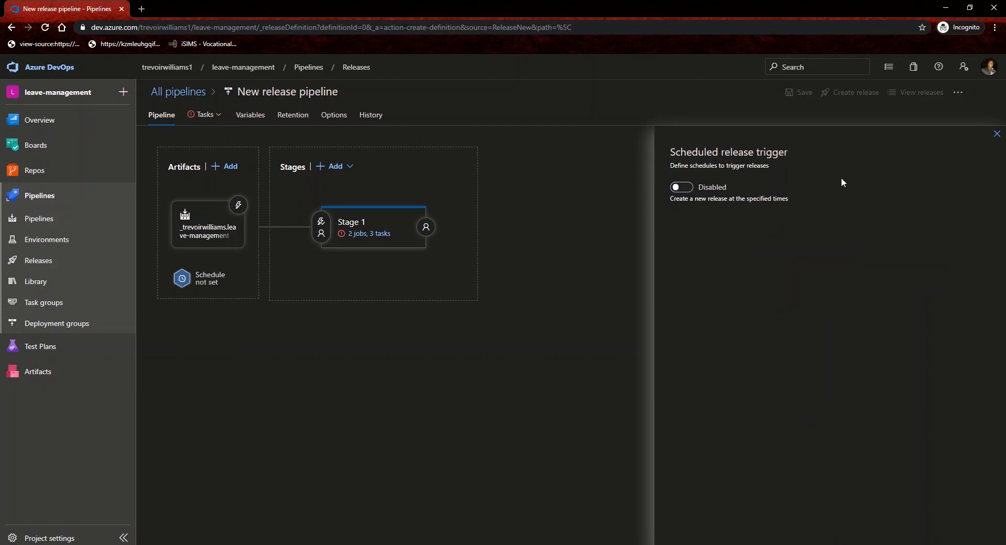
pyautogui.click(997, 139)
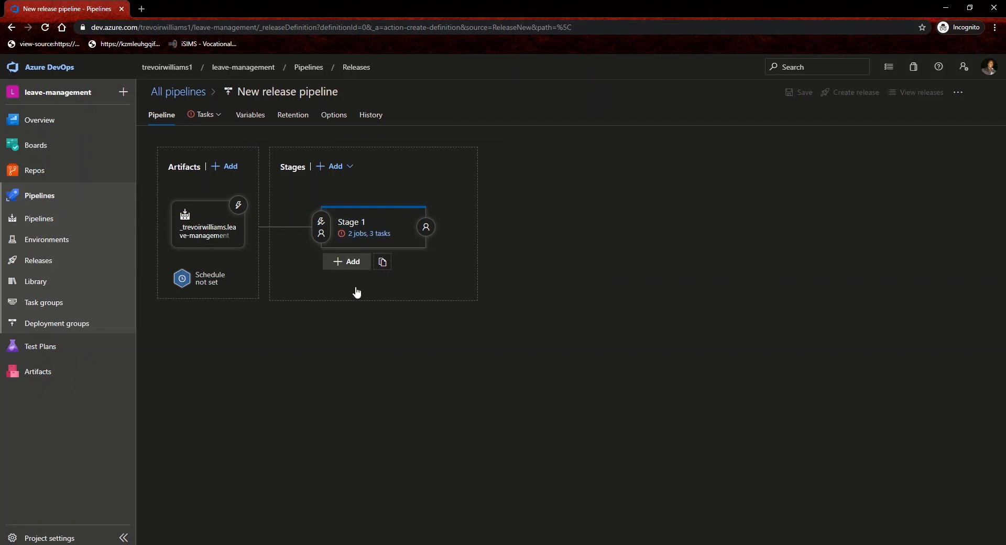
pyautogui.click(339, 262)
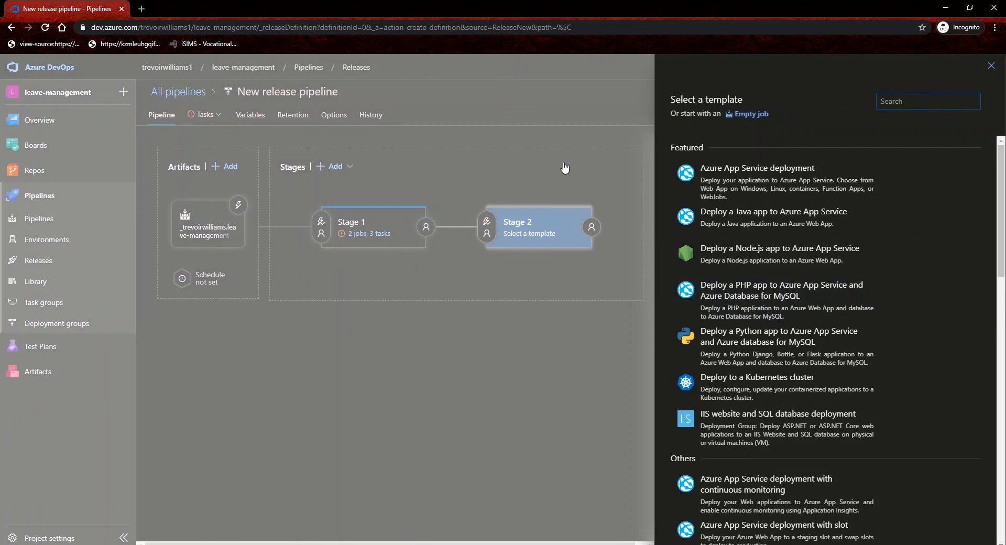
pyautogui.click(991, 67)
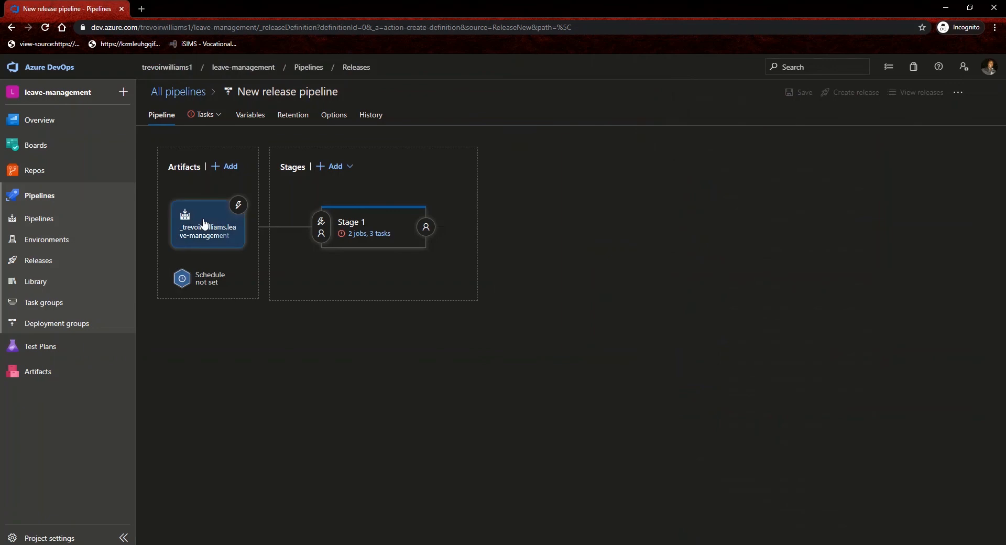
# Open the tasks of Stage 1 and rename the stage to "VM Deployment".
pyautogui.click(361, 234)
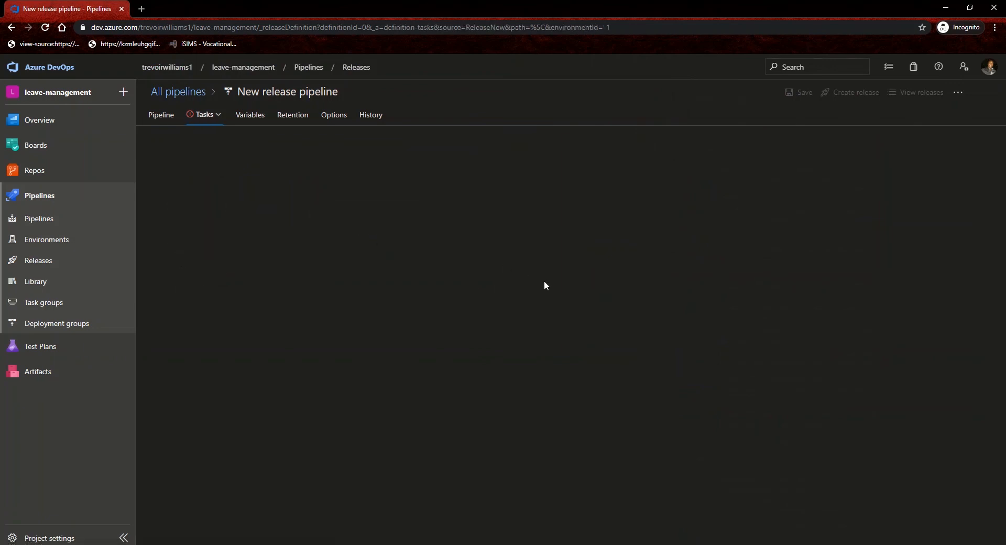
pyautogui.click(564, 160)
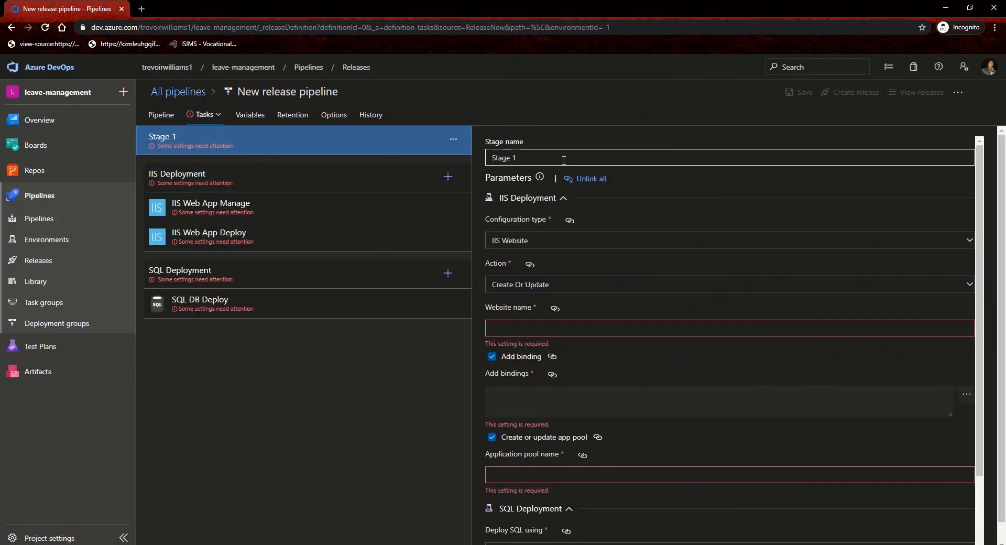
pyautogui.tripleClick(567, 162)
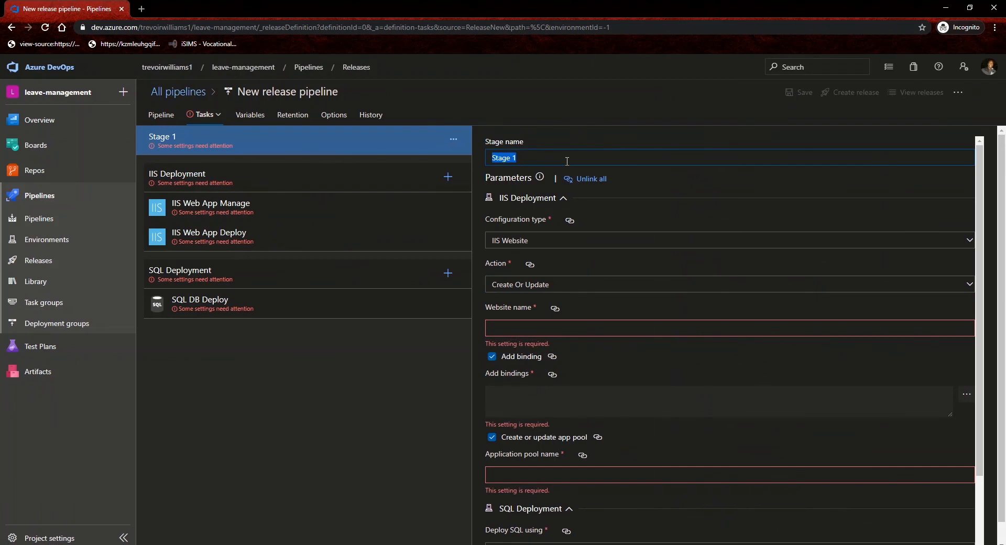
pyautogui.write('VM Deployment')
pyautogui.click(549, 141)
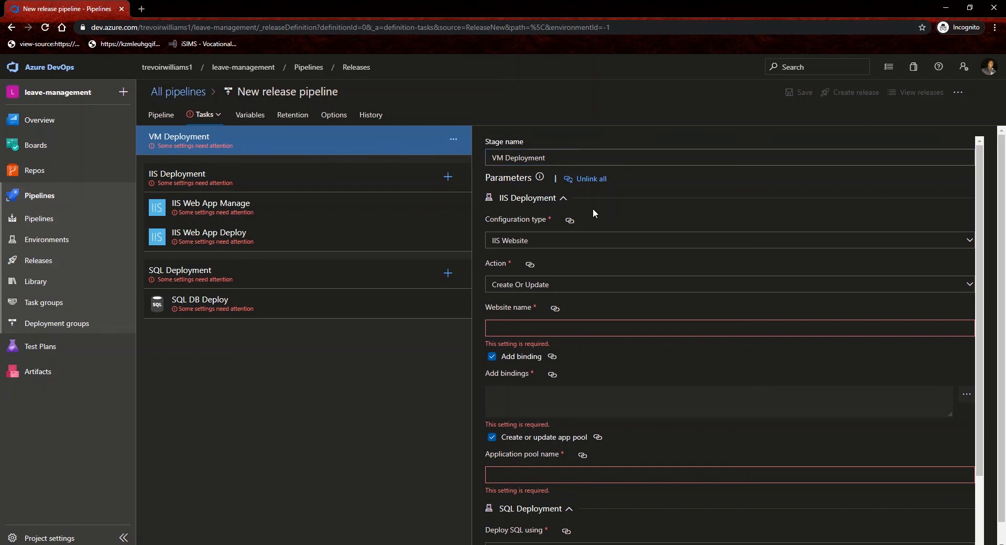
# Set the IIS Deployment action to Start and the website name to "leavemanagement".
pyautogui.scroll(-2, 649, 399)
pyautogui.scroll(2, 669, 411)
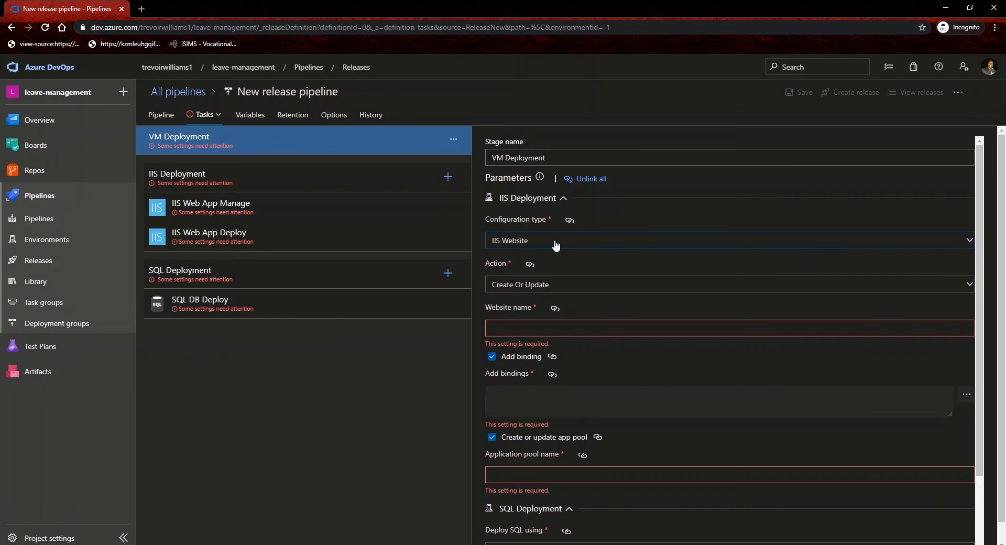
pyautogui.click(564, 286)
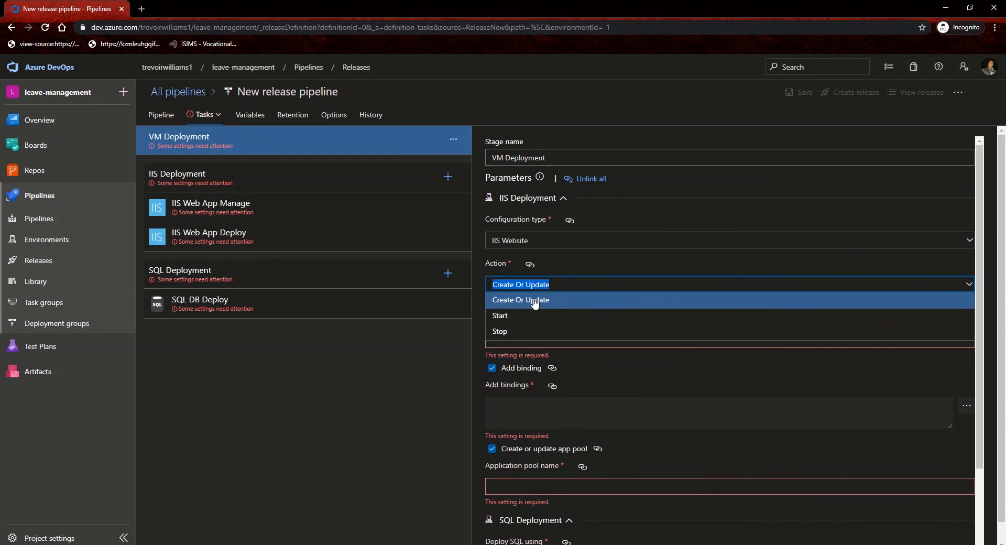
pyautogui.click(519, 318)
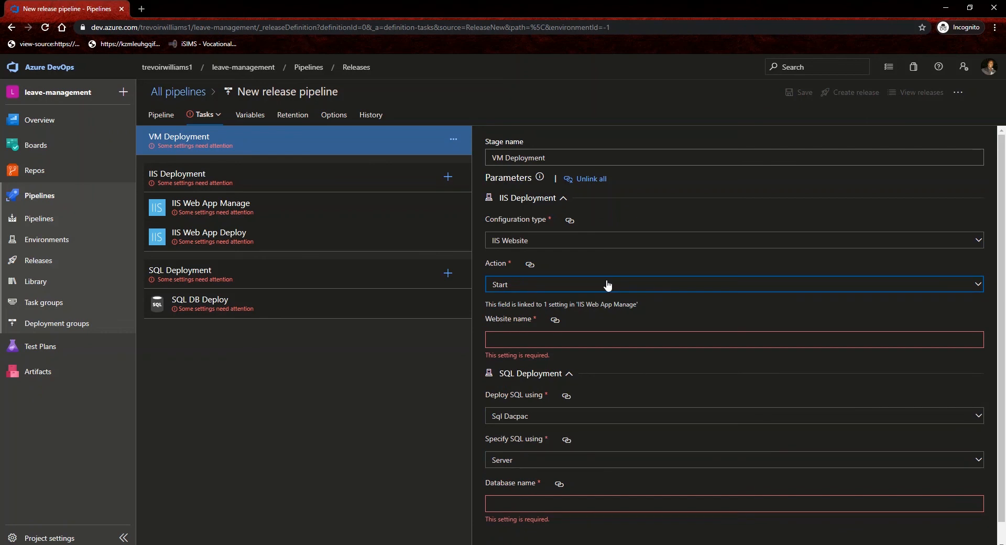
pyautogui.click(570, 335)
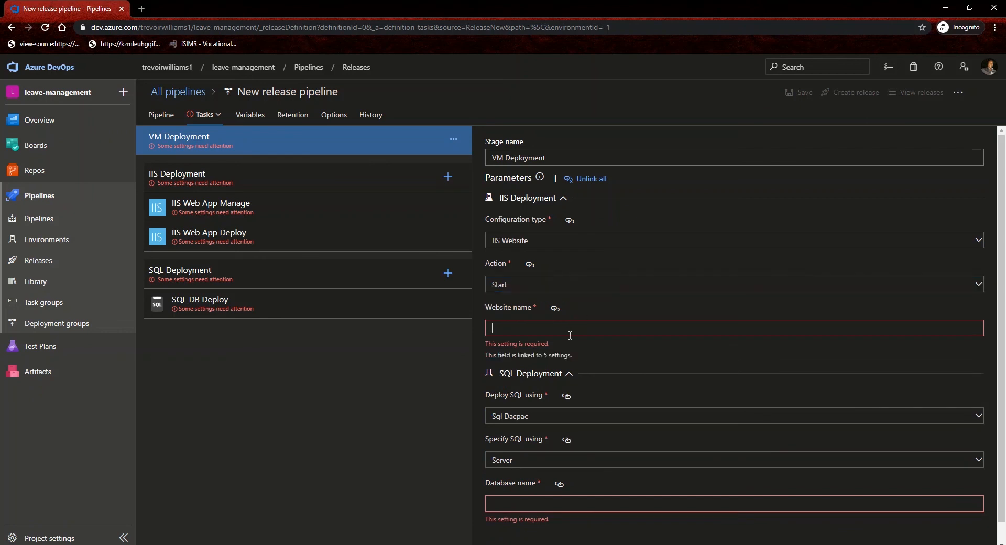
pyautogui.write('leave')
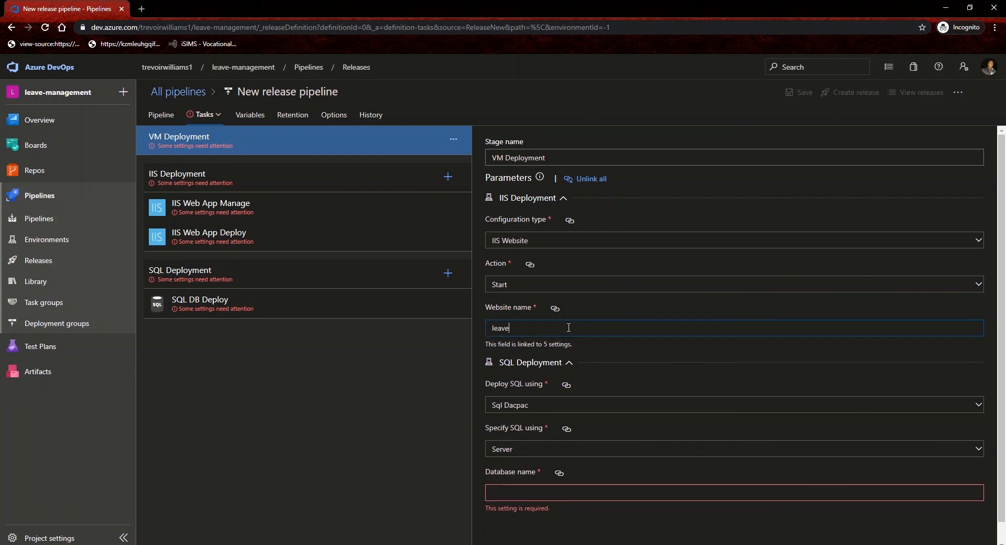
pyautogui.write('management')
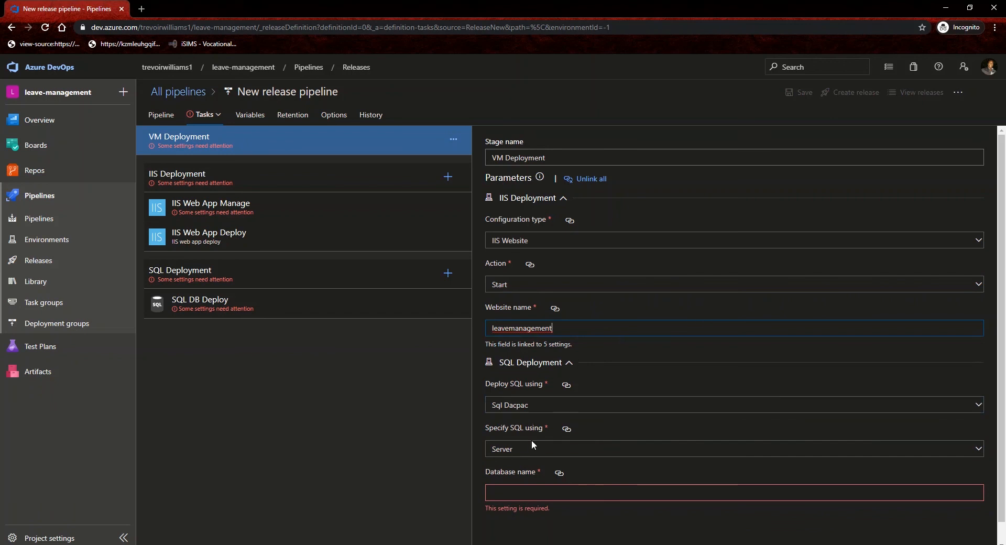
# Keep Sql Dacpac as the SQL deployment method and set the database name to "leave_management".
pyautogui.click(532, 491)
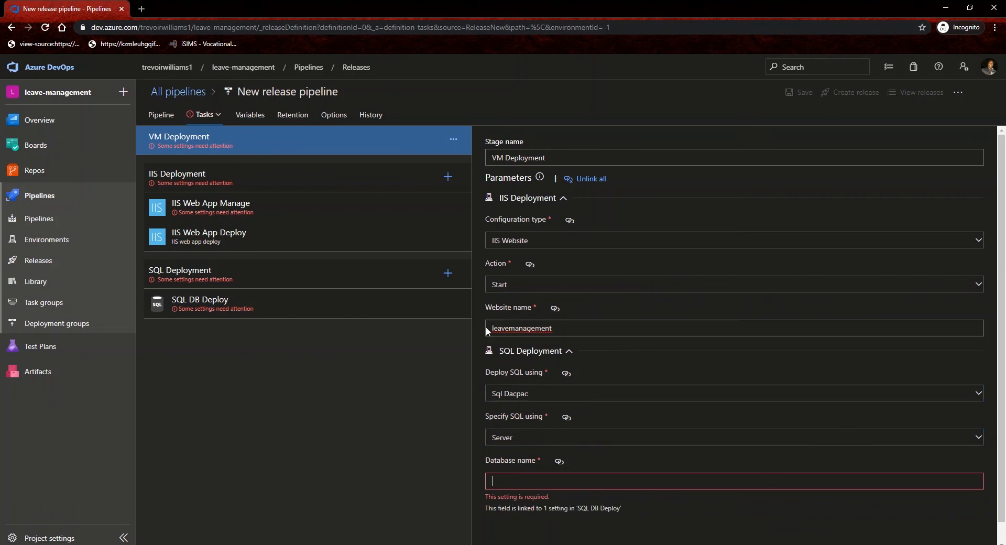
pyautogui.click(507, 401)
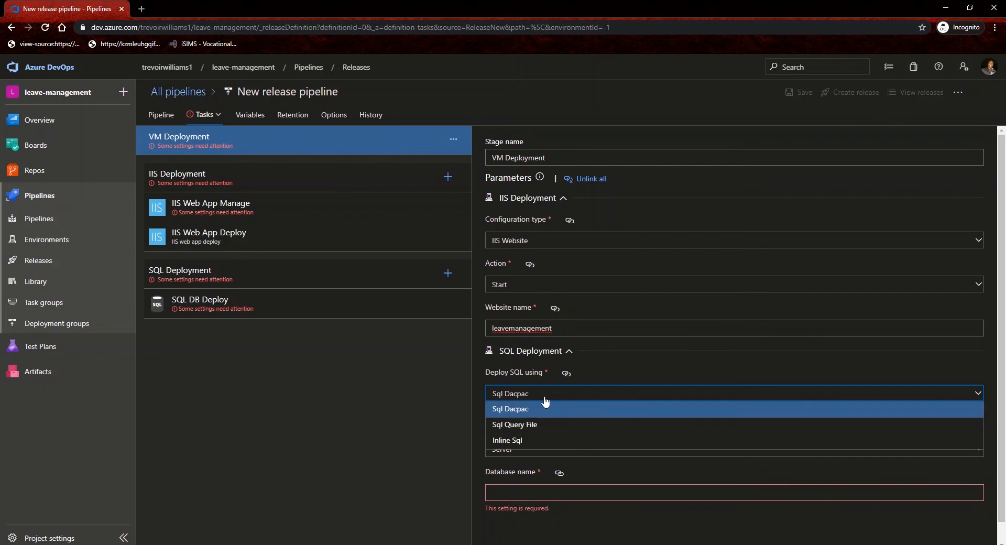
pyautogui.click(521, 399)
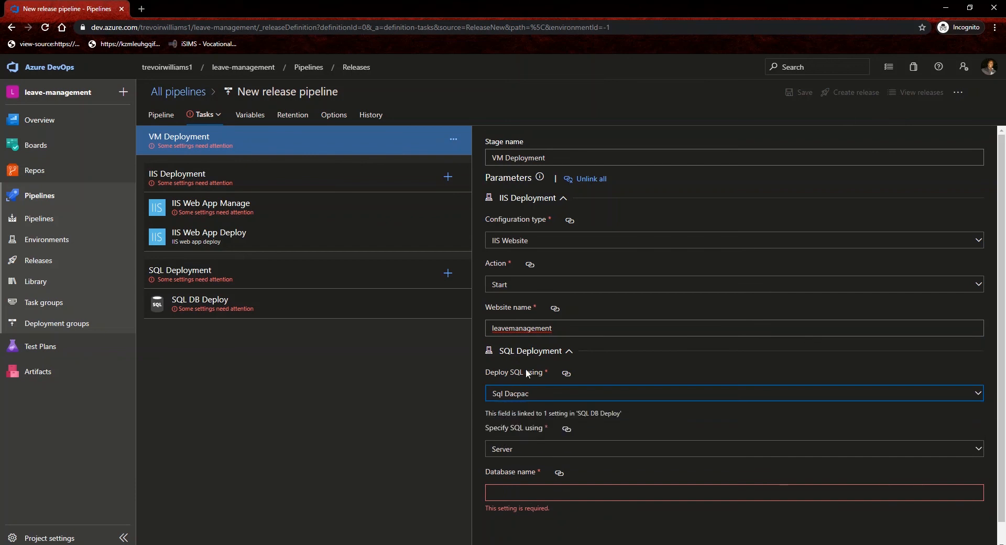
pyautogui.moveTo(566, 373)
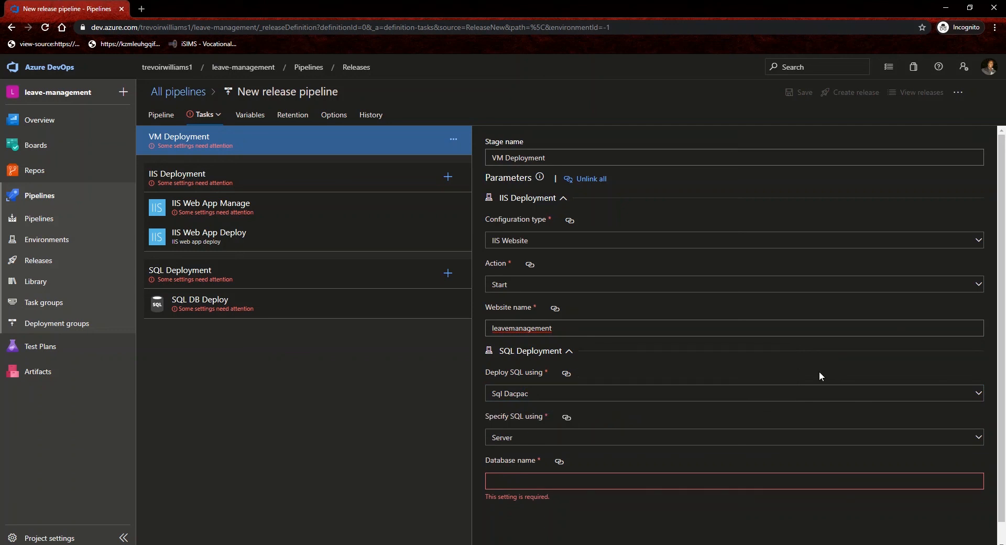
pyautogui.click(546, 478)
pyautogui.write('leave')
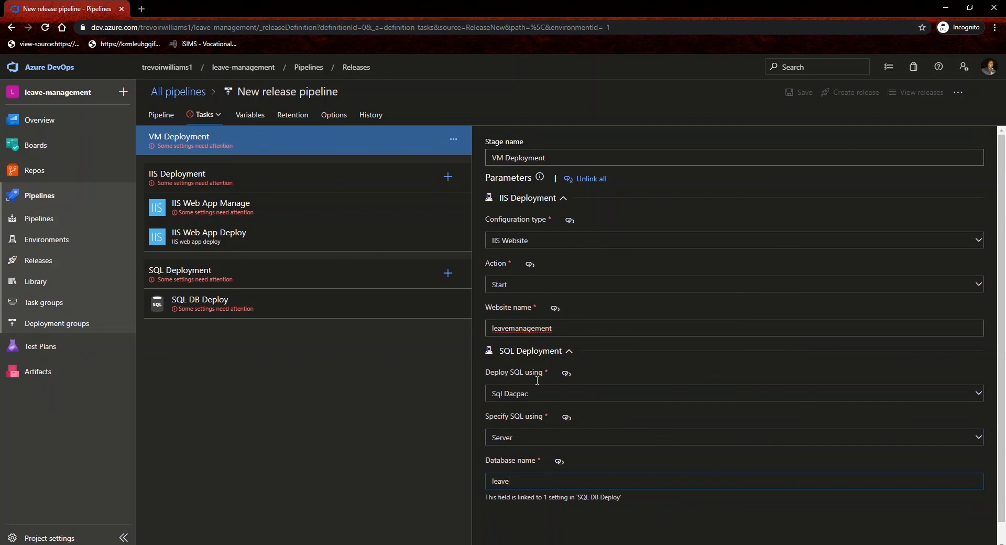
pyautogui.write('_')
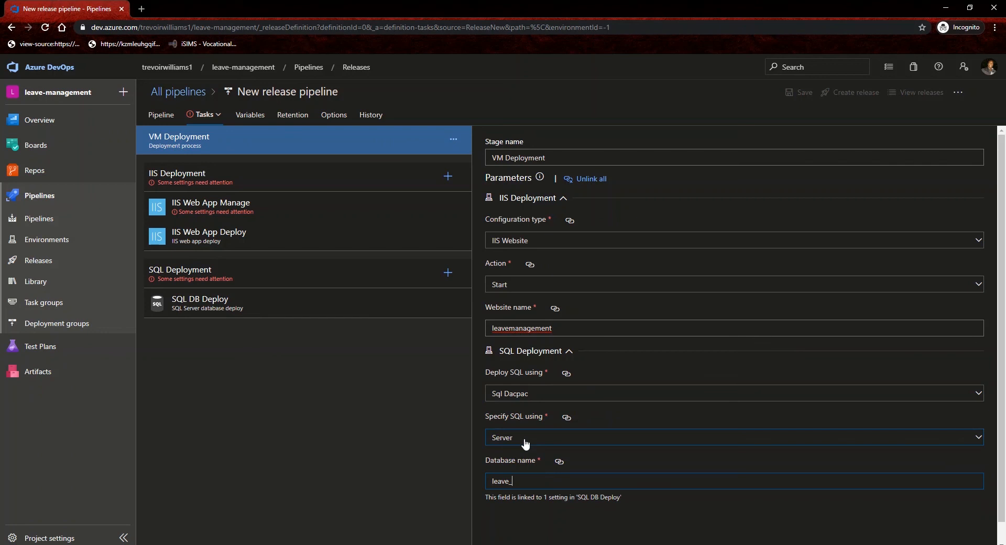
pyautogui.write('management')
pyautogui.click(524, 328)
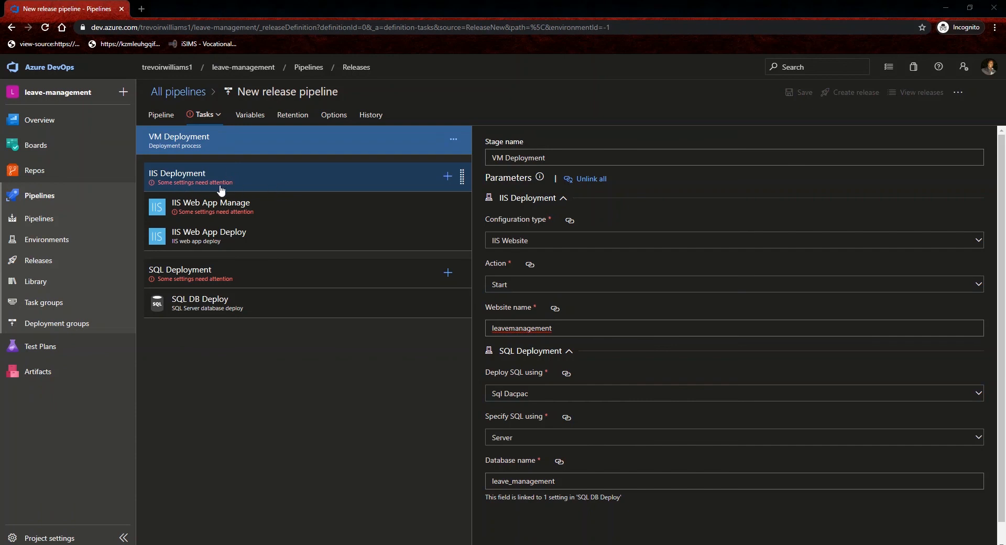
# Open the IIS Deployment job's settings and check which deployment groups can be selected.
pyautogui.click(189, 183)
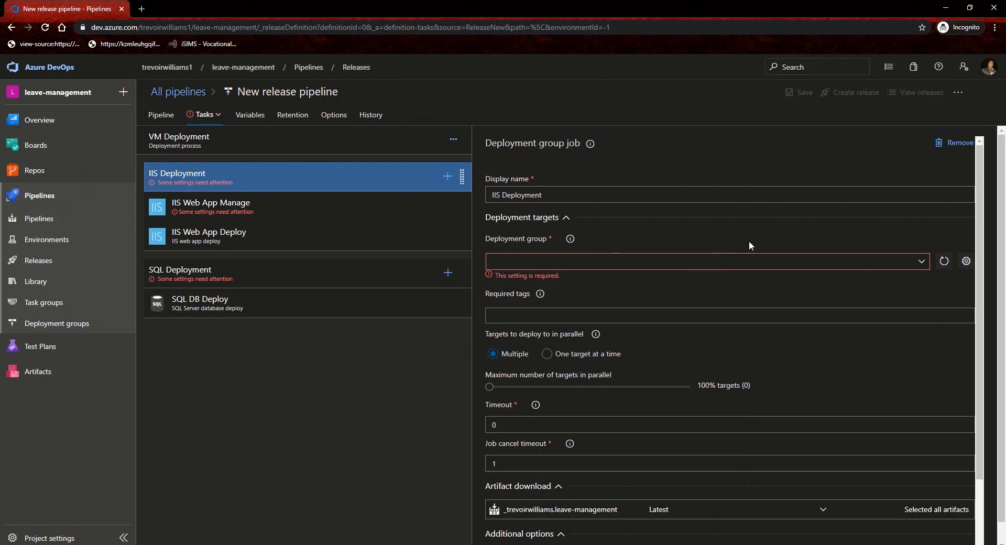
pyautogui.click(548, 265)
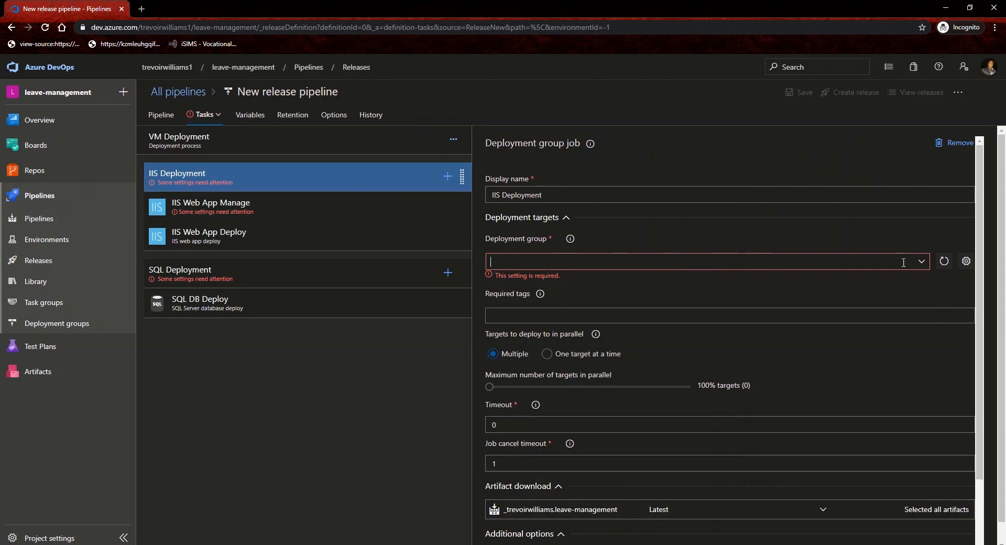
pyautogui.click(922, 264)
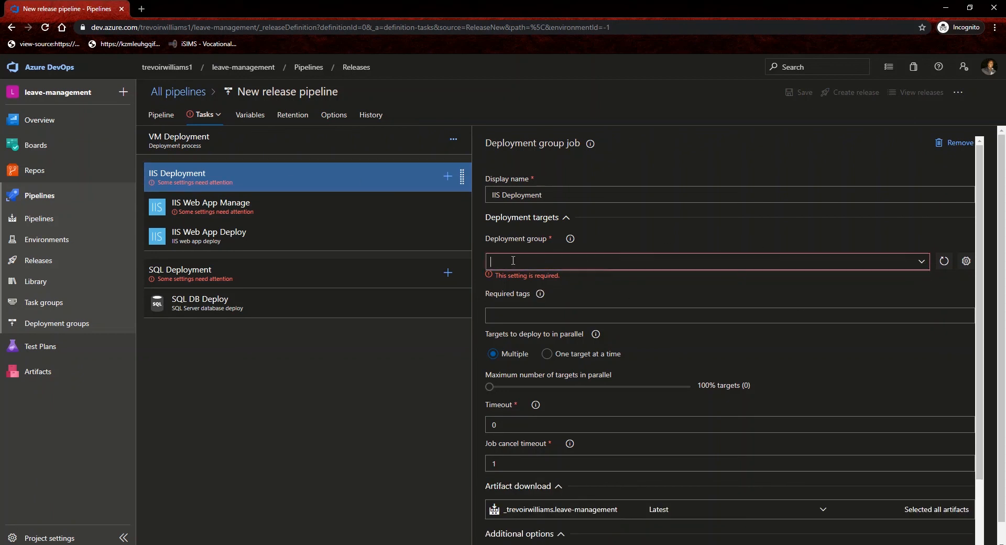
pyautogui.click(722, 265)
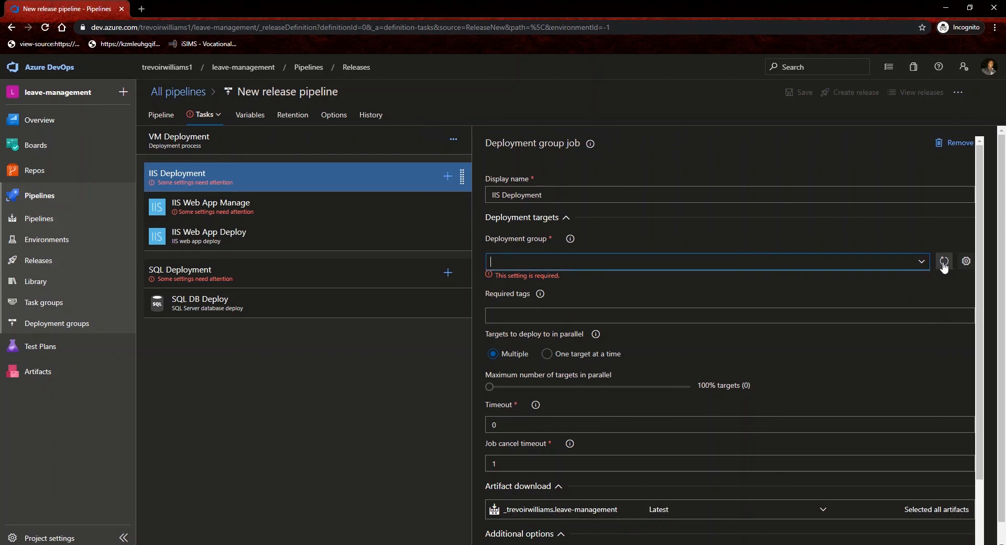
# Open deployment group management from the IIS Deployment job and create a deployment group named "Prod".
pyautogui.click(966, 265)
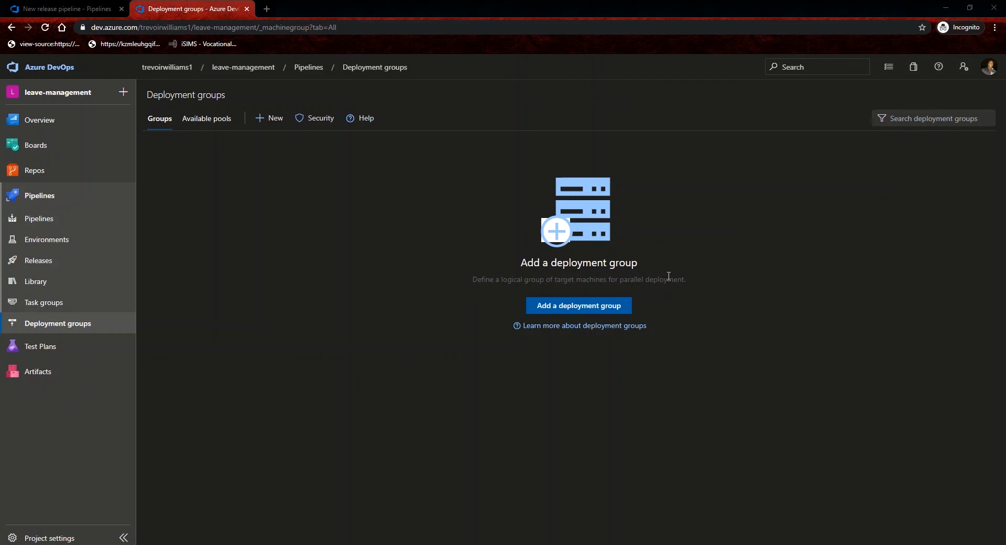
pyautogui.doubleClick(601, 262)
pyautogui.click(603, 263)
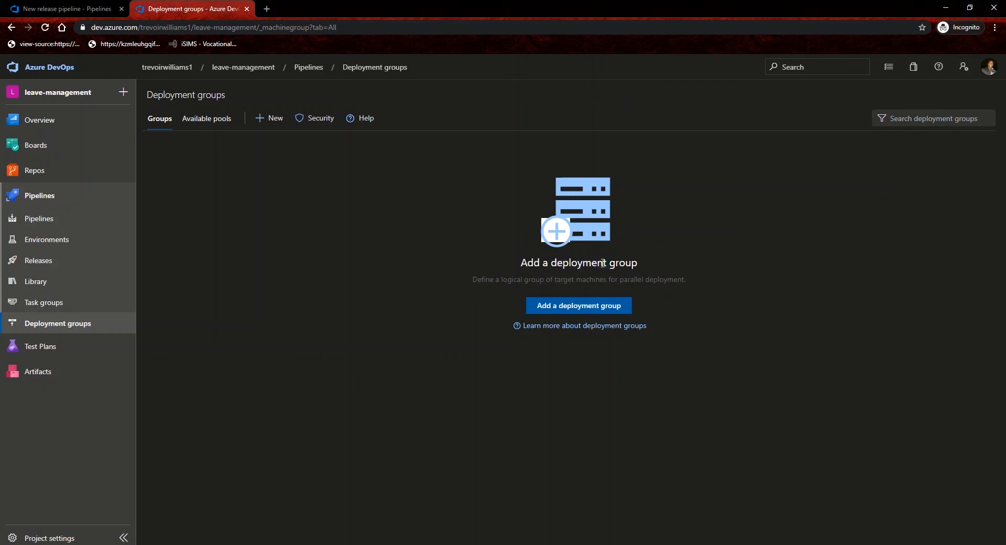
pyautogui.click(546, 306)
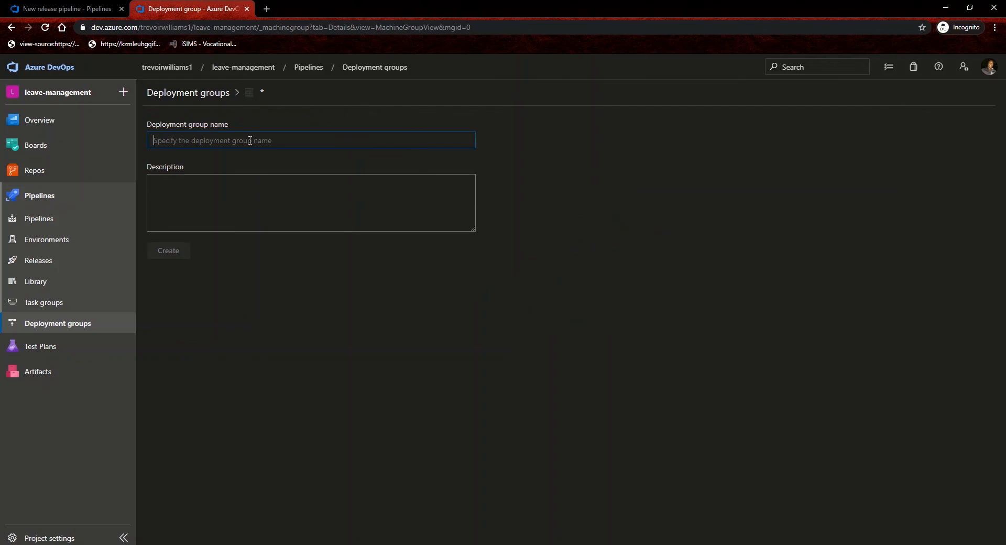
pyautogui.write('Prod')
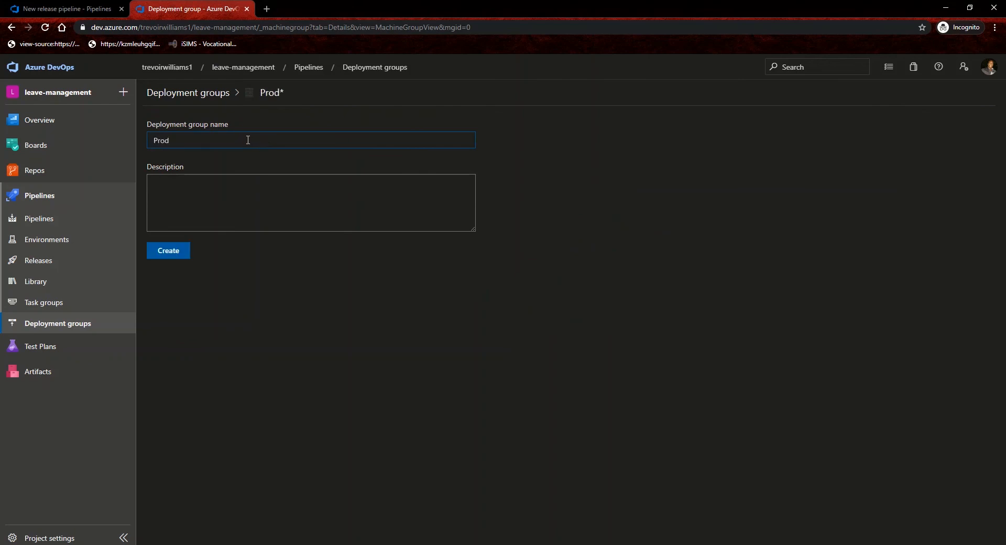
pyautogui.click(180, 251)
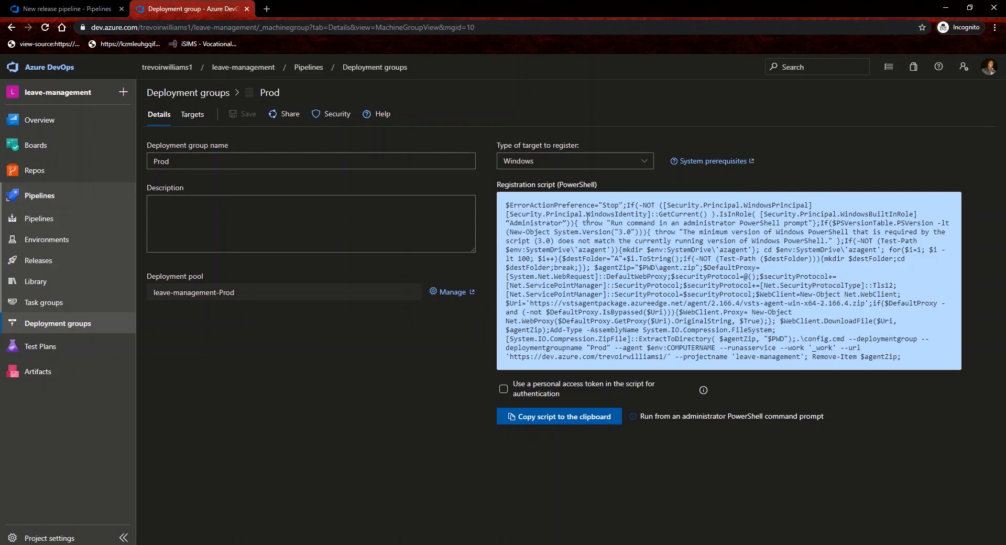
# Examine the Windows PowerShell registration script of the Prod deployment group.
pyautogui.tripleClick(744, 233)
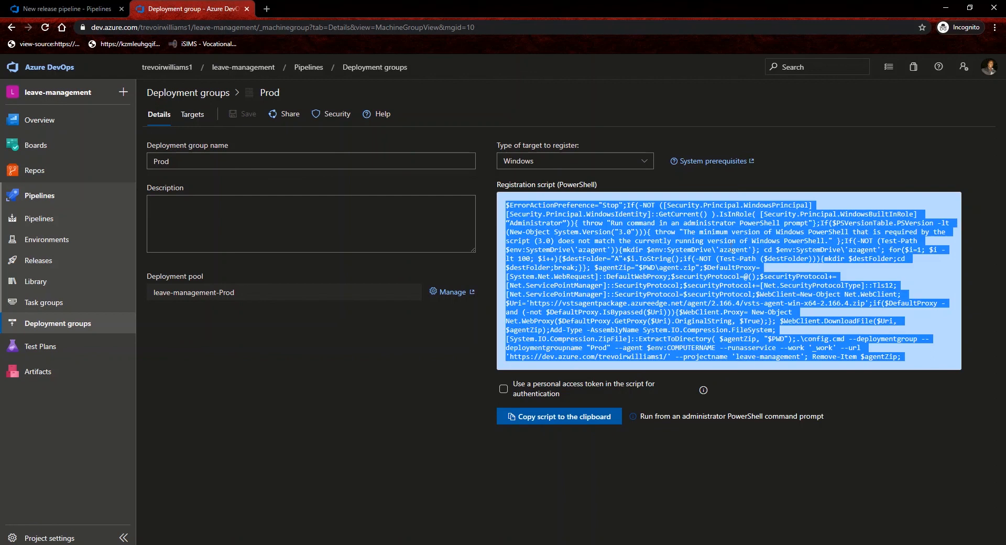
pyautogui.doubleClick(727, 259)
pyautogui.tripleClick(725, 260)
pyautogui.click(724, 260)
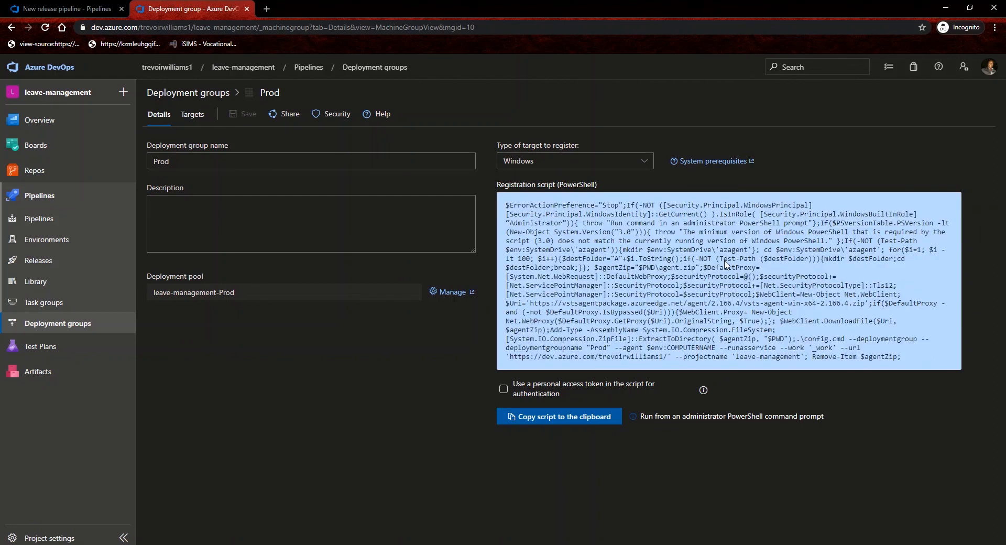
pyautogui.tripleClick(727, 261)
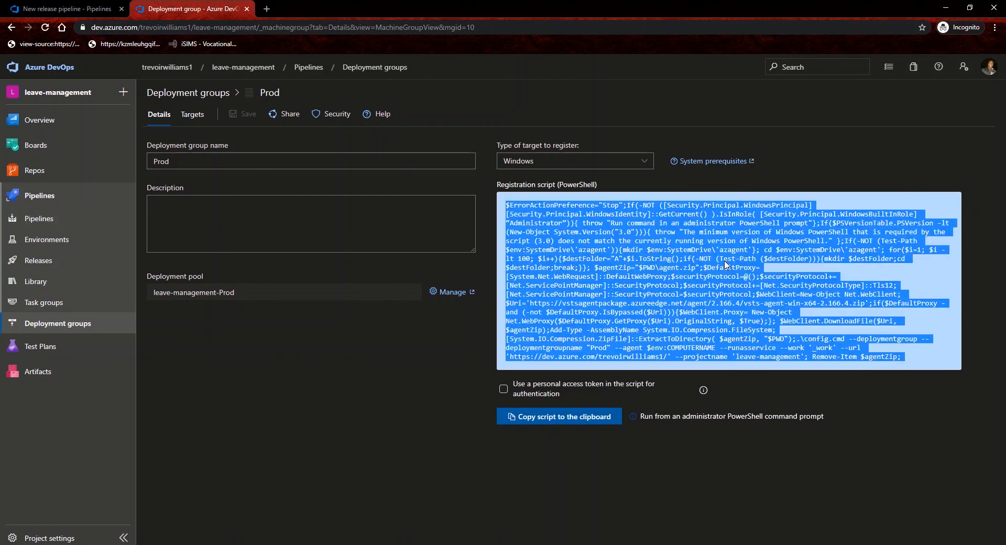
pyautogui.click(726, 262)
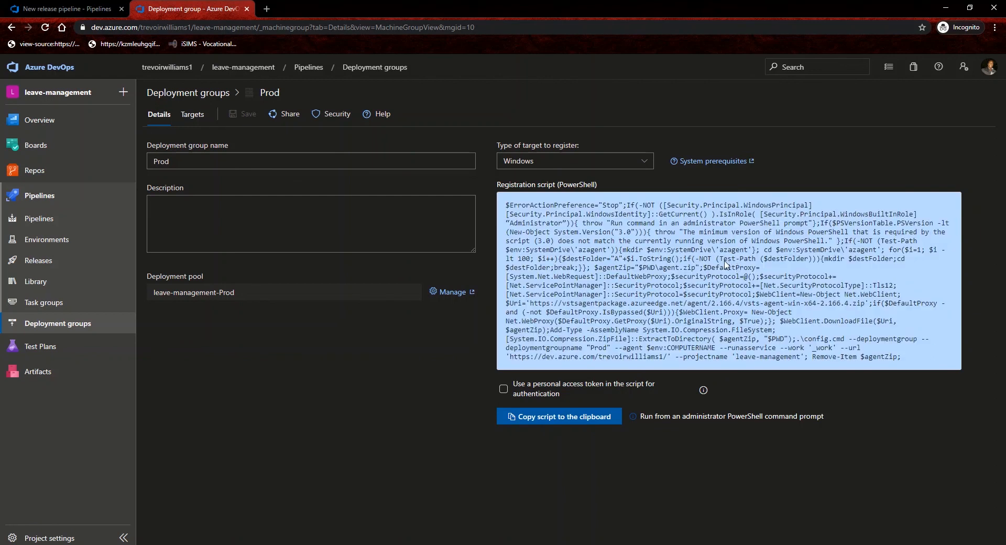
pyautogui.tripleClick(705, 286)
pyautogui.click(705, 285)
# Include a personal access token in the registration script for authentication and copy the script to the clipboard.
pyautogui.click(504, 389)
pyautogui.click(500, 419)
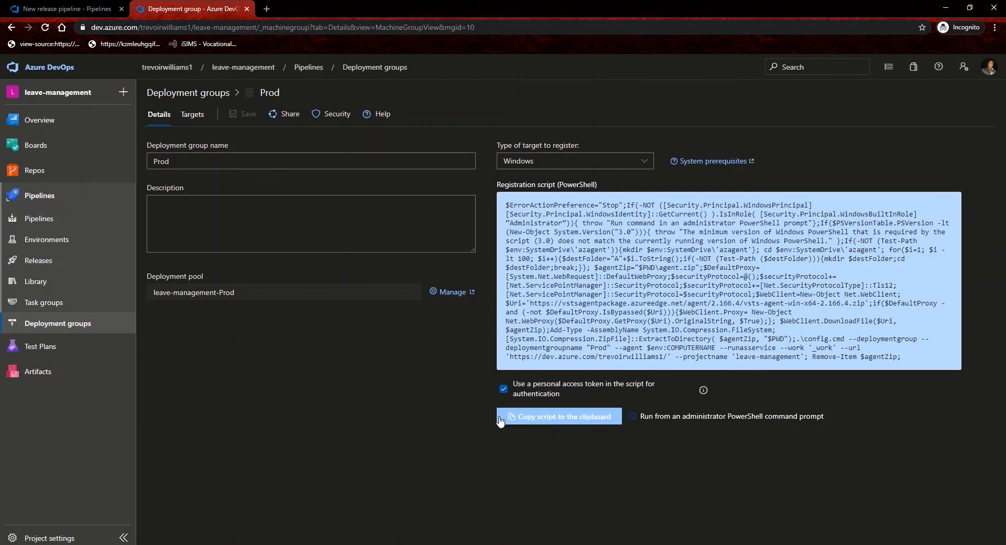
pyautogui.click(559, 425)
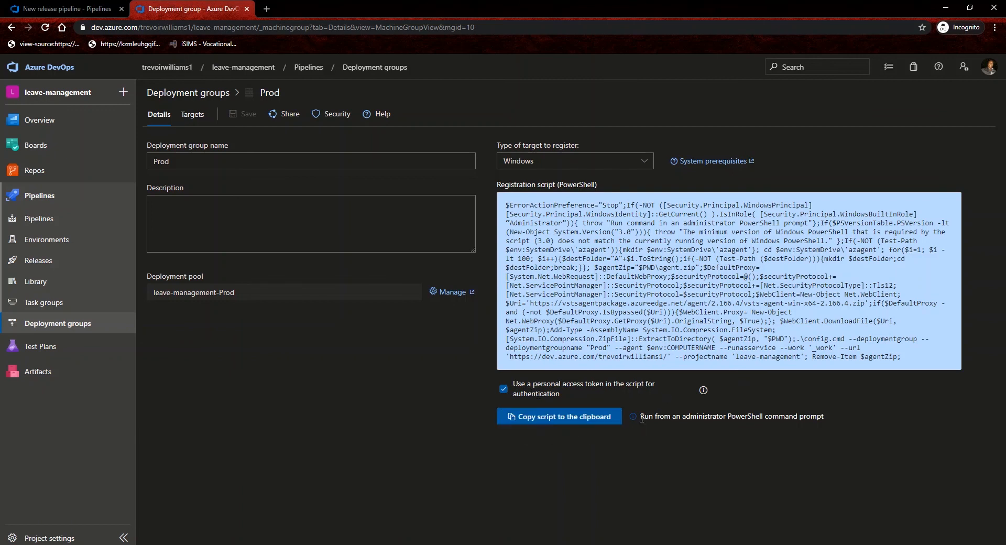
pyautogui.moveTo(640, 417); pyautogui.dragTo(809, 417)
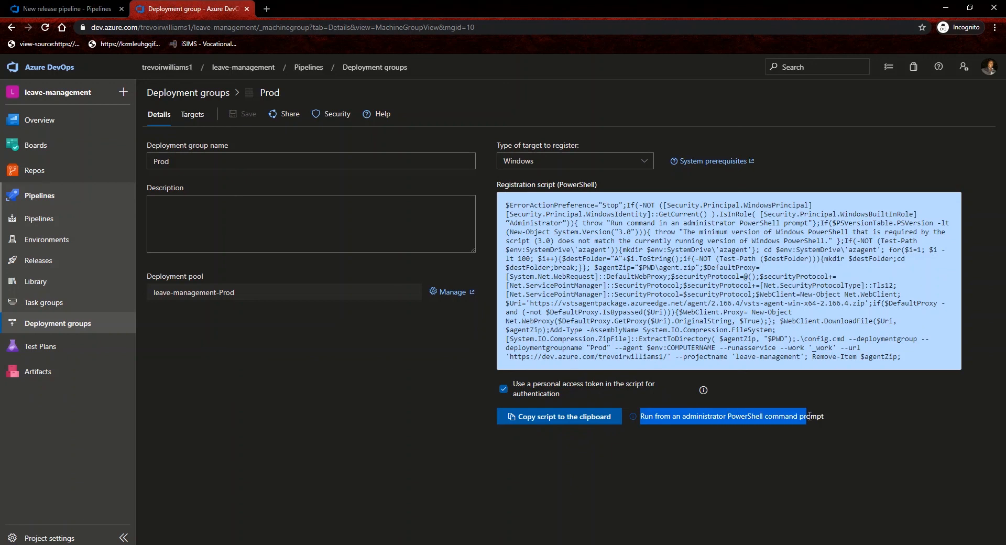
pyautogui.click(831, 418)
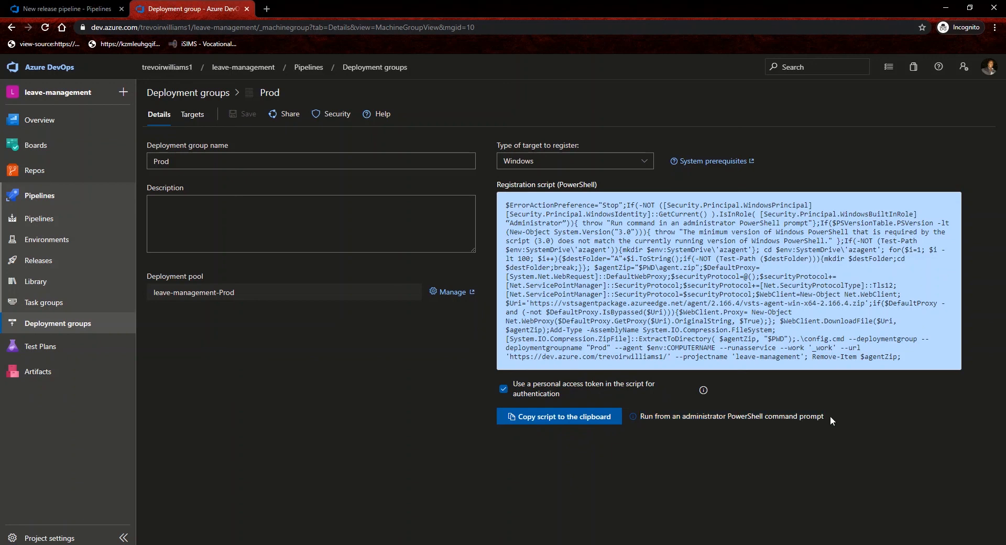
pyautogui.click(544, 421)
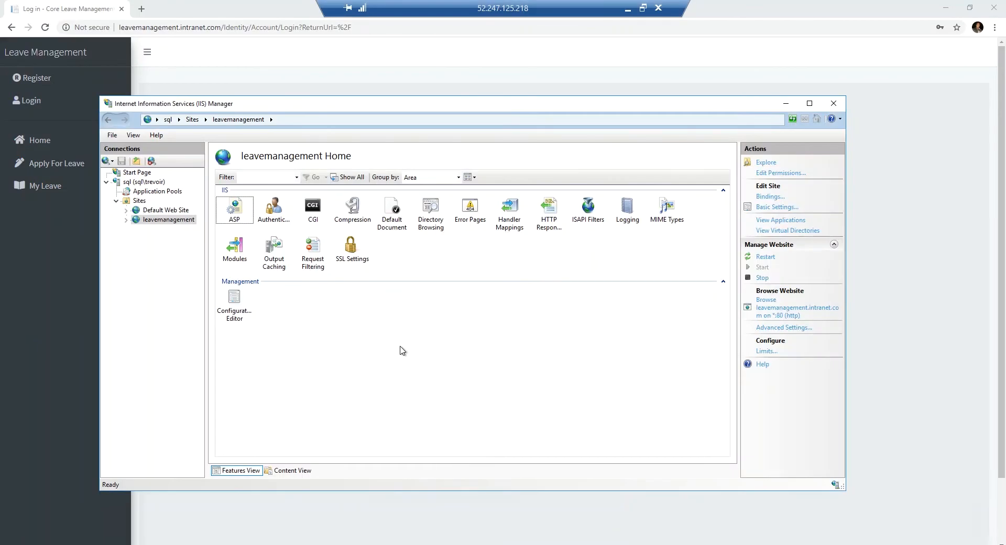
# Switch to the remote server and launch Windows PowerShell as administrator.
pyautogui.click(13, 544)
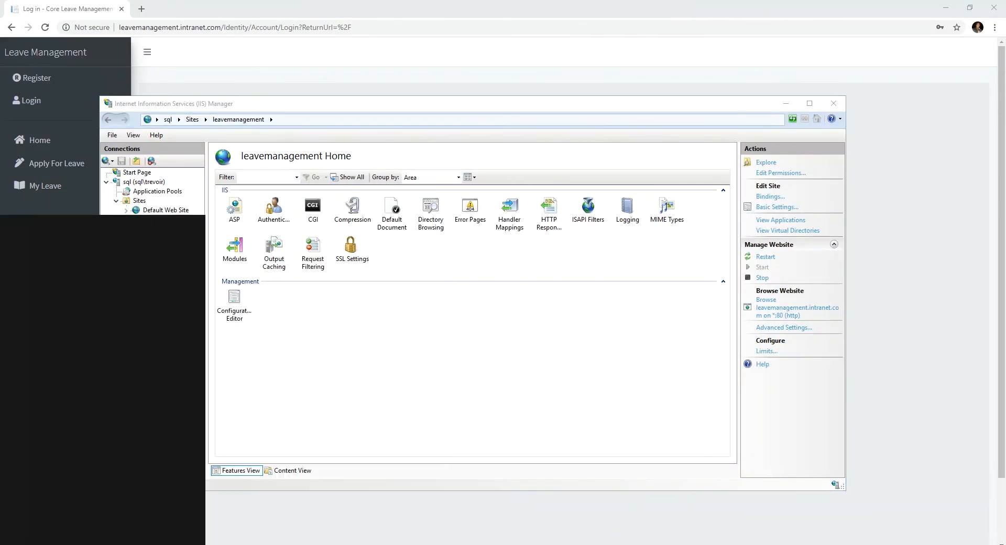
pyautogui.write('po')
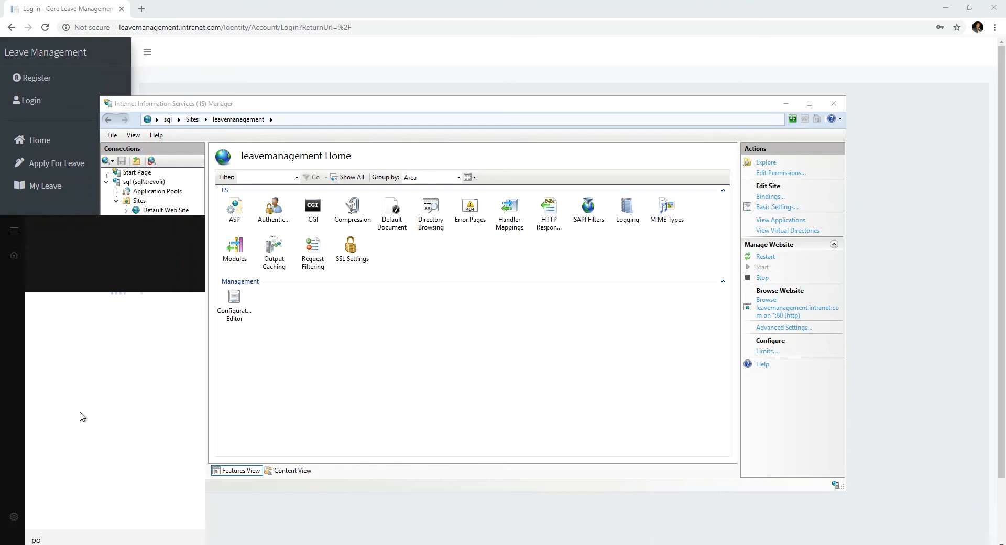
pyautogui.write('wre')
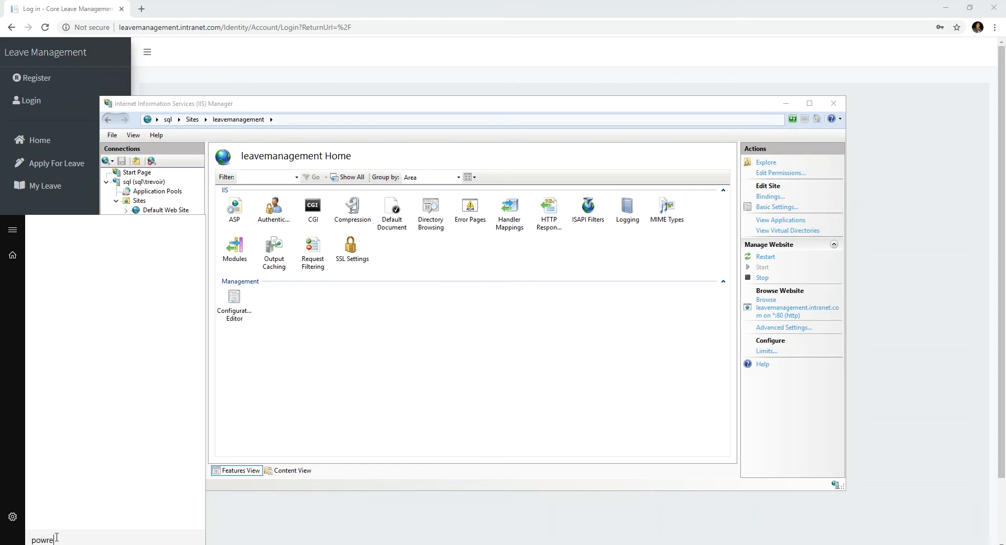
pyautogui.press('BackSpace')
pyautogui.press('BackSpace')
pyautogui.write('er')
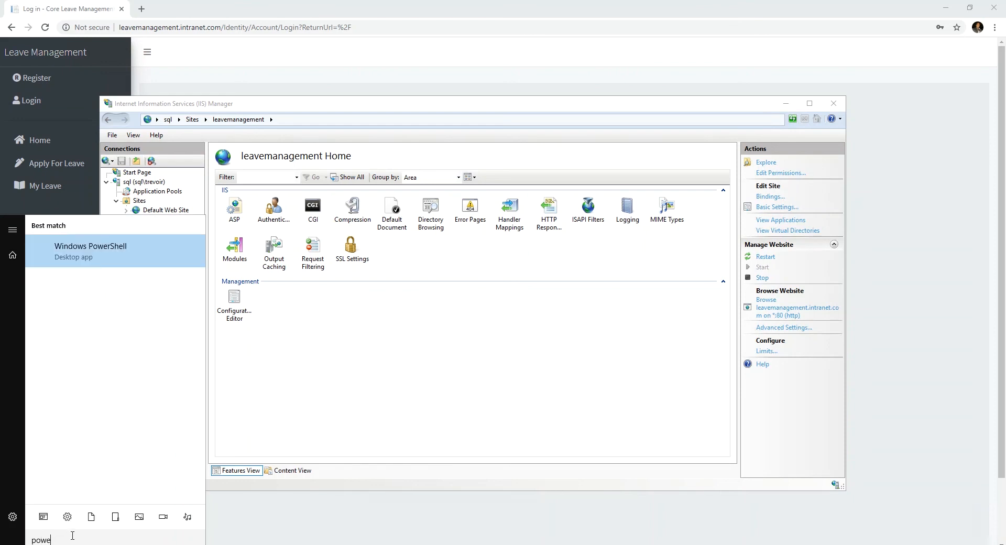
pyautogui.rightClick(95, 255)
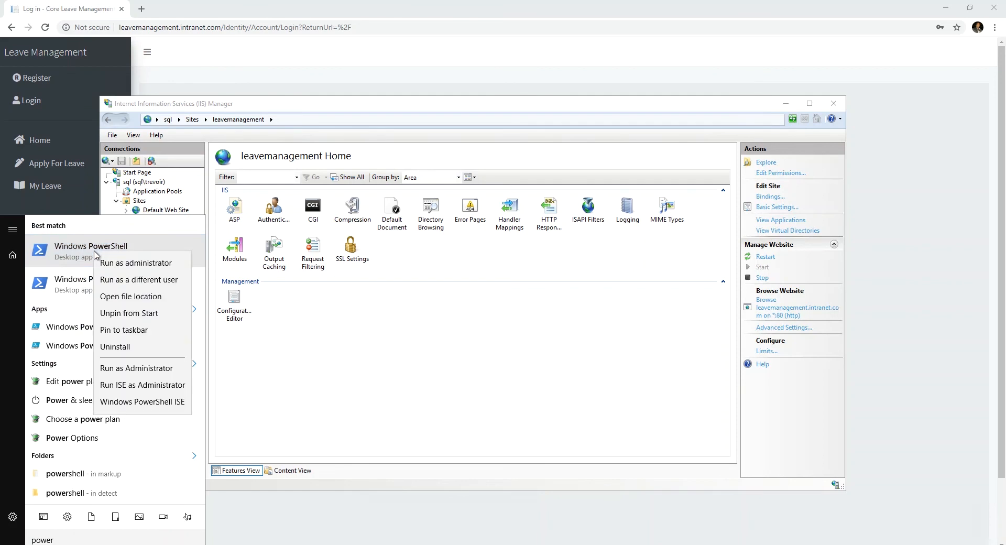
pyautogui.click(118, 264)
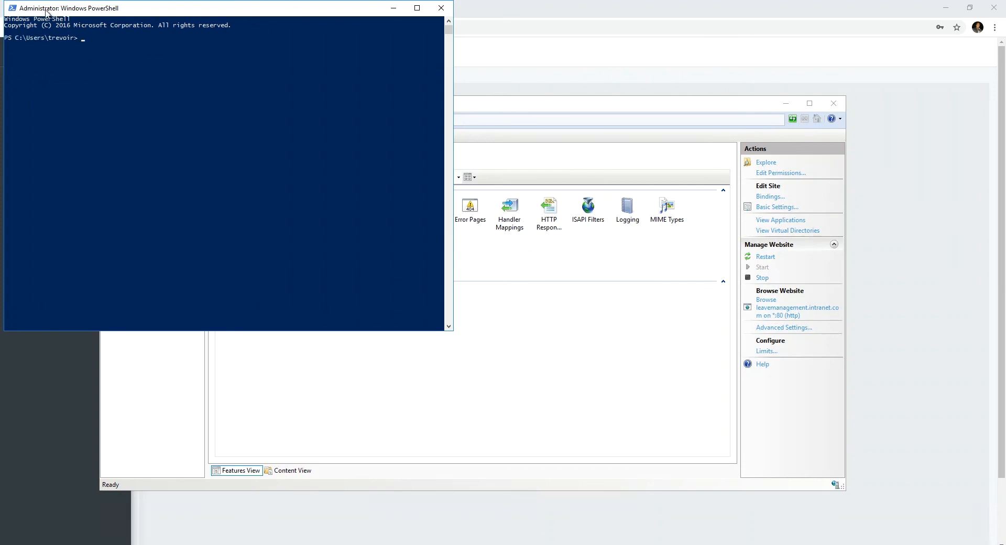
# Run the copied registration script with its personal access token and check the agent directories it creates.
pyautogui.hotkey('ctrl', 'v')
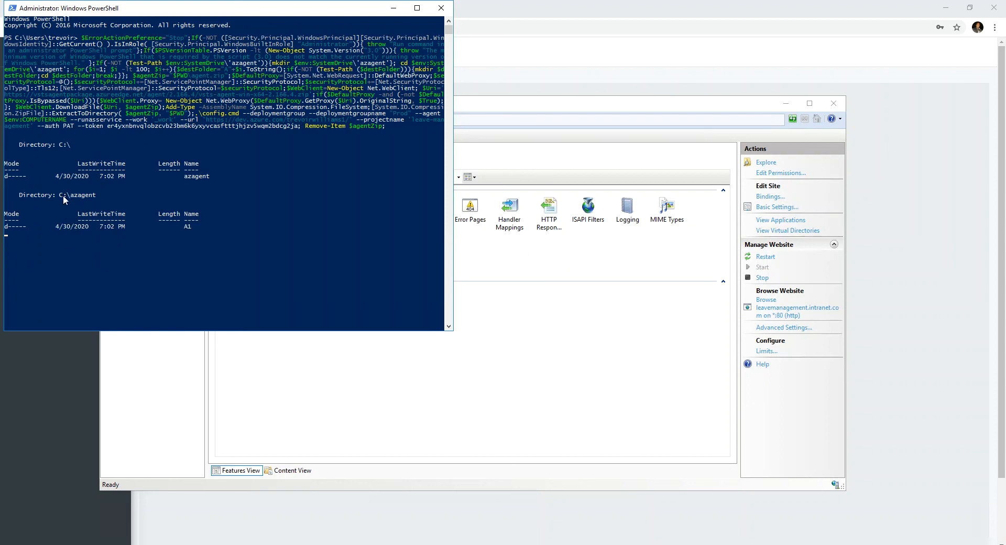
pyautogui.moveTo(18, 144); pyautogui.dragTo(90, 146)
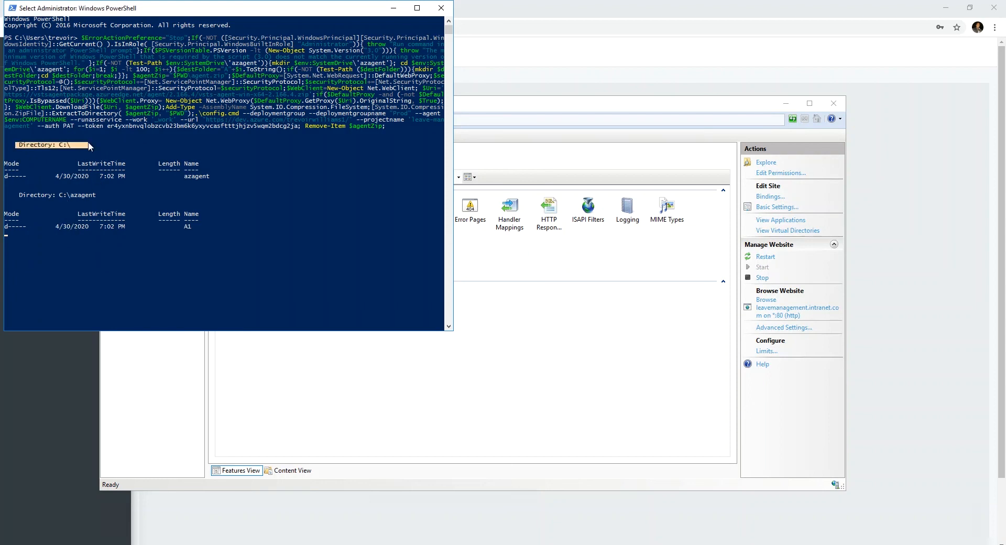
pyautogui.moveTo(17, 195); pyautogui.dragTo(99, 200)
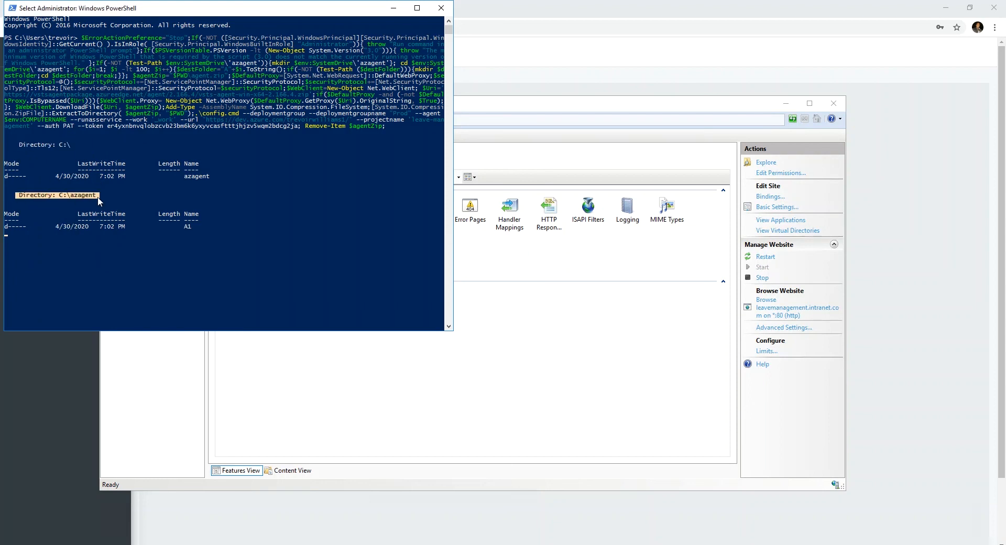
pyautogui.click(164, 189)
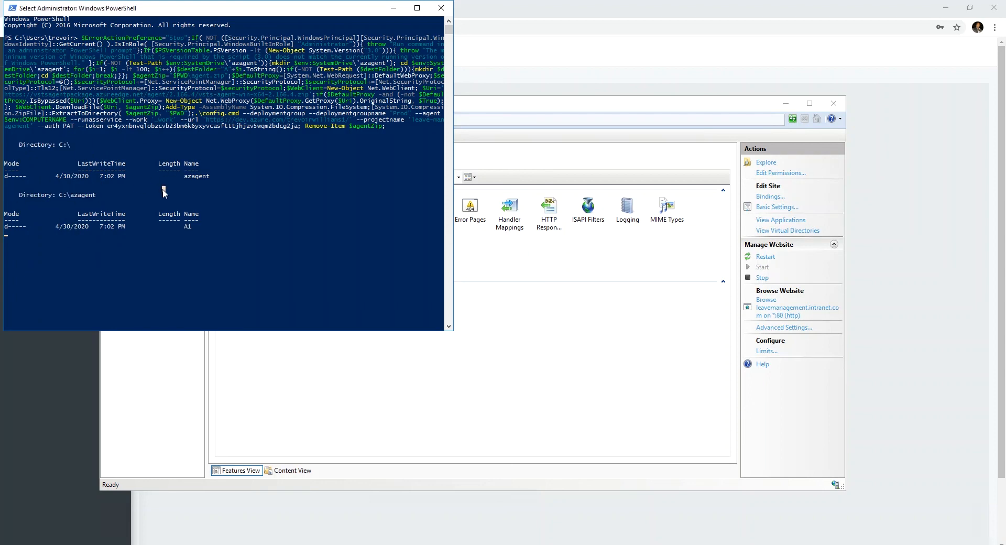
pyautogui.click(87, 252)
pyautogui.press('Escape')
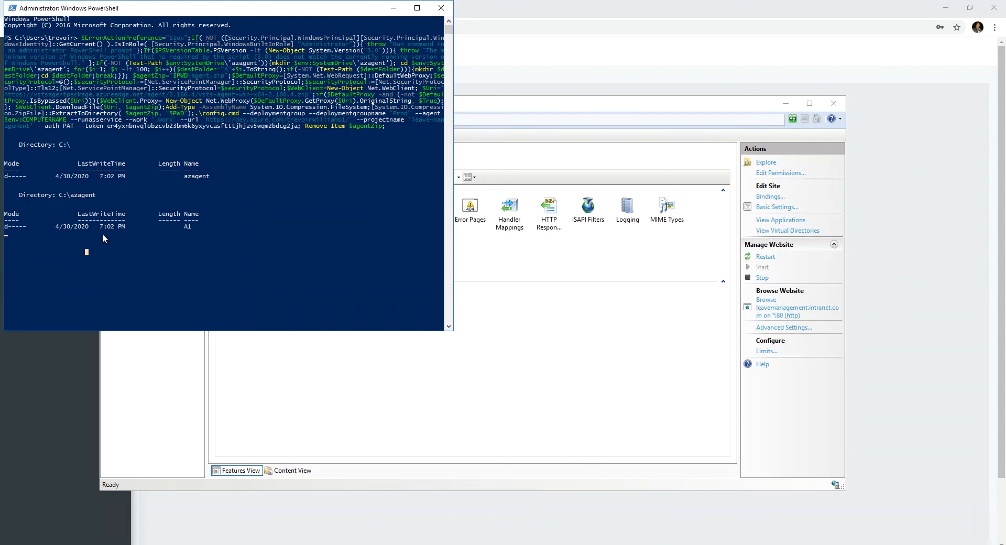
pyautogui.click(126, 196)
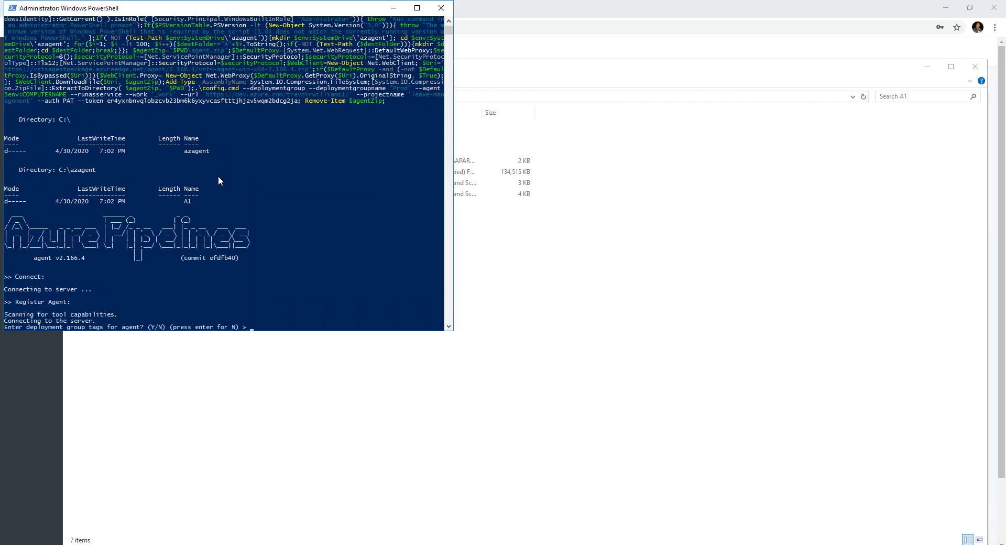
# Answer Y to adding deployment group tags for the agent and enter the tags "web,db".
pyautogui.click(219, 183)
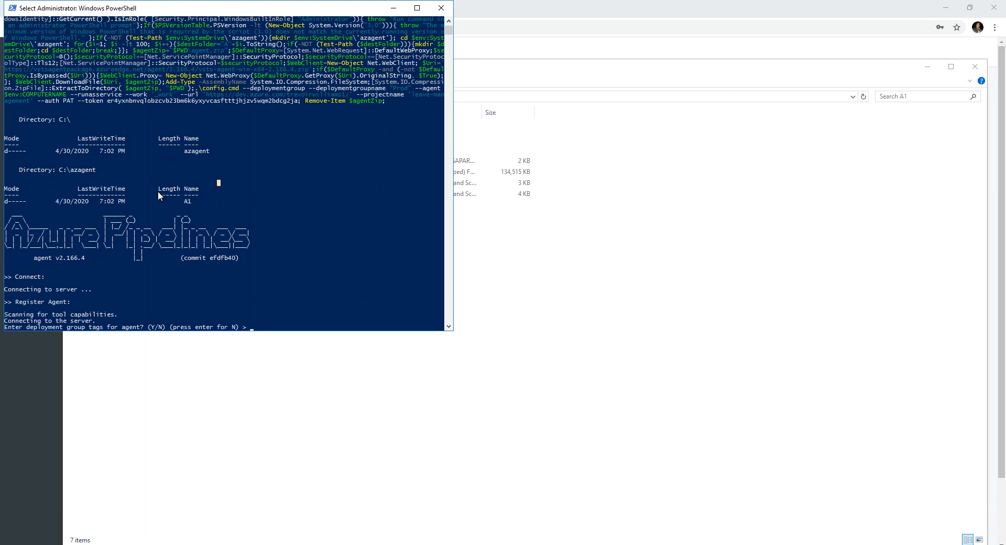
pyautogui.click(112, 270)
pyautogui.scroll(-2, 271, 266)
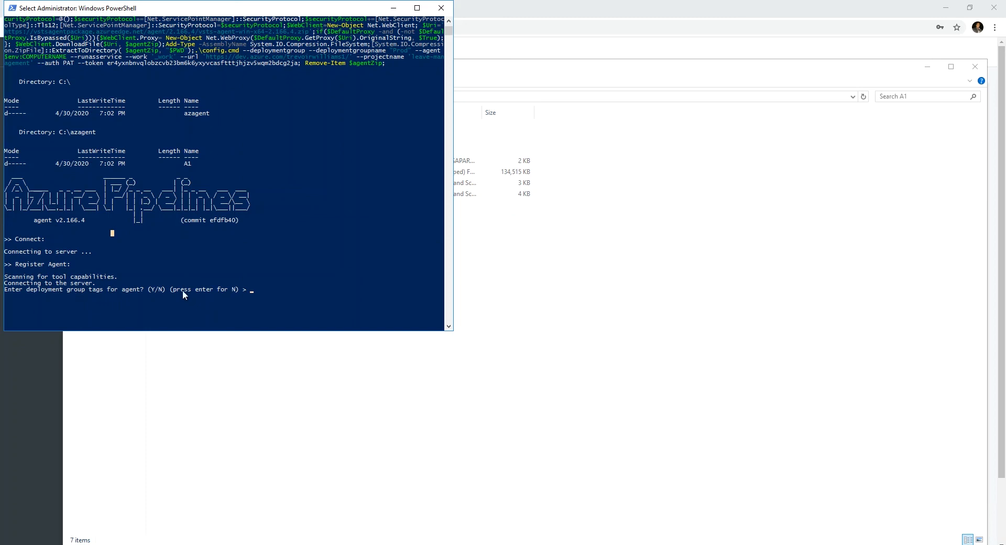
pyautogui.click(252, 289)
pyautogui.write('Y')
pyautogui.press('Return')
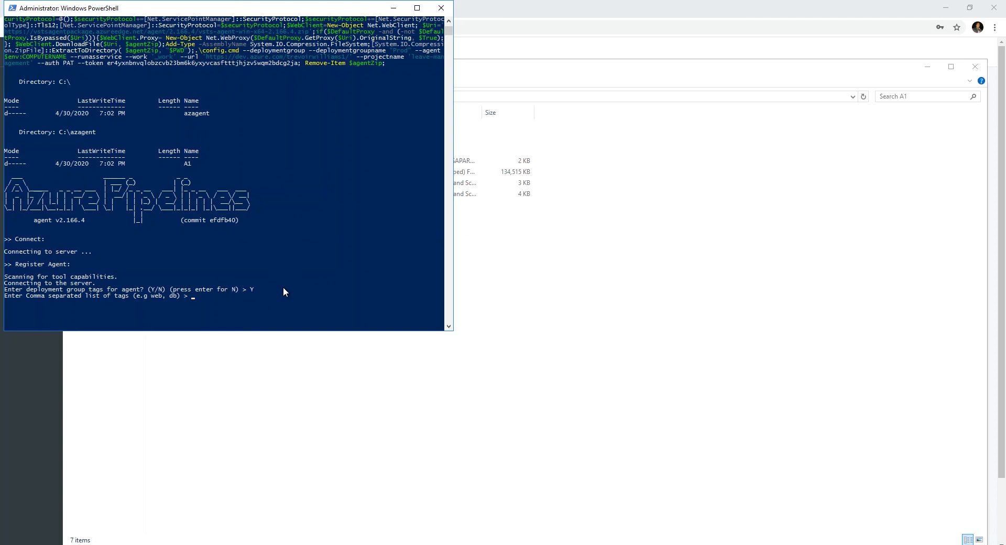
pyautogui.write('web,db')
pyautogui.press('Return')
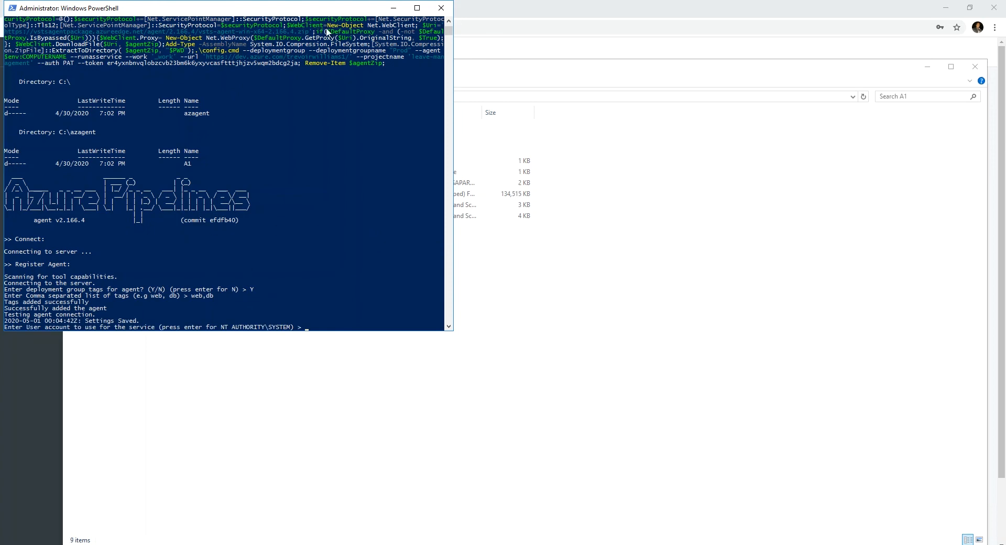
# Move the PowerShell window clear of the A1 folder listing and accept the default NT AUTHORITY\SYSTEM account for the agent service.
pyautogui.moveTo(307, 6); pyautogui.dragTo(720, 82)
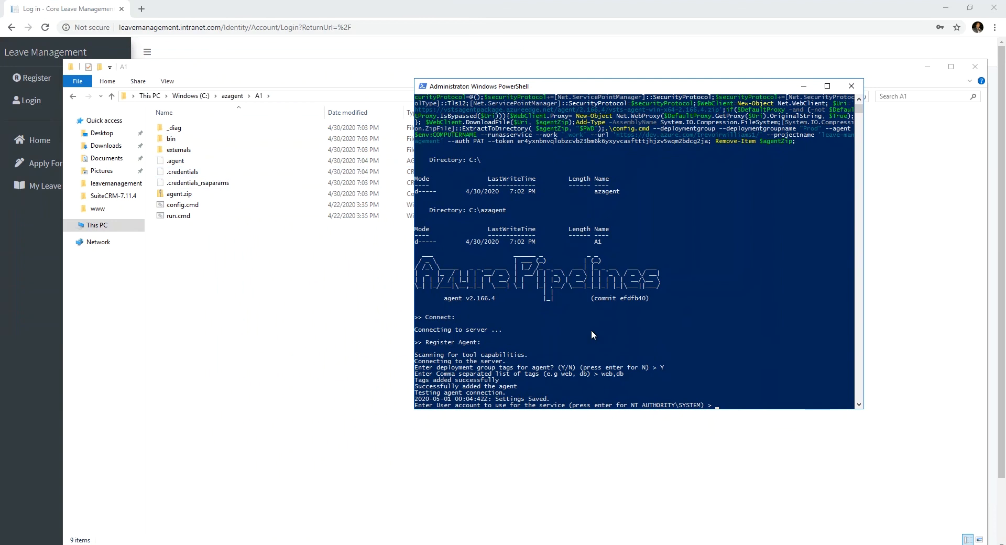
pyautogui.scroll(-5, 638, 319)
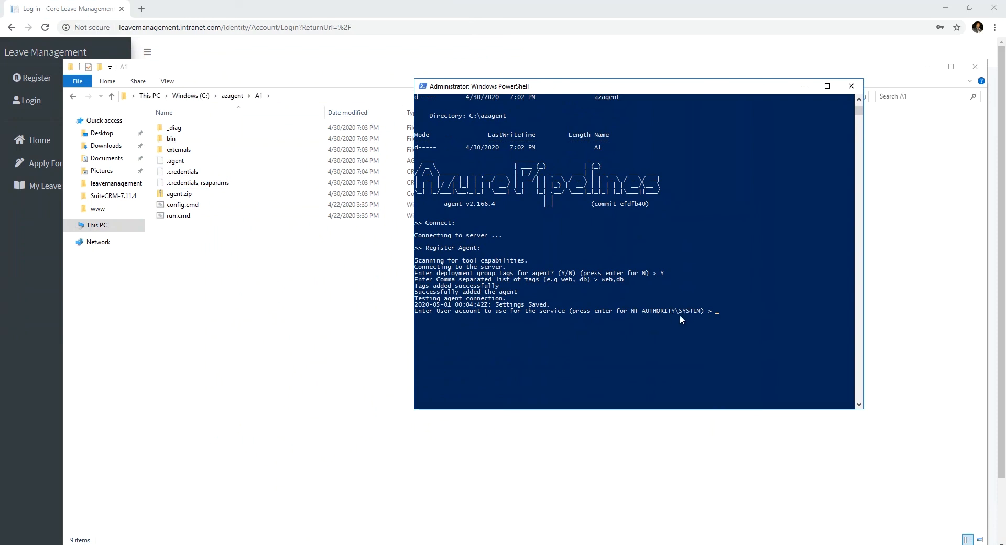
pyautogui.press('Return')
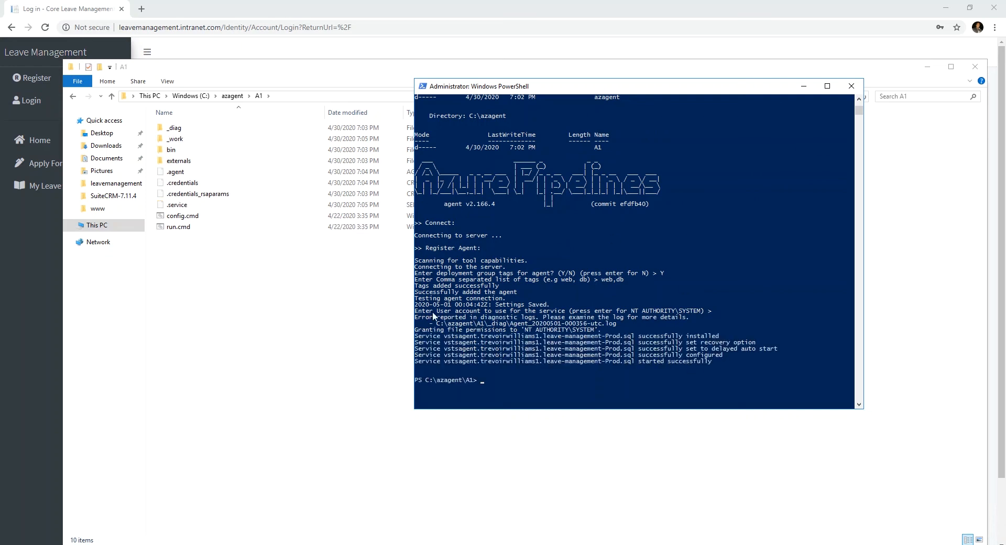
# Check the agent service setup output, then return to Azure DevOps and view the Prod deployment group's targets.
pyautogui.moveTo(651, 349); pyautogui.dragTo(715, 359)
pyautogui.click(717, 362)
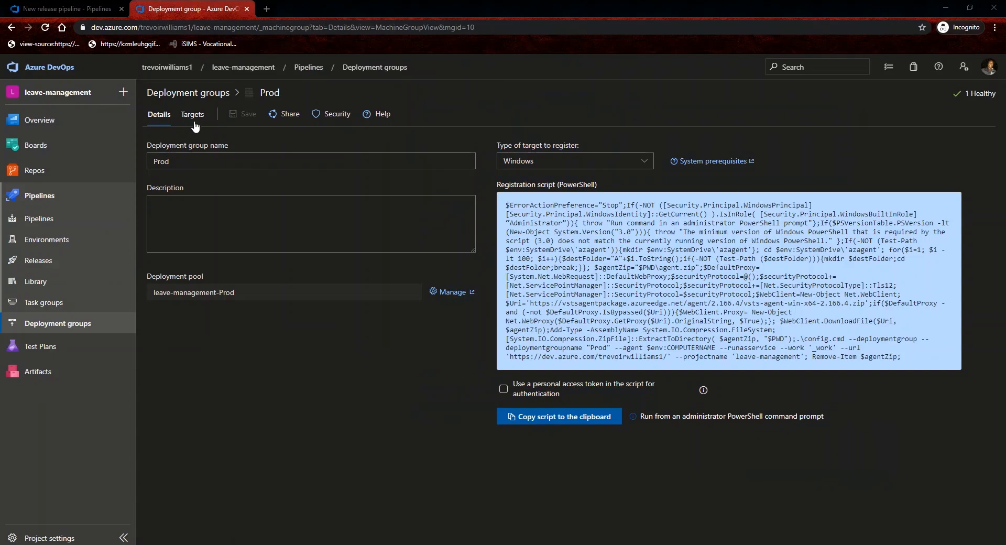
pyautogui.click(192, 118)
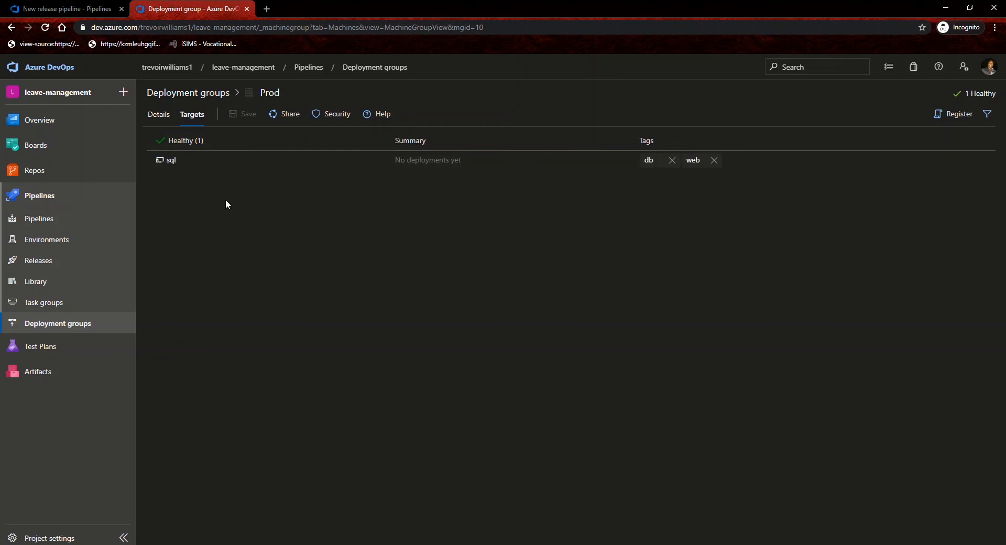
# Return to the new release pipeline and set the IIS Deployment job's deployment group to Prod.
pyautogui.click(74, 12)
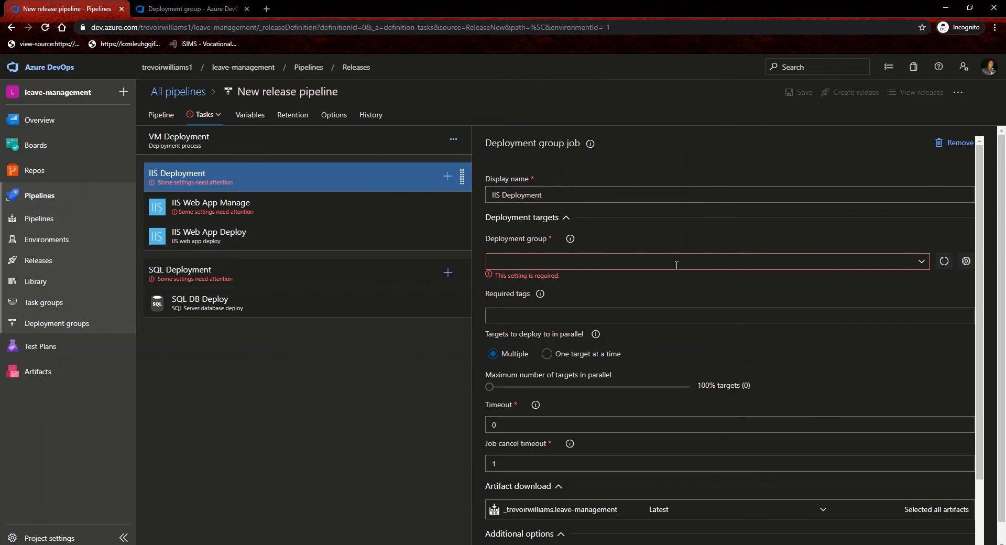
pyautogui.click(922, 262)
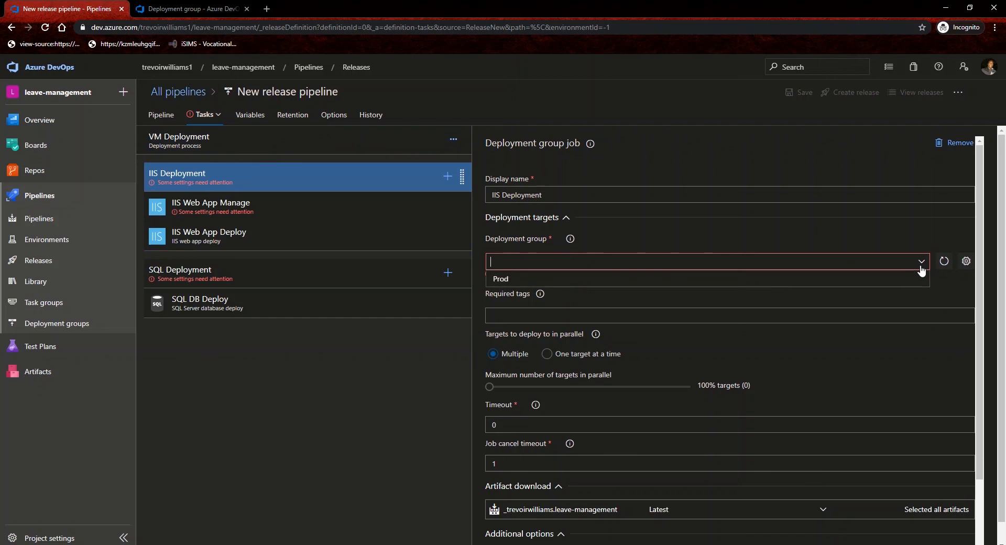
pyautogui.click(536, 279)
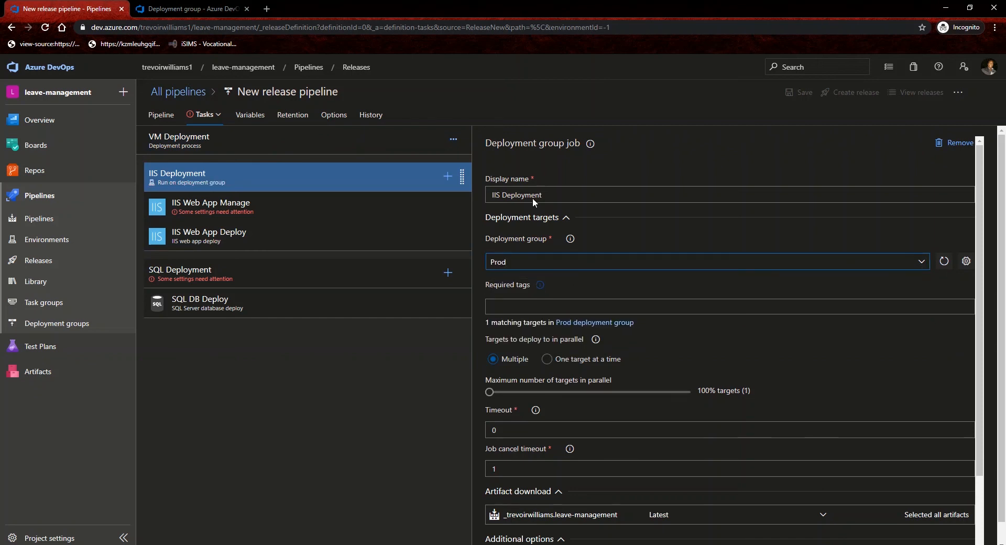
pyautogui.scroll(-2, 835, 360)
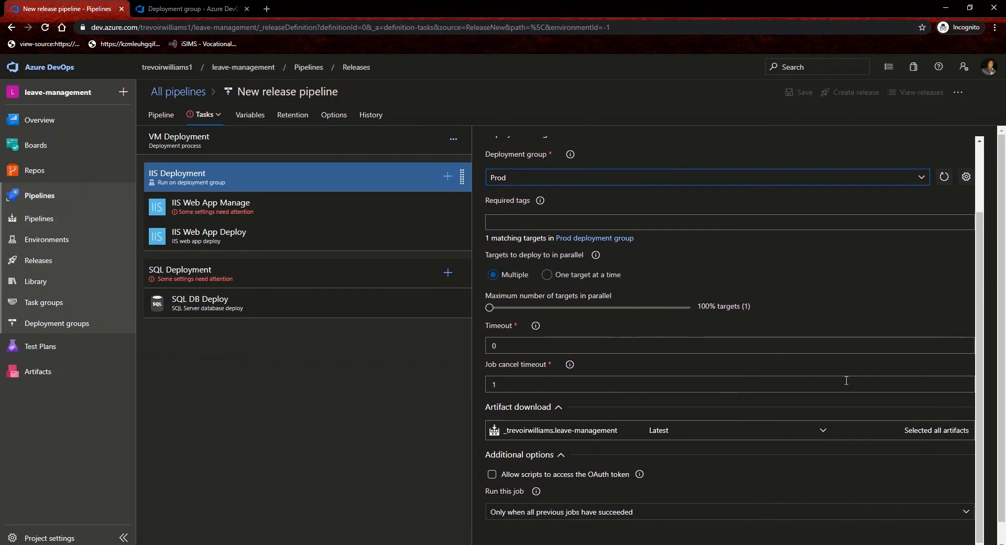
pyautogui.scroll(2, 846, 380)
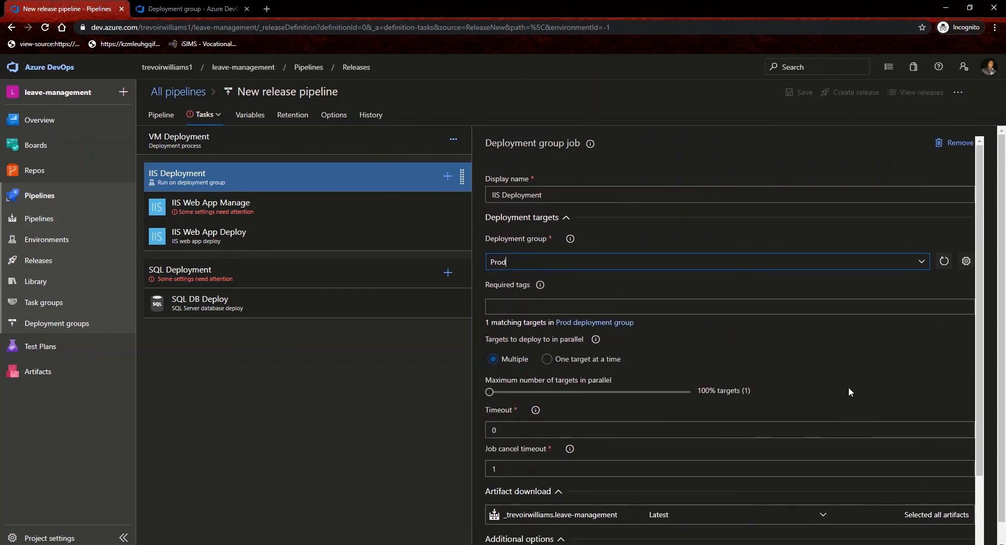
# Examine the IIS Web App Manage task's settings, switching Enable IIS on and back off.
pyautogui.click(225, 216)
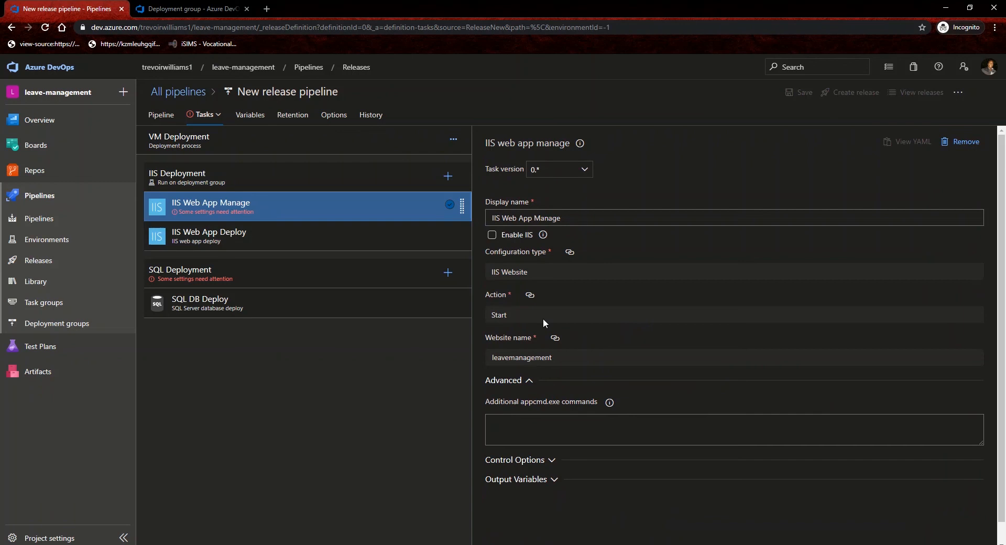
pyautogui.click(606, 218)
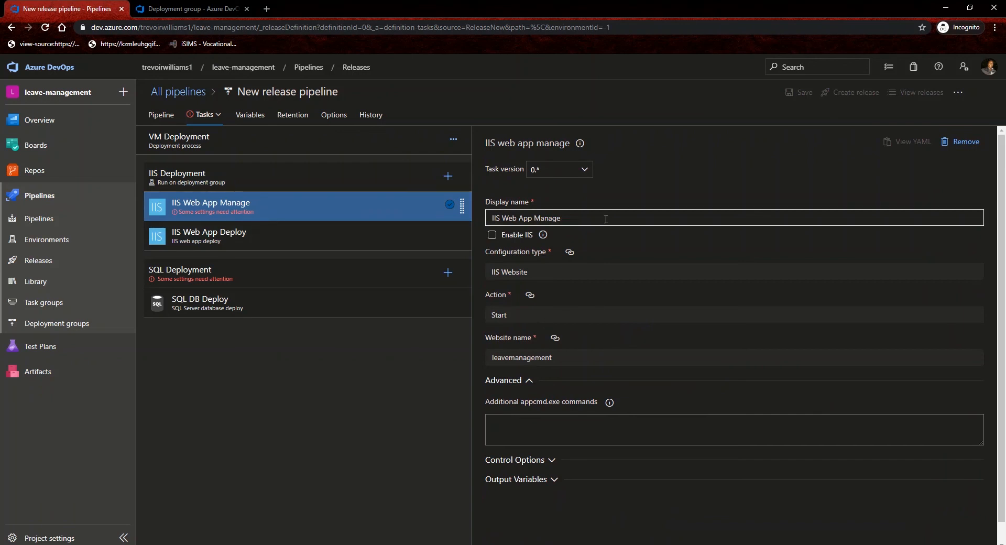
pyautogui.click(492, 236)
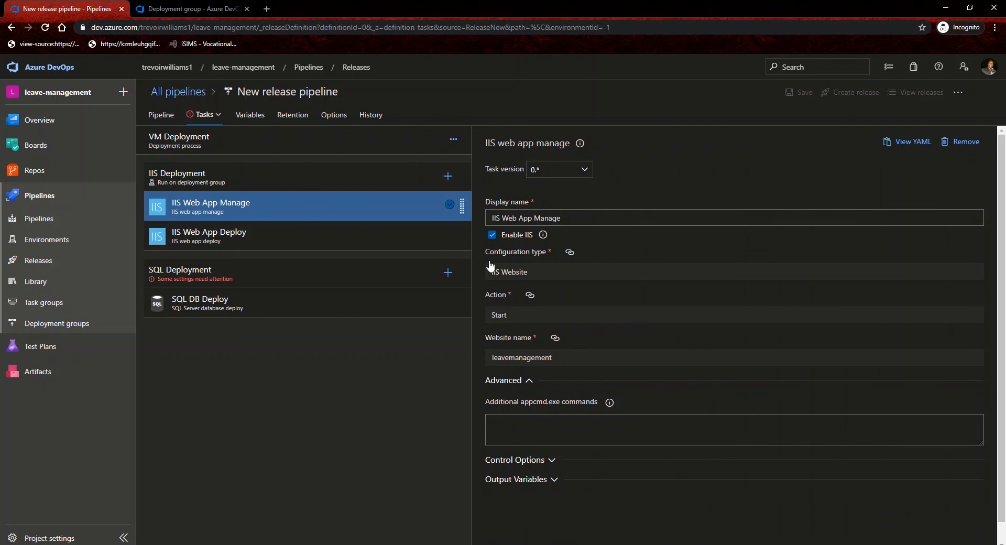
pyautogui.click(492, 236)
pyautogui.moveTo(544, 237)
# Set the SQL Deployment job's deployment group to Prod and check the job's remaining settings.
pyautogui.click(224, 277)
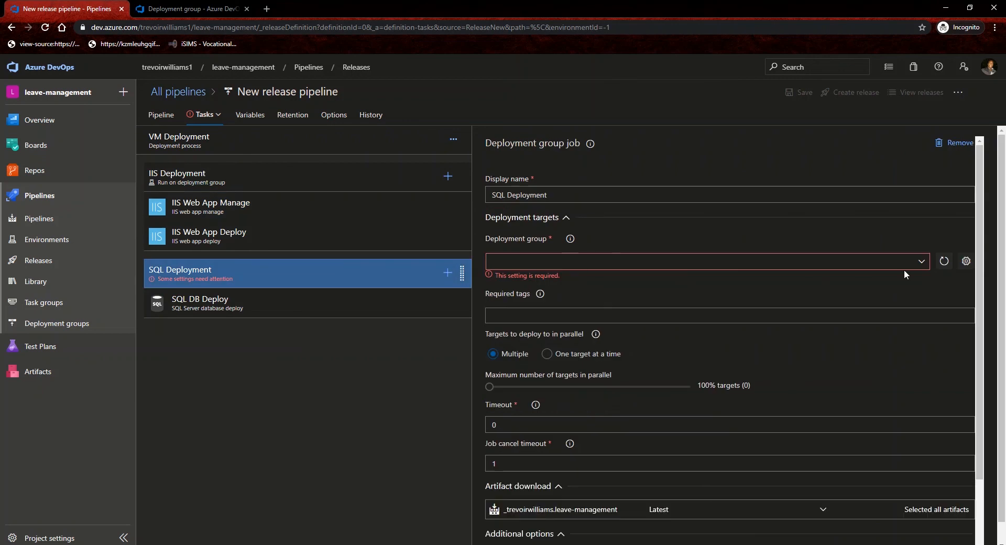
pyautogui.click(918, 266)
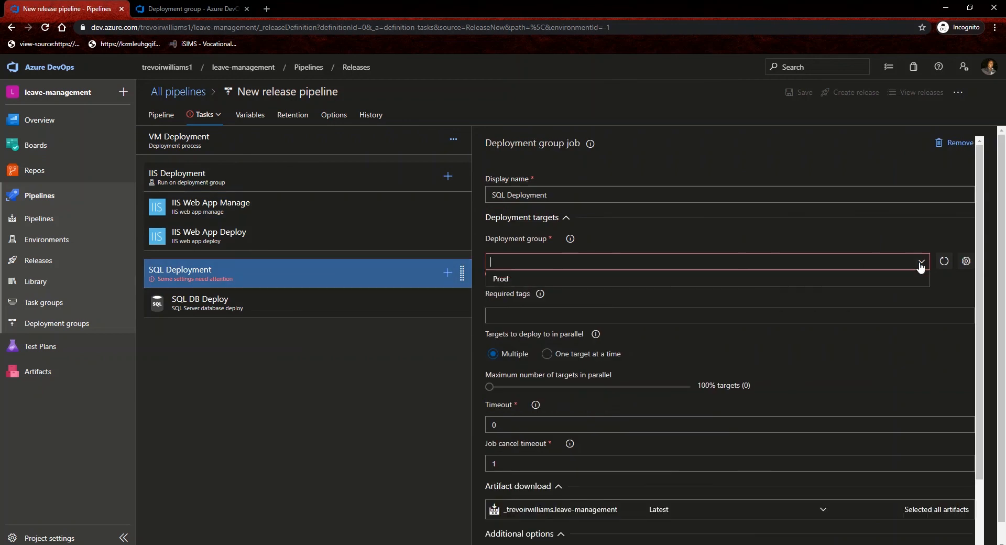
pyautogui.click(501, 279)
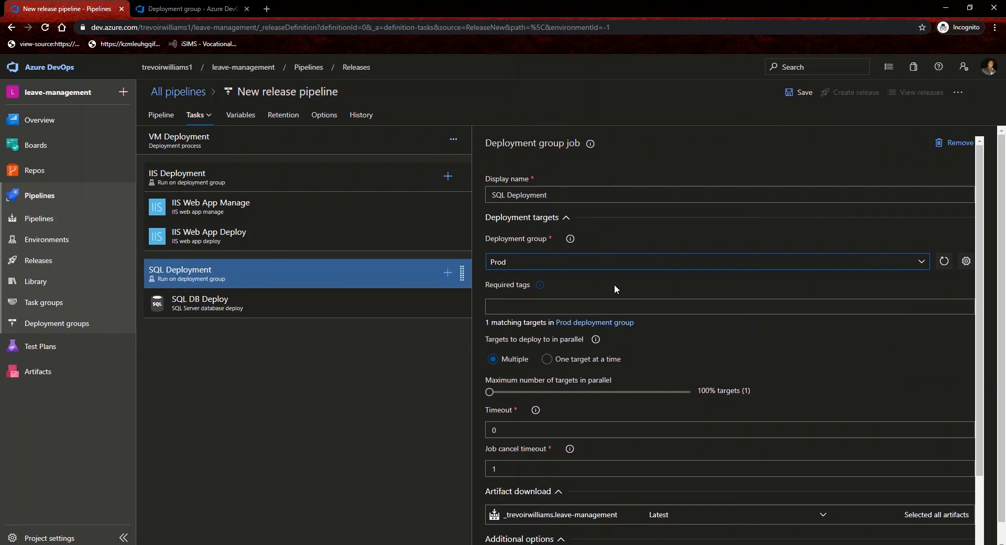
pyautogui.click(923, 265)
pyautogui.click(923, 264)
pyautogui.scroll(-2, 973, 402)
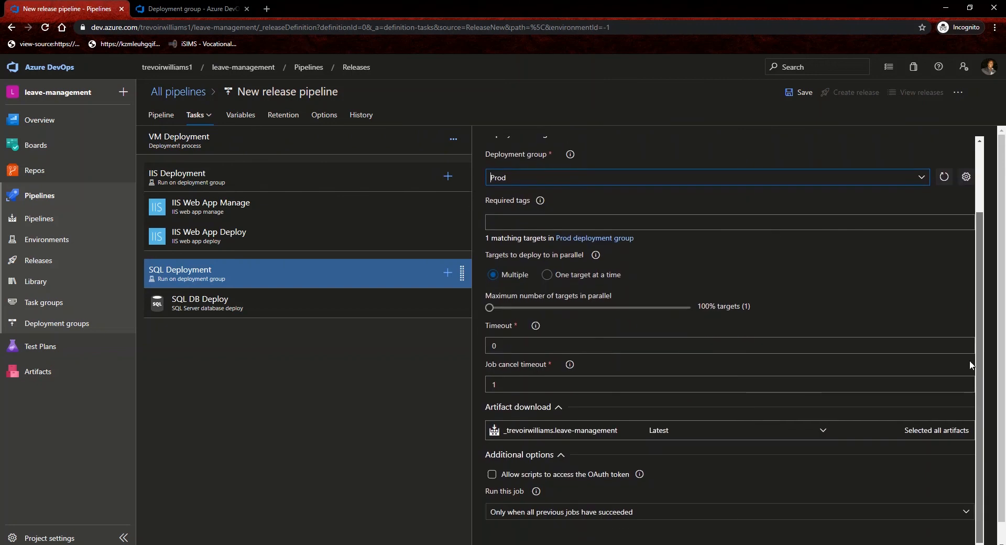
pyautogui.scroll(2, 973, 367)
# Set the SQL DB Deploy task's server name to sql\sqlexpress.
pyautogui.click(206, 304)
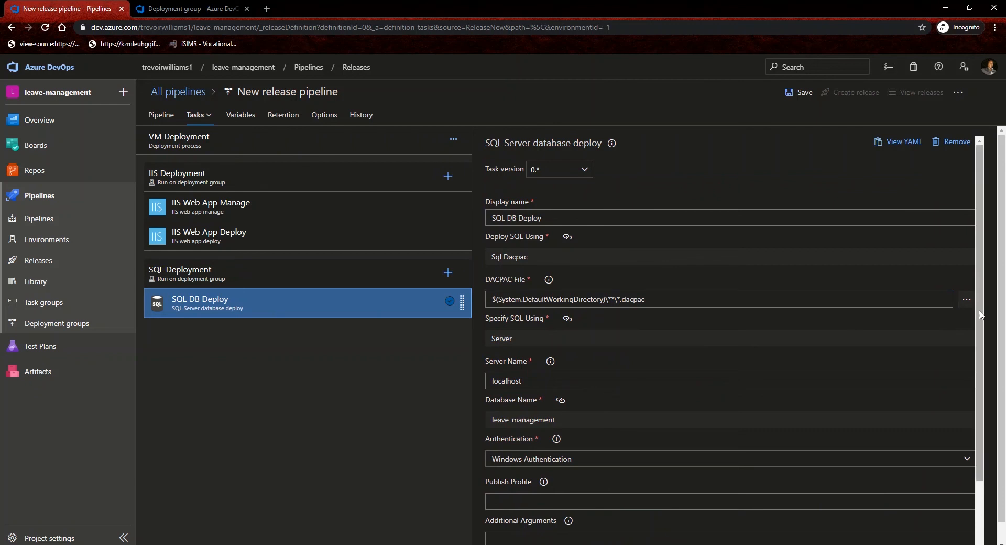
pyautogui.scroll(-2, 678, 337)
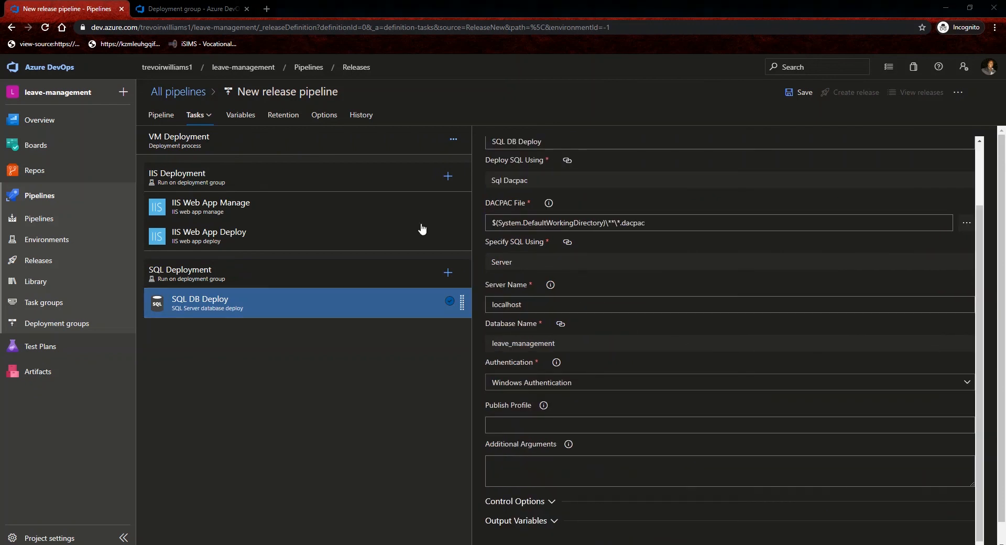
pyautogui.click(522, 304)
pyautogui.doubleClick(522, 304)
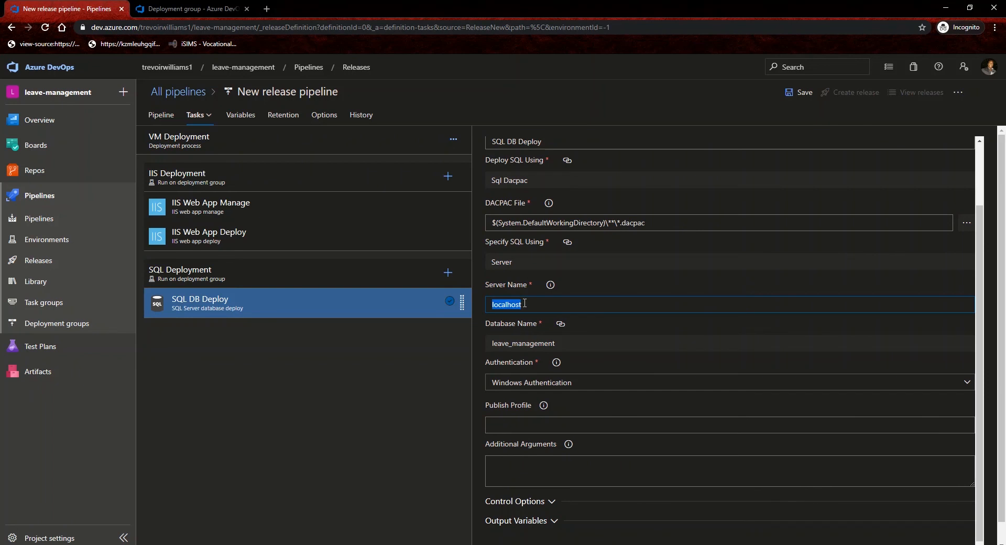
pyautogui.write('sql\\sqlexpress')
pyautogui.moveTo(559, 304); pyautogui.dragTo(489, 303)
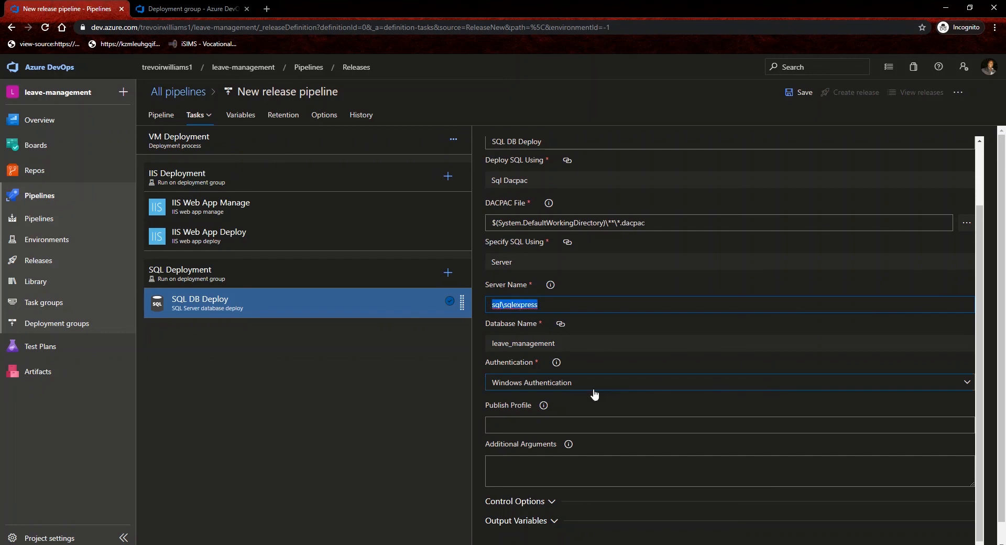
# Keep Windows Authentication for the SQL DB Deploy task and save the release pipeline in the root folder "\".
pyautogui.click(619, 384)
pyautogui.click(619, 384)
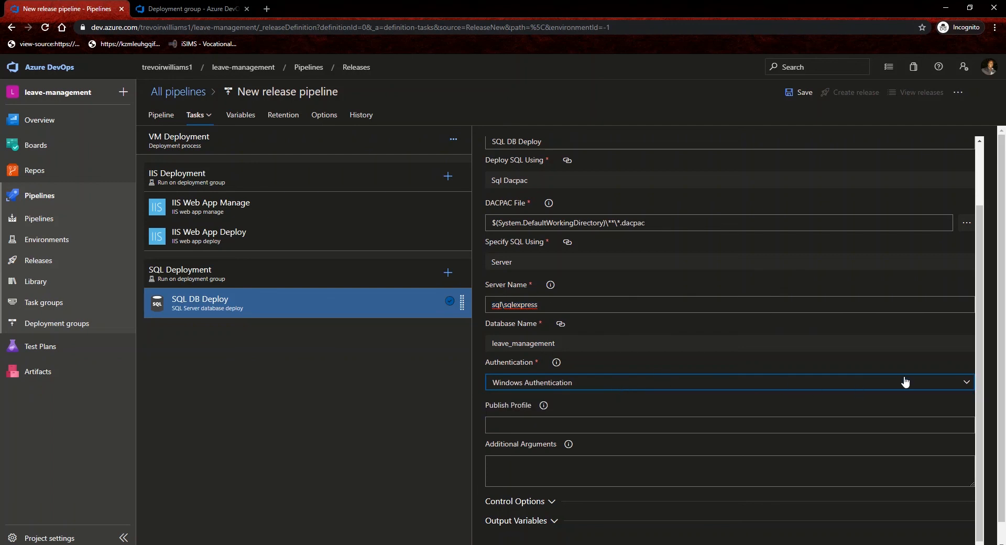
pyautogui.scroll(-1, 948, 244)
pyautogui.scroll(2, 948, 240)
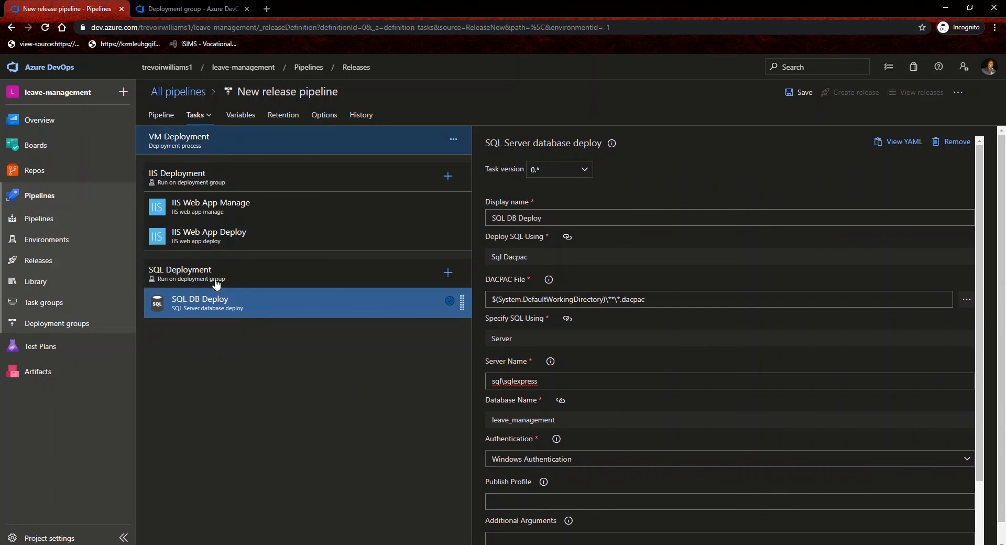
pyautogui.click(796, 97)
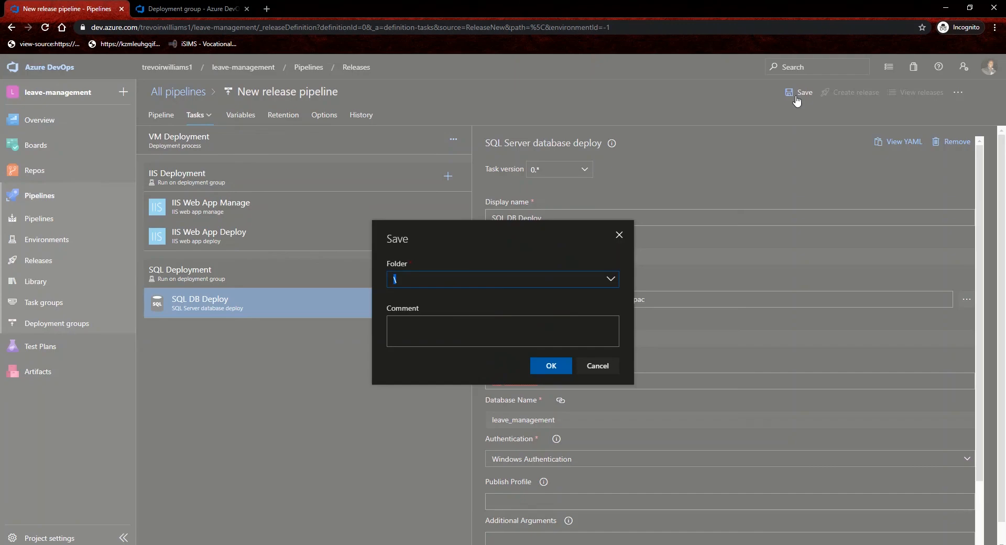
pyautogui.click(551, 365)
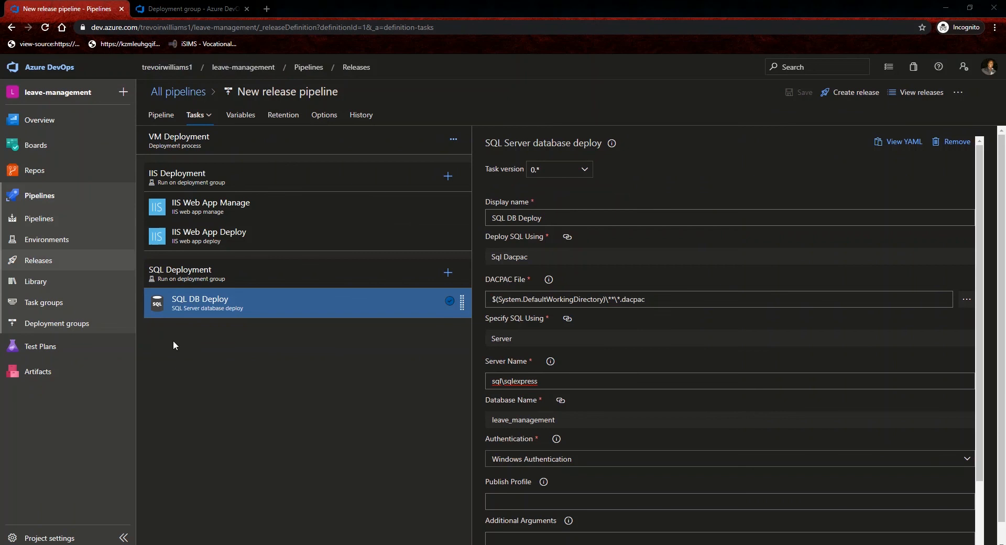
# Switch to the remote server to examine the files in C:\inetpub\wwwroot\leavemanagement, then return to Azure DevOps.
pyautogui.click(235, 376)
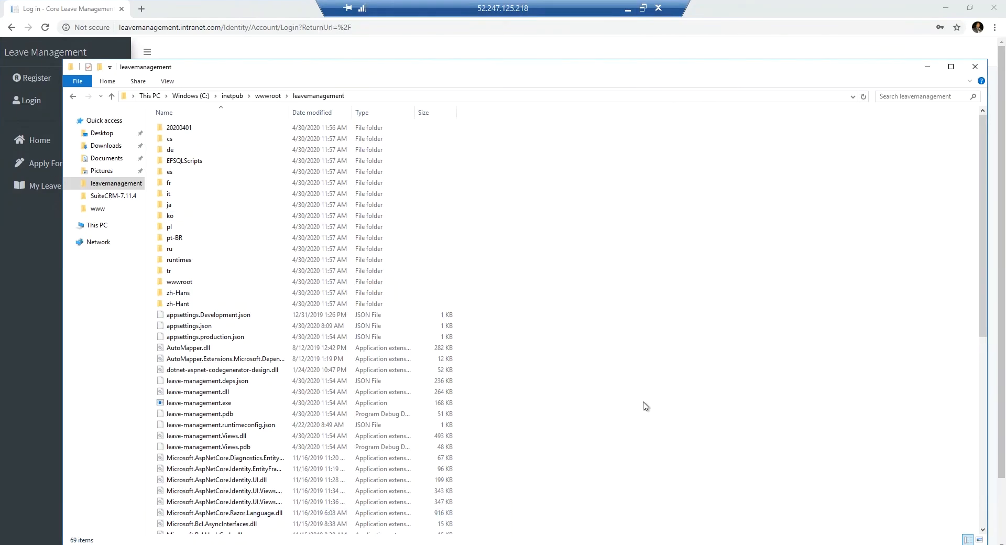
pyautogui.scroll(-9, 647, 414)
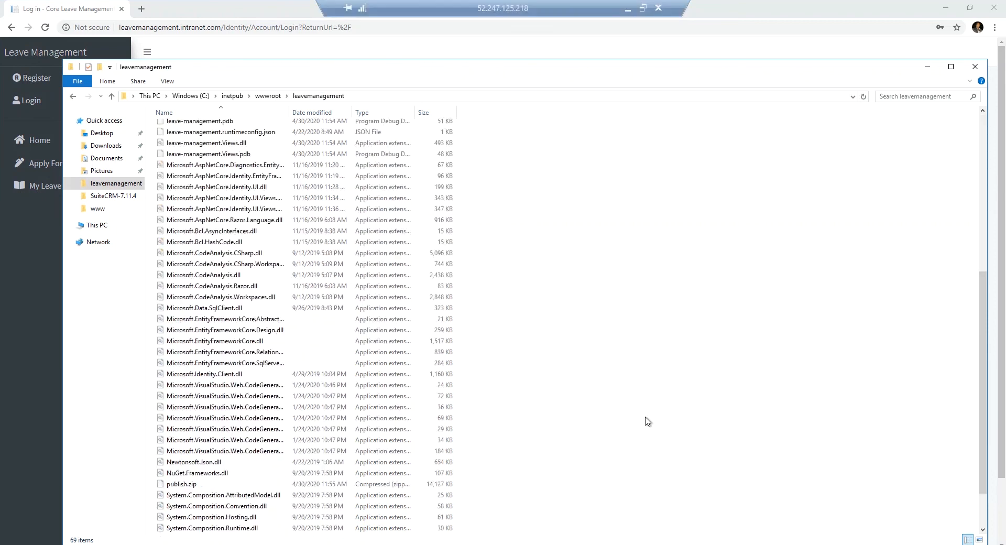
pyautogui.scroll(9, 647, 421)
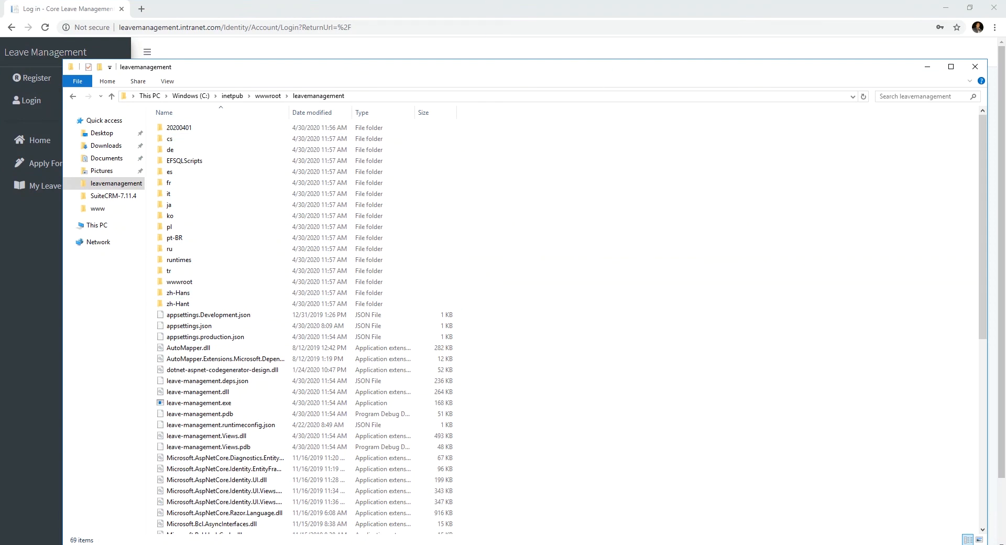
pyautogui.click(524, 2)
pyautogui.click(626, 9)
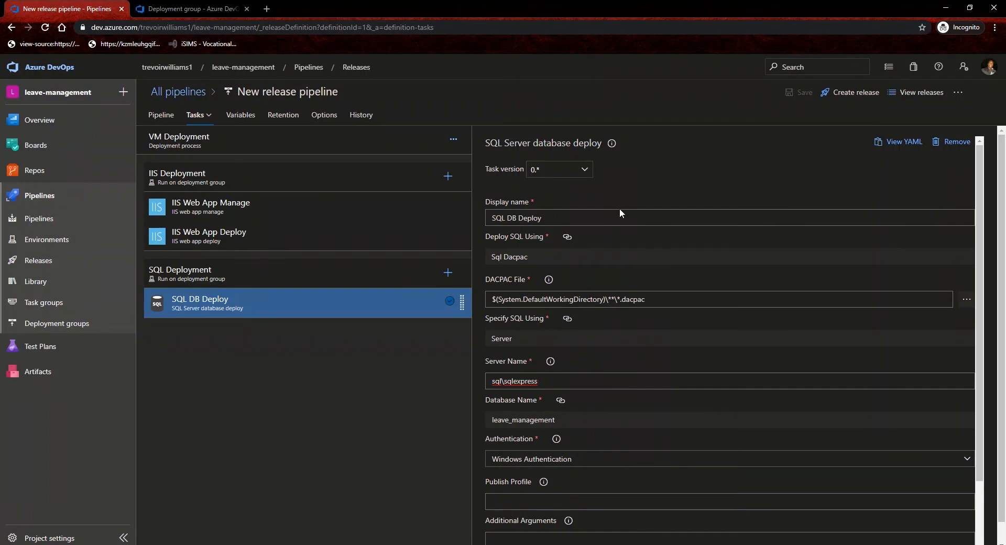
# Create a release from artifact version 20200430.1 with the VM Deployment stage changed to a manual trigger.
pyautogui.click(857, 96)
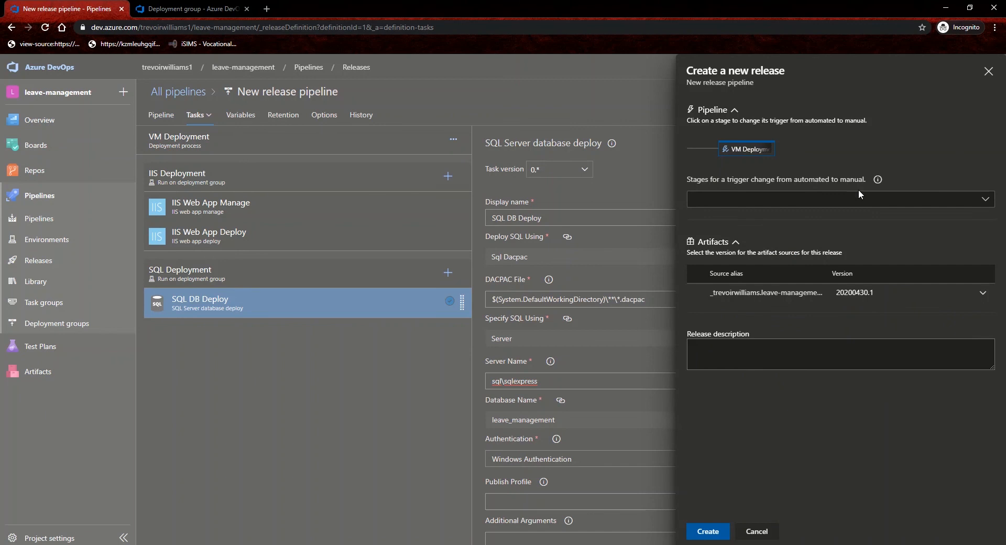
pyautogui.click(867, 202)
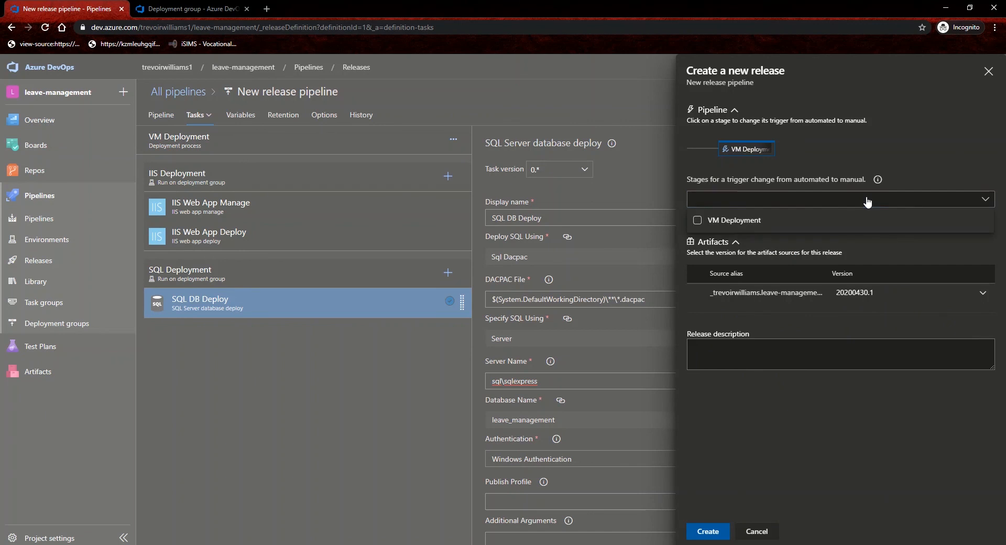
pyautogui.click(698, 221)
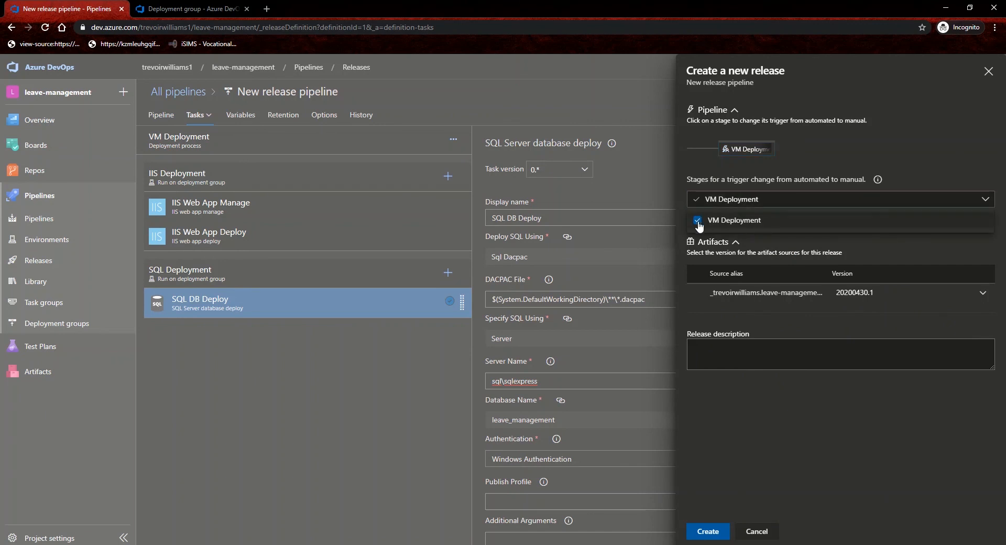
pyautogui.click(970, 162)
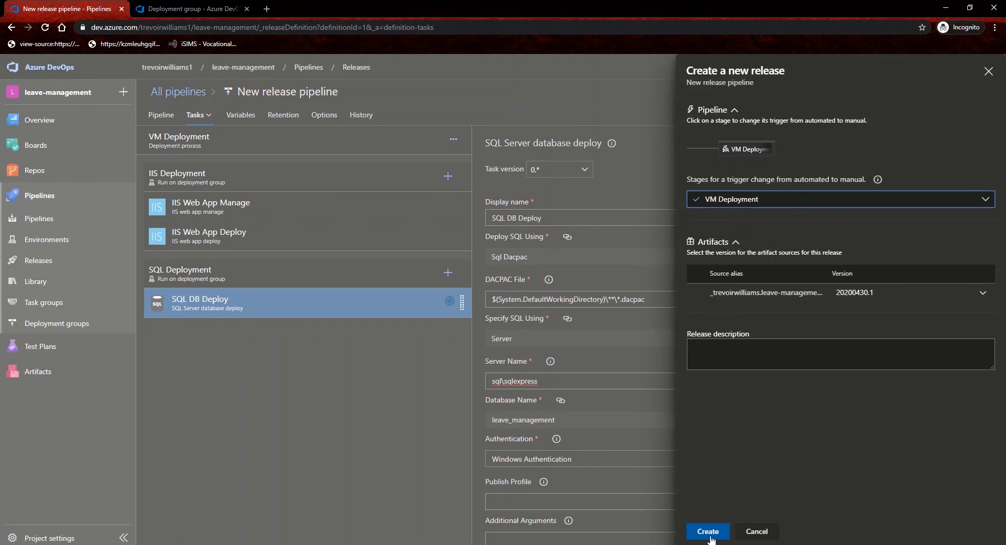
pyautogui.click(720, 354)
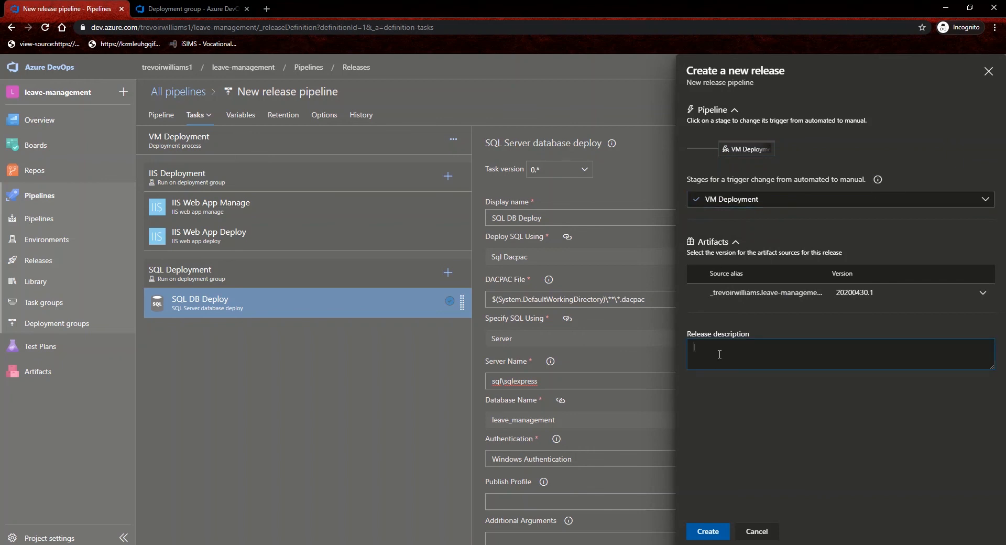
pyautogui.click(716, 533)
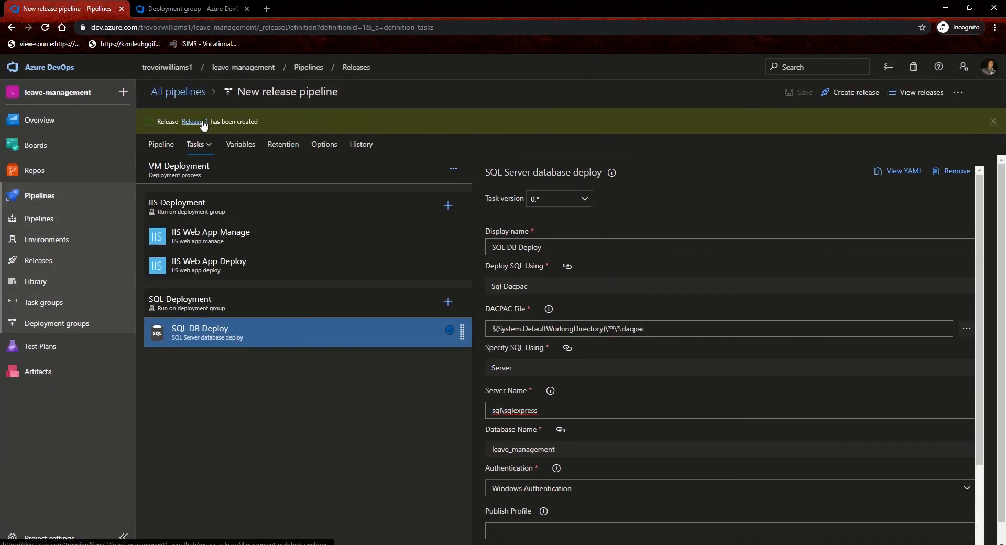
# Open Release-1, dismiss the release summary introduction and deploy the release to the VM Deployment stage.
pyautogui.click(202, 122)
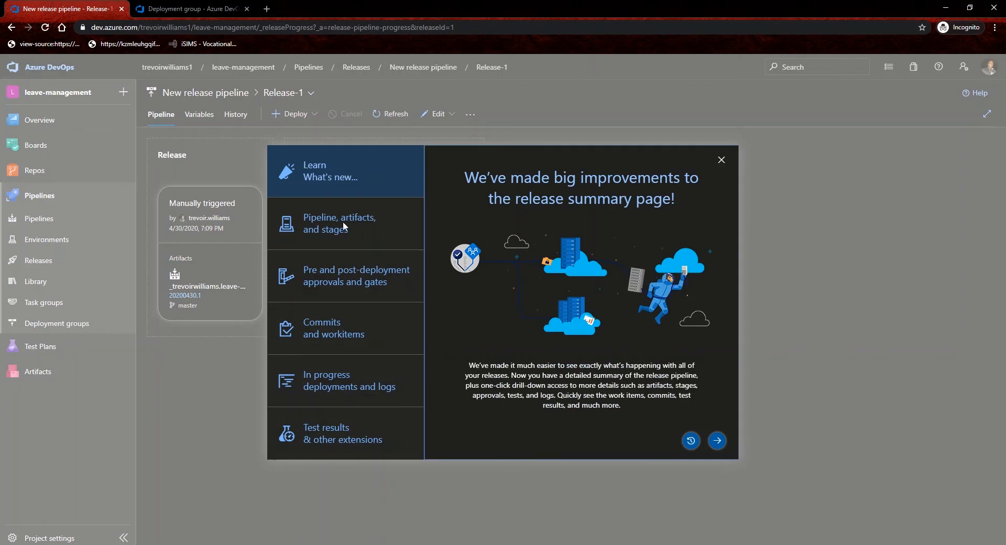
pyautogui.click(721, 161)
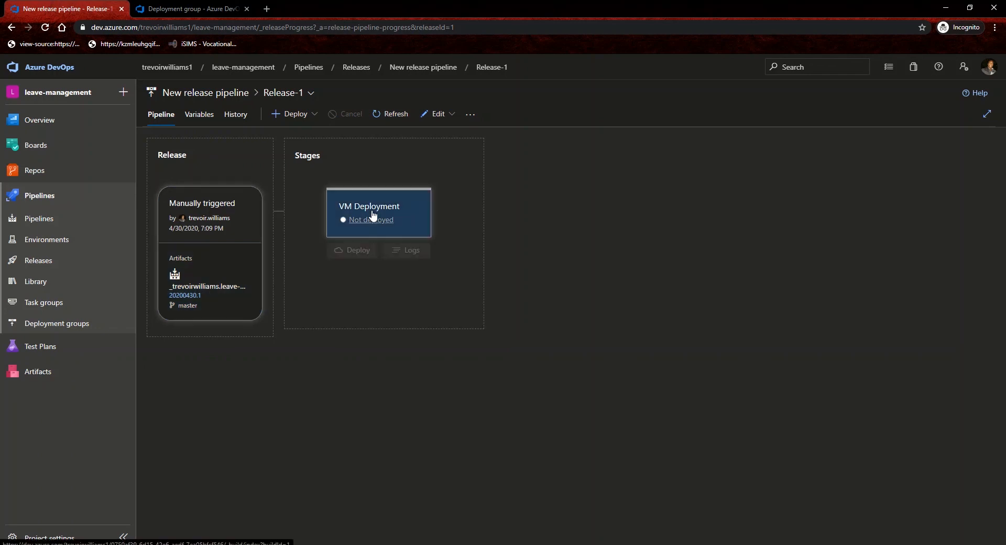
pyautogui.moveTo(372, 216)
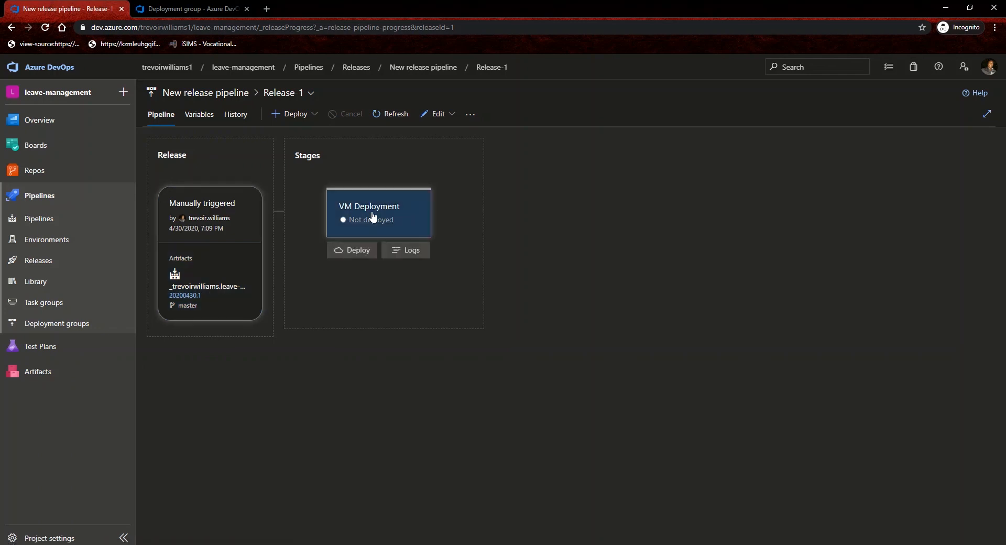
pyautogui.click(349, 256)
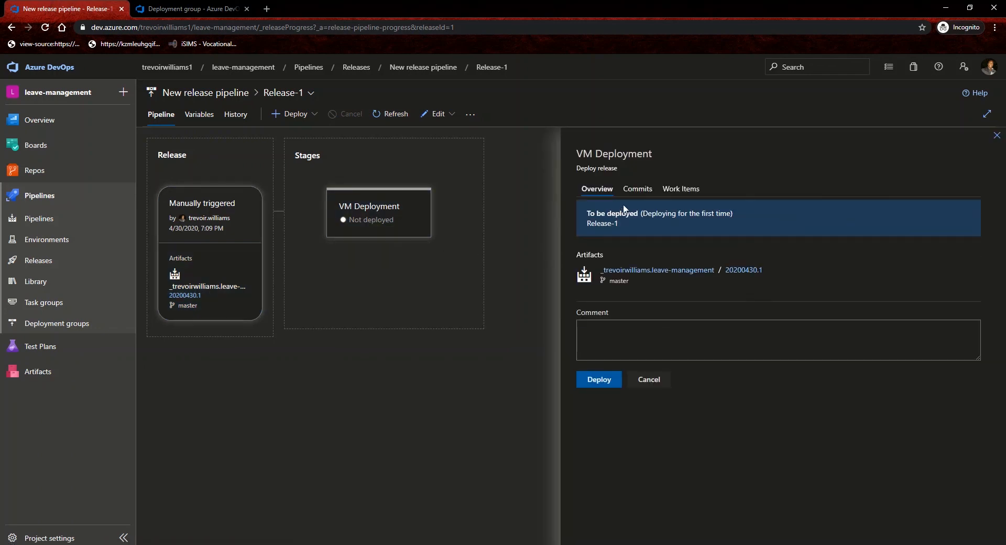
pyautogui.click(601, 383)
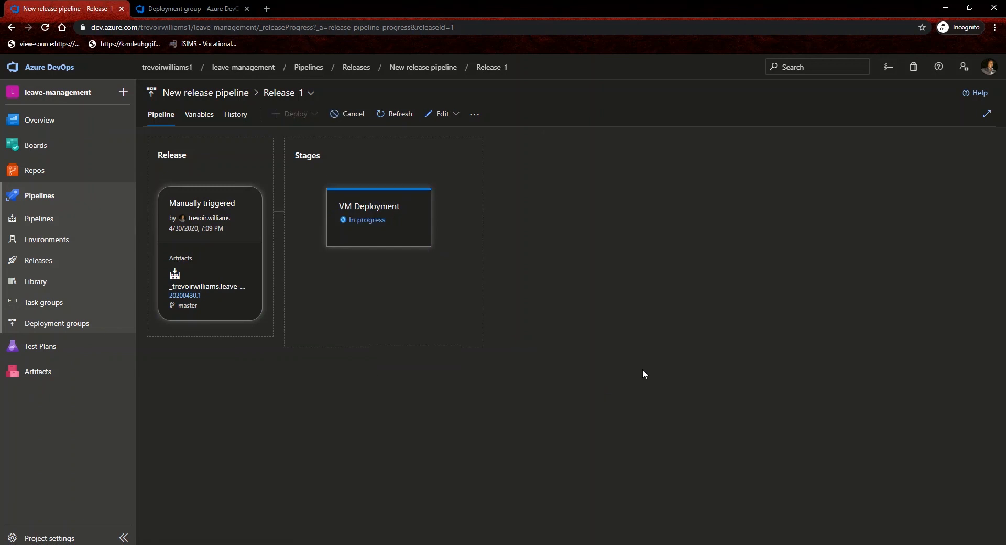
# Open the VM Deployment logs of Release-1 and examine the IIS Deployment task progress on the sql target.
pyautogui.moveTo(355, 231)
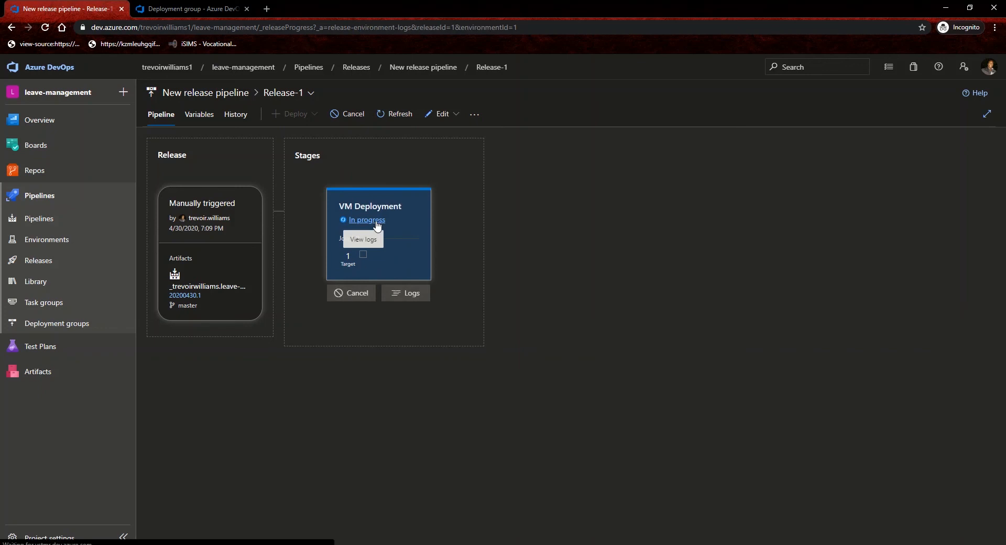
pyautogui.click(377, 225)
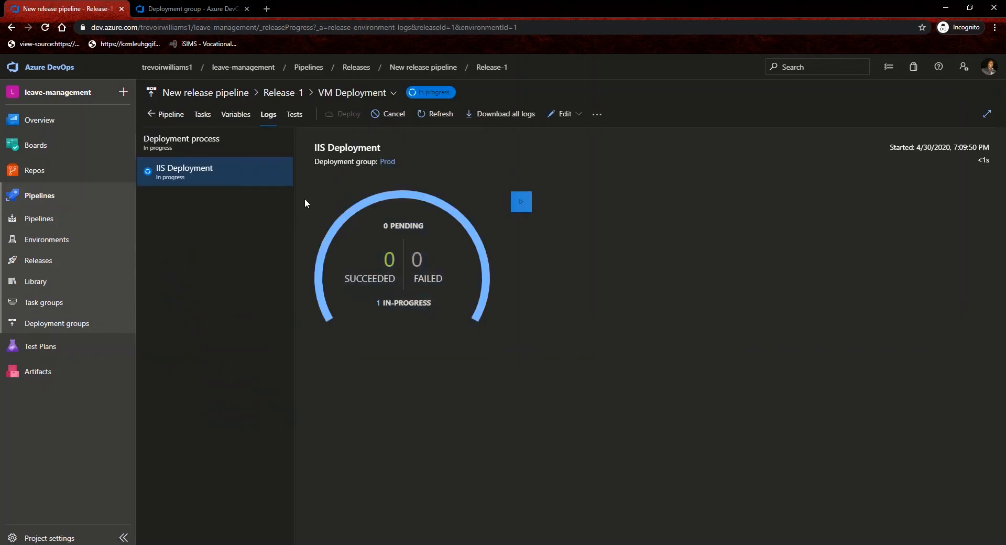
pyautogui.click(521, 202)
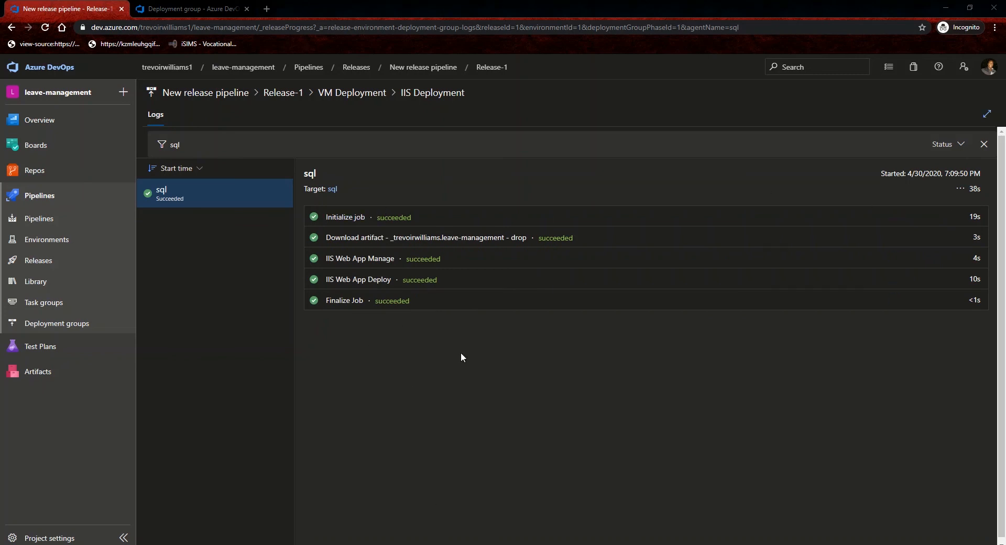
# Switch to the remote server and examine the deployed files in C:\inetpub\wwwroot\leavemanagement and the heading of the site's login page.
pyautogui.hotkey('alt', 'Tab')
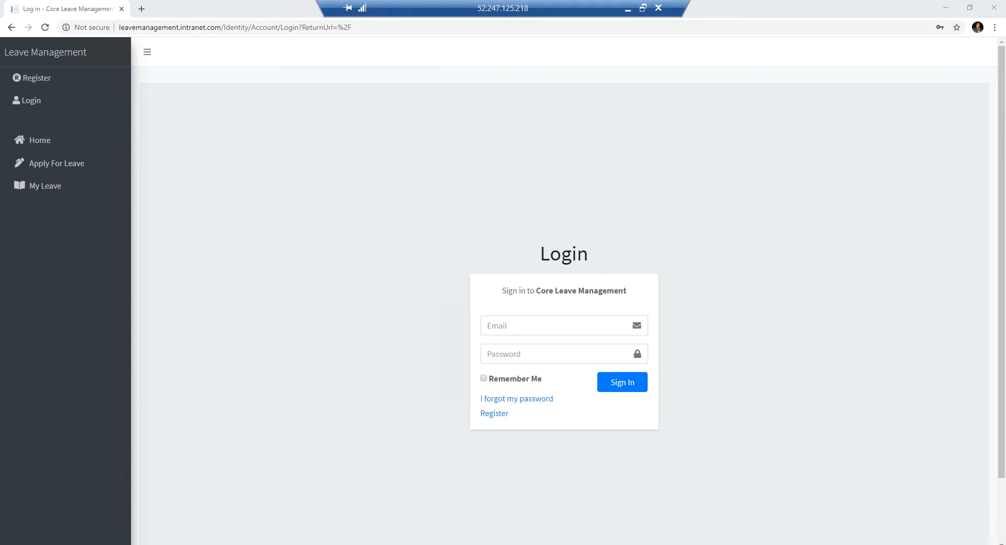
pyautogui.click(135, 544)
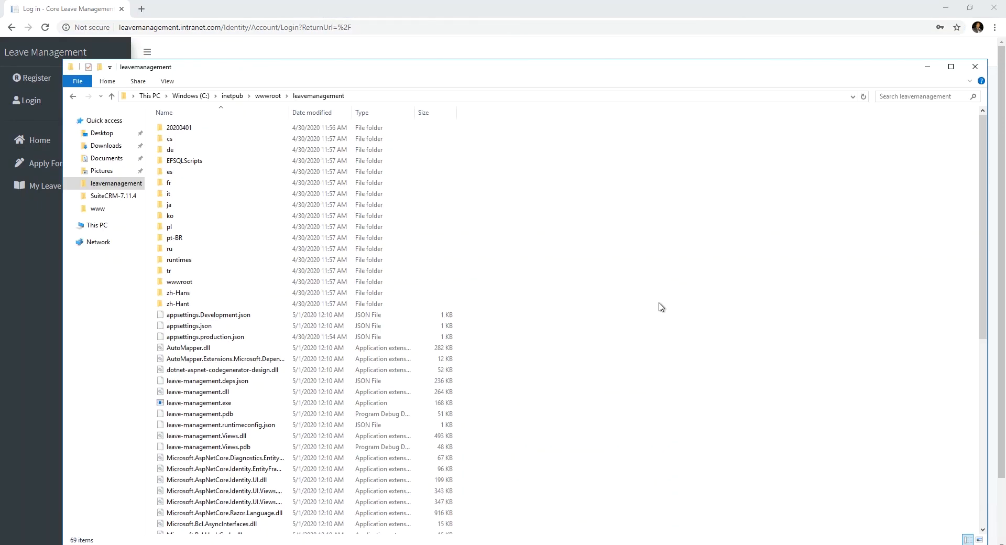
pyautogui.scroll(-10, 597, 314)
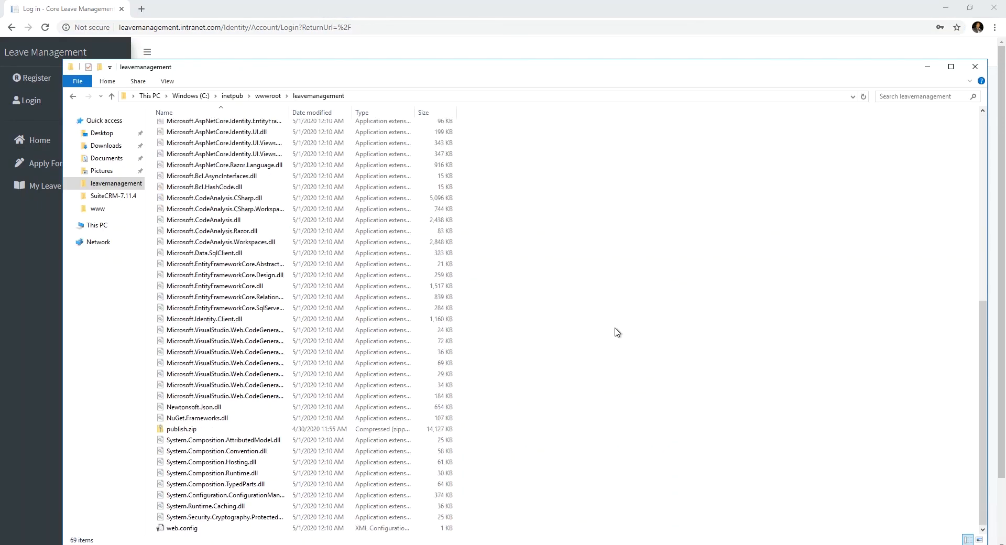
pyautogui.scroll(10, 618, 335)
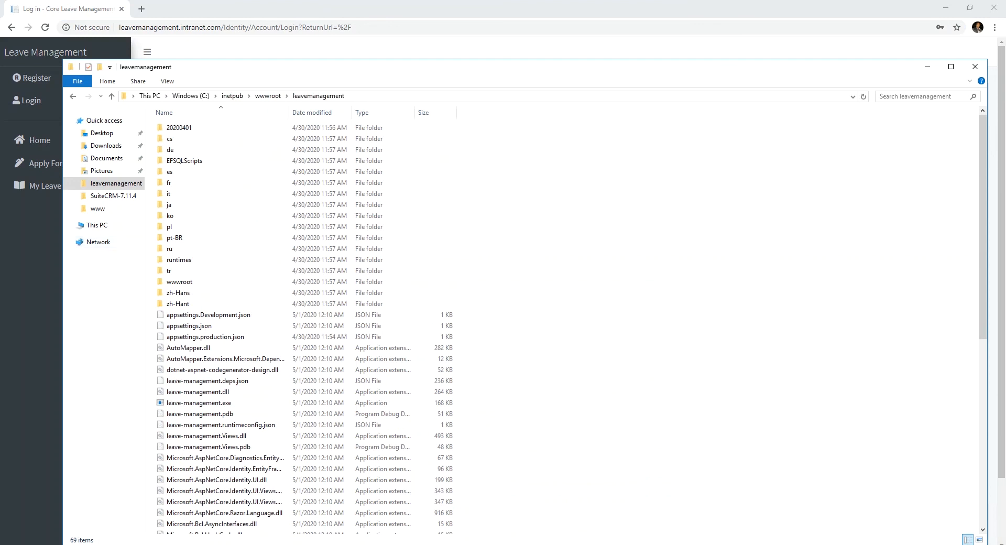
pyautogui.click(40, 239)
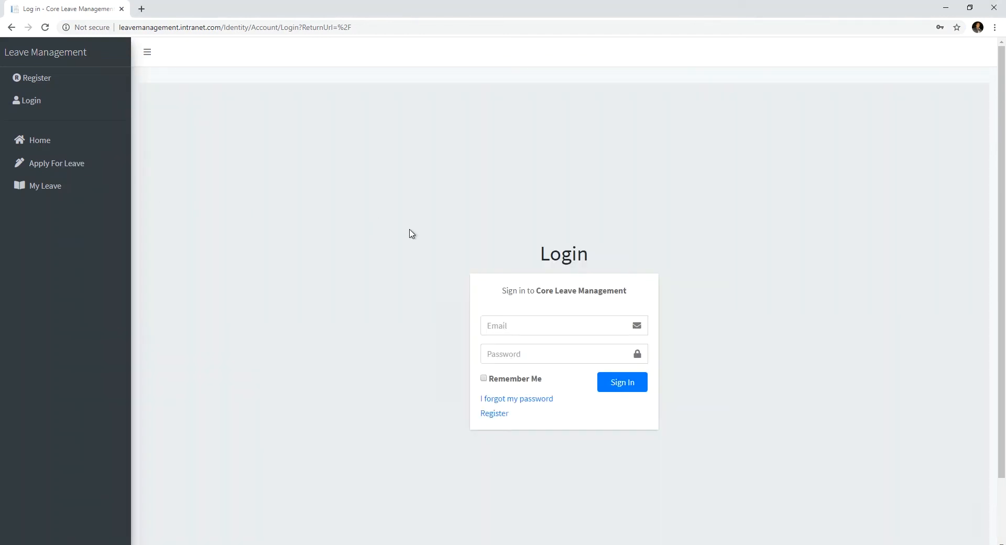
pyautogui.moveTo(524, 259); pyautogui.dragTo(605, 263)
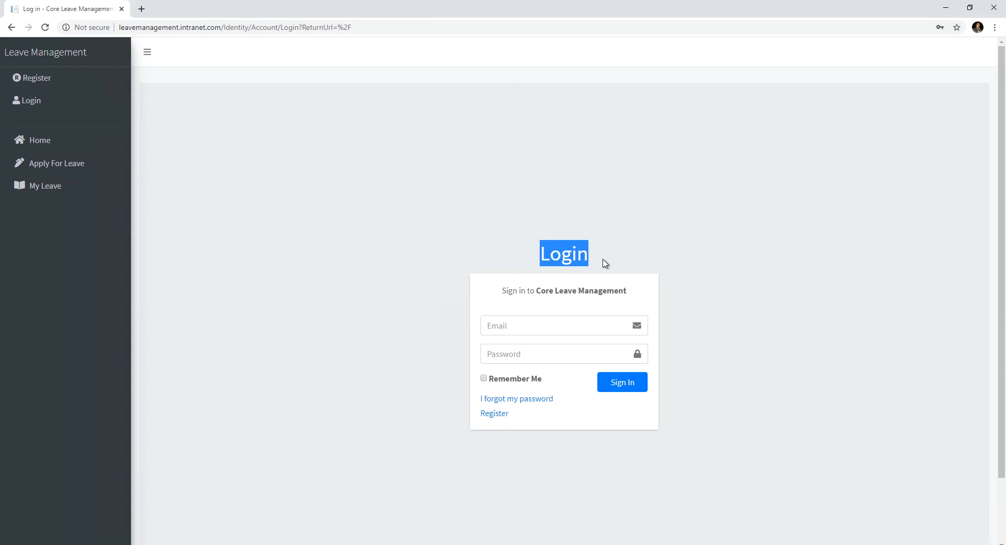
pyautogui.click(609, 260)
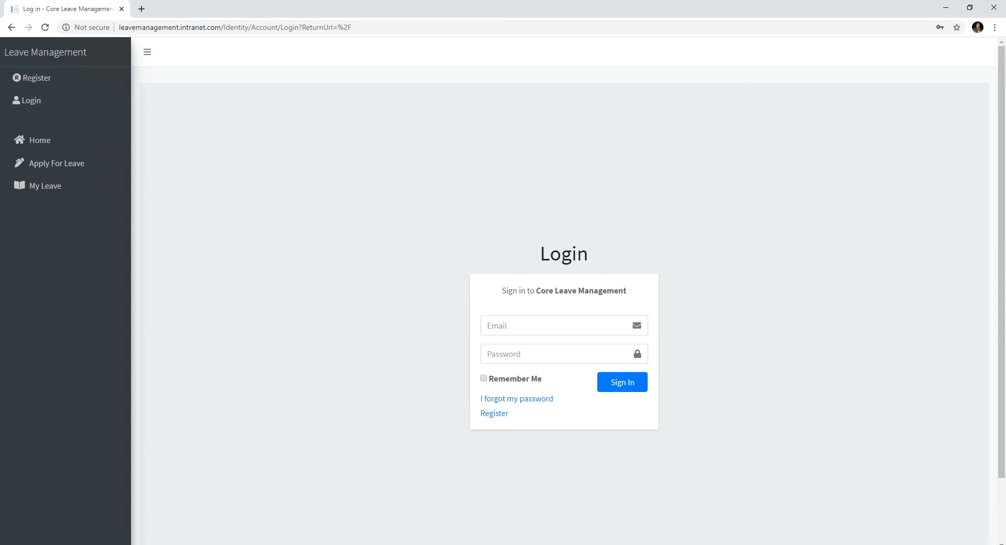
# Switch to Visual Studio and save Login.cshtml with the h1 heading "Login Here".
pyautogui.hotkey('alt', 'Tab')
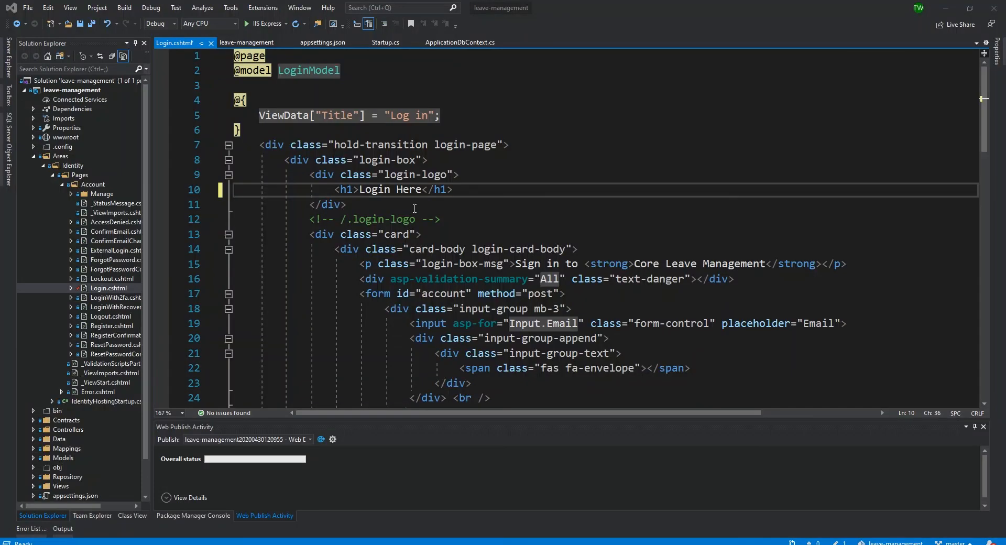
pyautogui.click(415, 208)
pyautogui.hotkey('ctrl', 's')
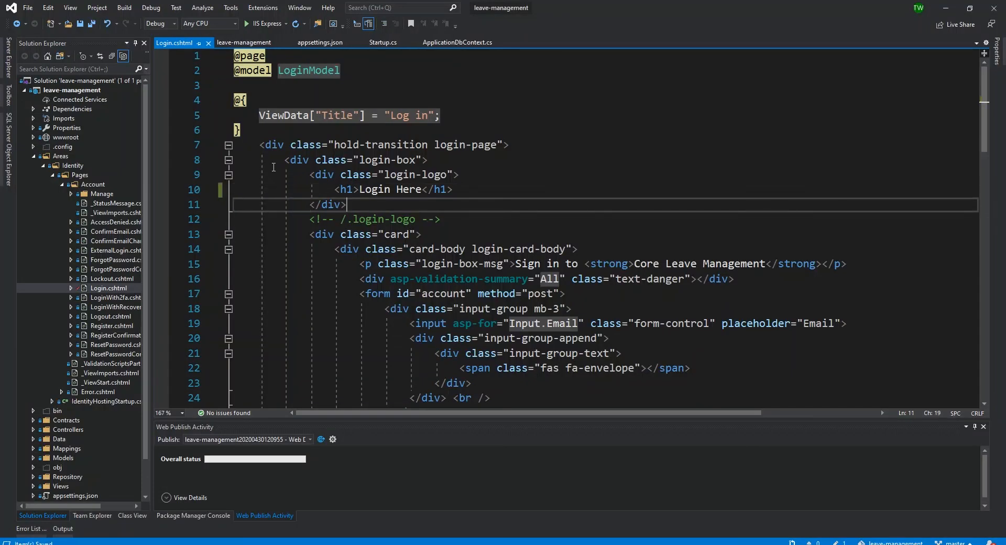
# Commit all solution changes with the message "Test for Release" and sync them with the remote repository.
pyautogui.click(58, 81)
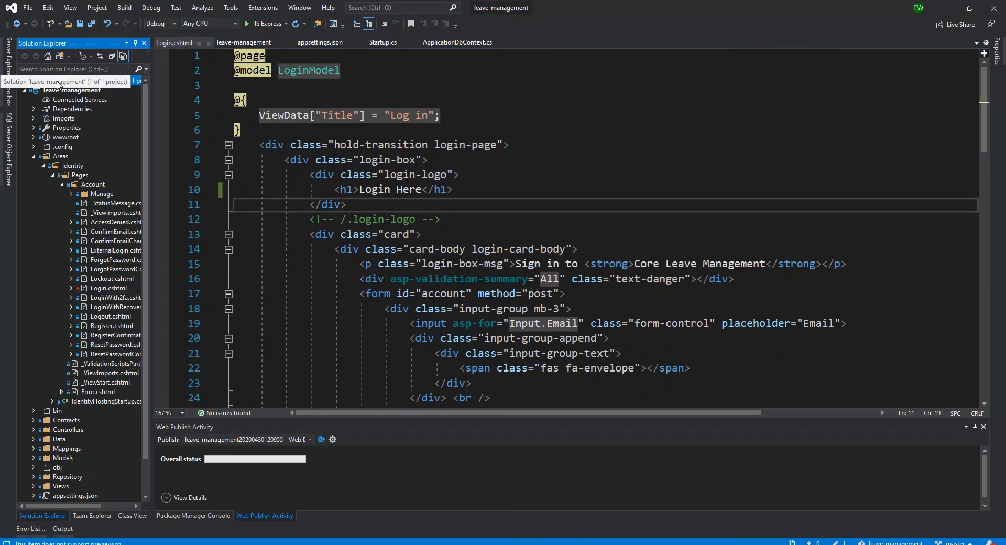
pyautogui.rightClick(58, 80)
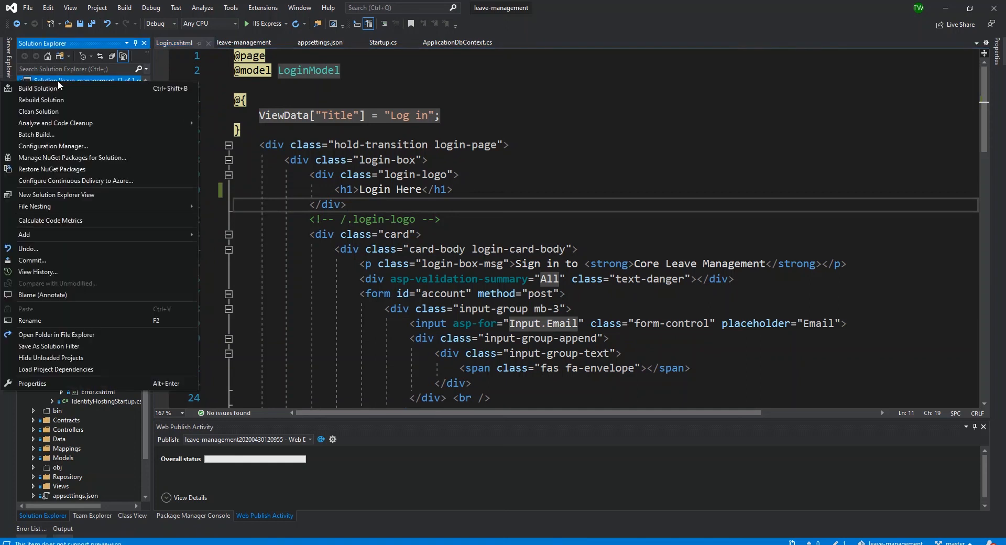
pyautogui.click(45, 260)
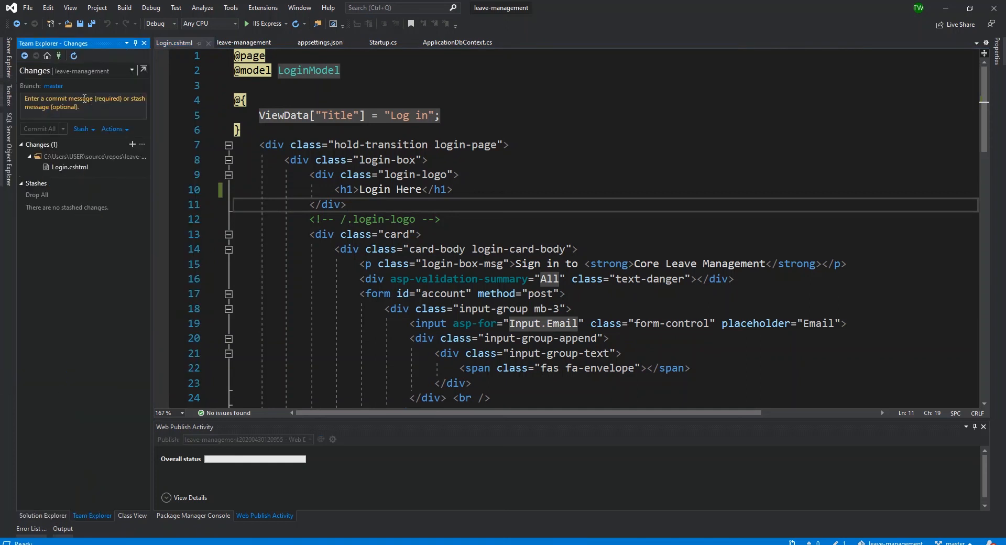
pyautogui.write('Test f')
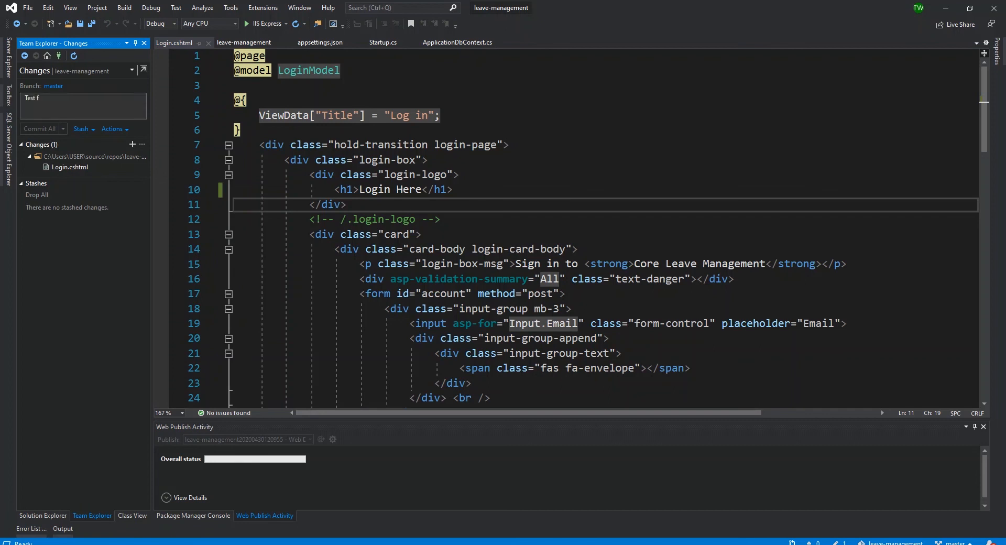
pyautogui.write('or Release')
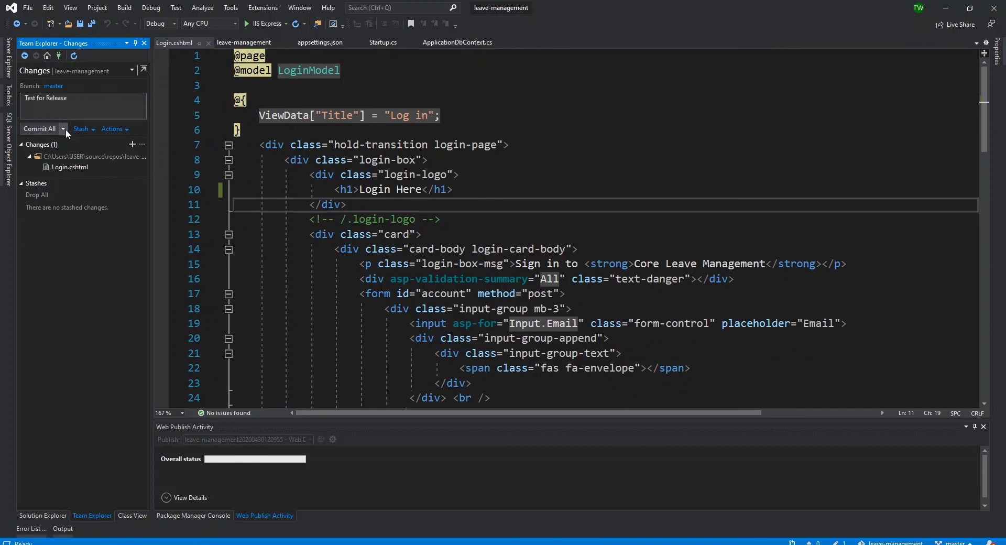
pyautogui.click(63, 129)
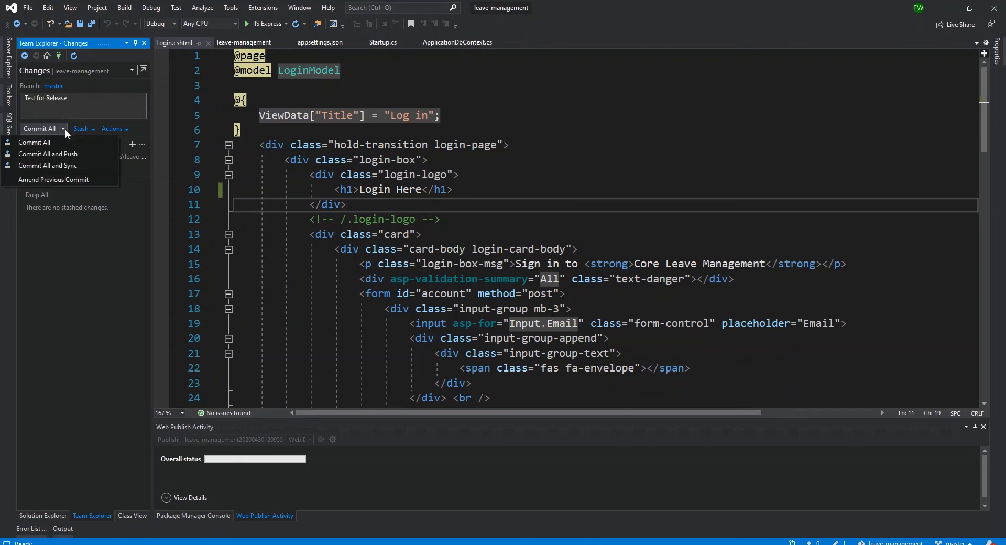
pyautogui.click(62, 165)
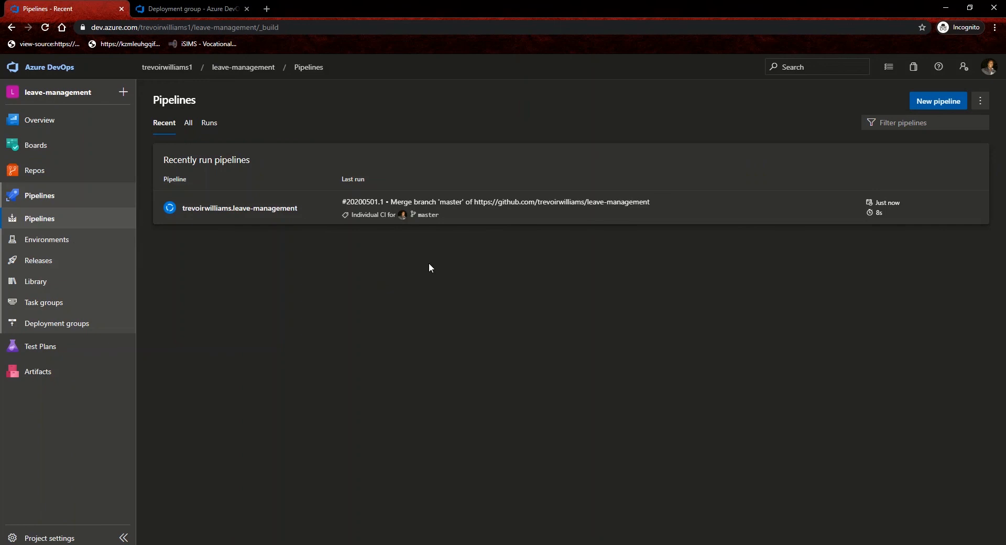
# In Azure DevOps, examine the commits and job log of build run 20200501.1 in the leave-management pipeline.
pyautogui.click(231, 210)
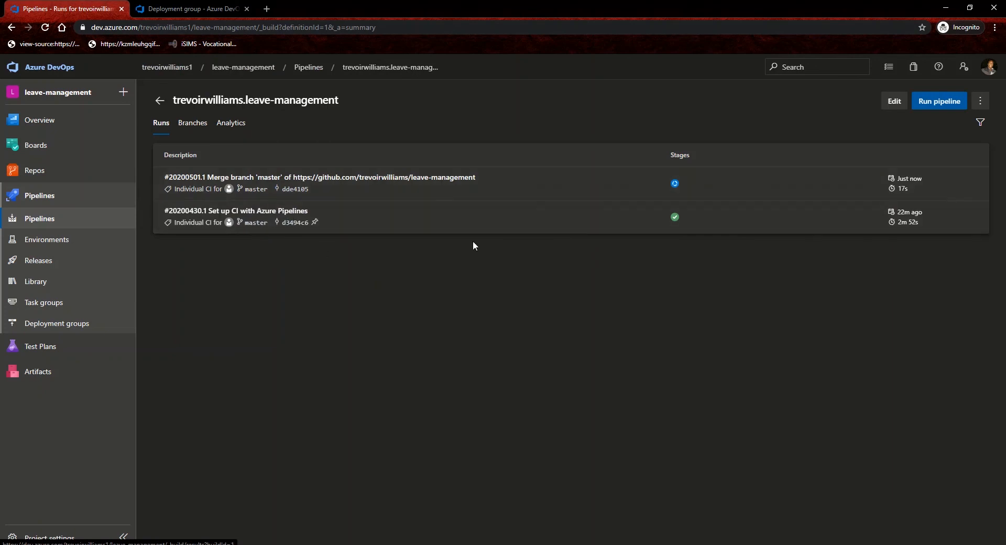
pyautogui.click(523, 195)
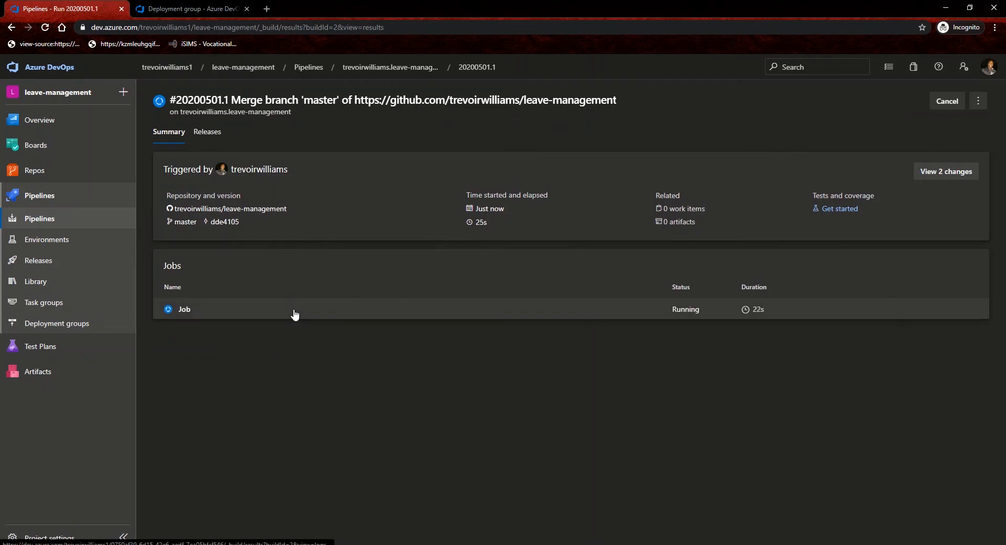
pyautogui.click(942, 175)
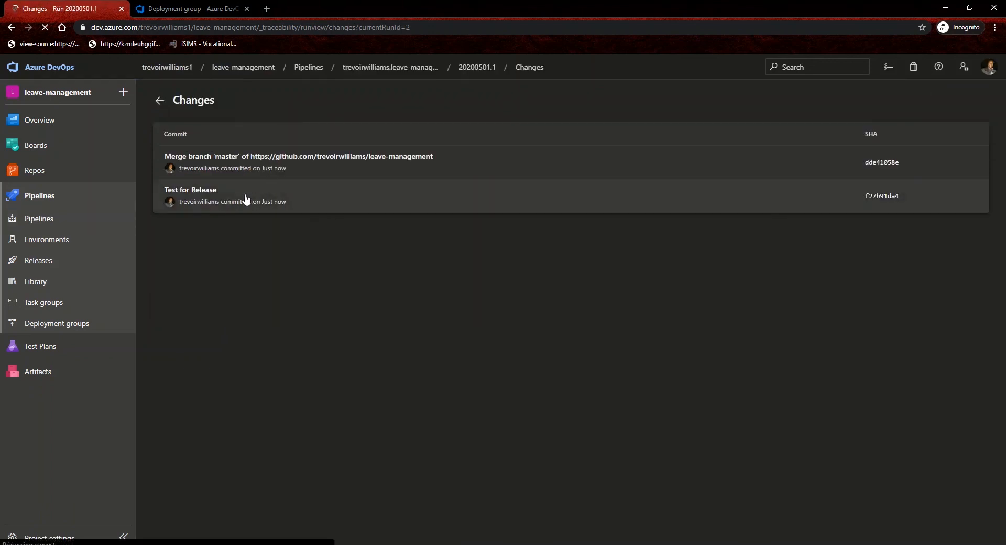
pyautogui.click(161, 102)
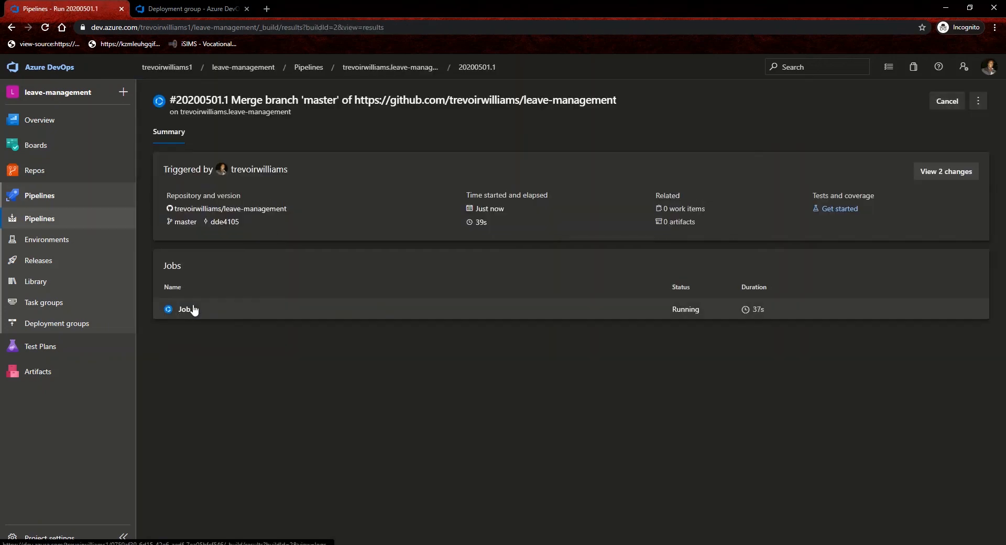
pyautogui.click(193, 311)
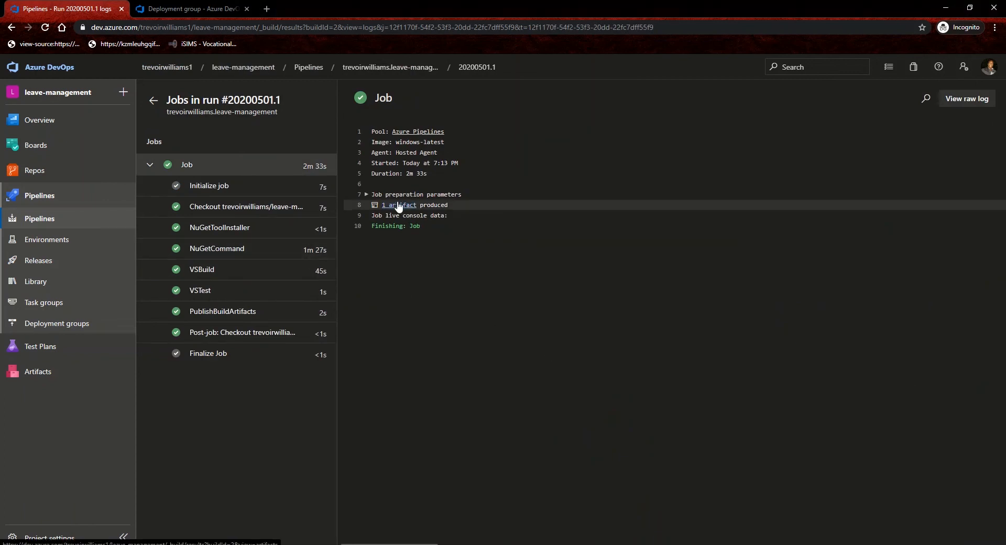
# Examine the SQL Deployment log of Release-1's VM Deployment stage, then return to the list of releases.
pyautogui.click(49, 263)
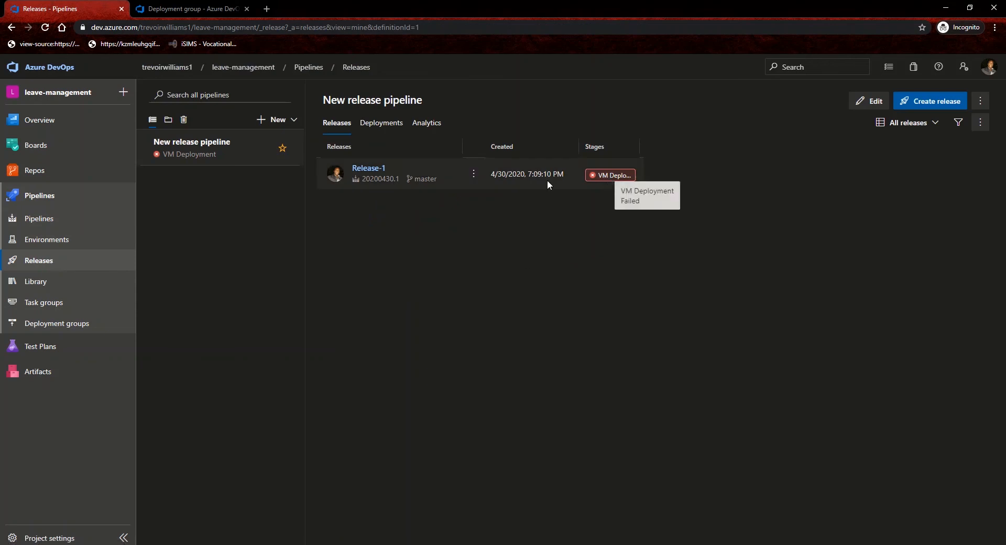
pyautogui.click(614, 178)
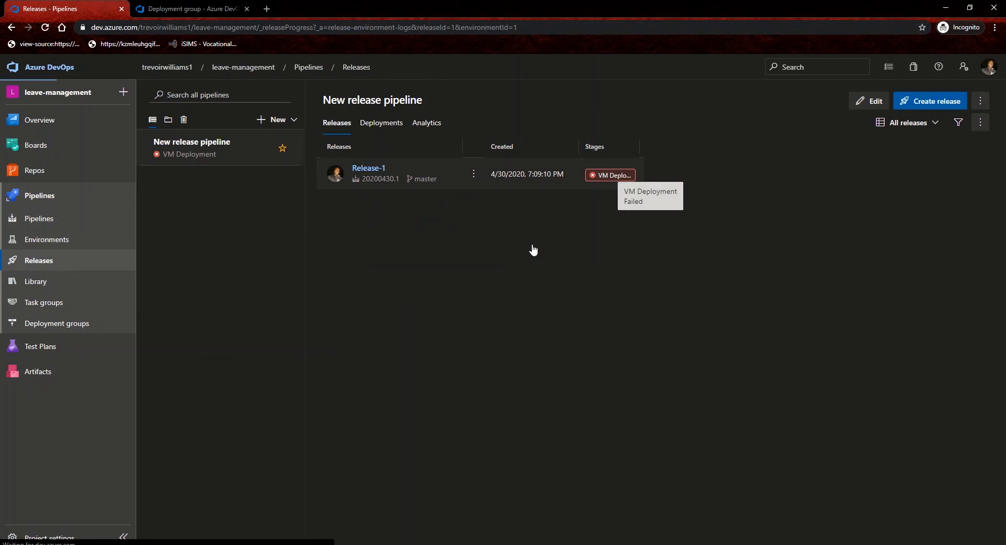
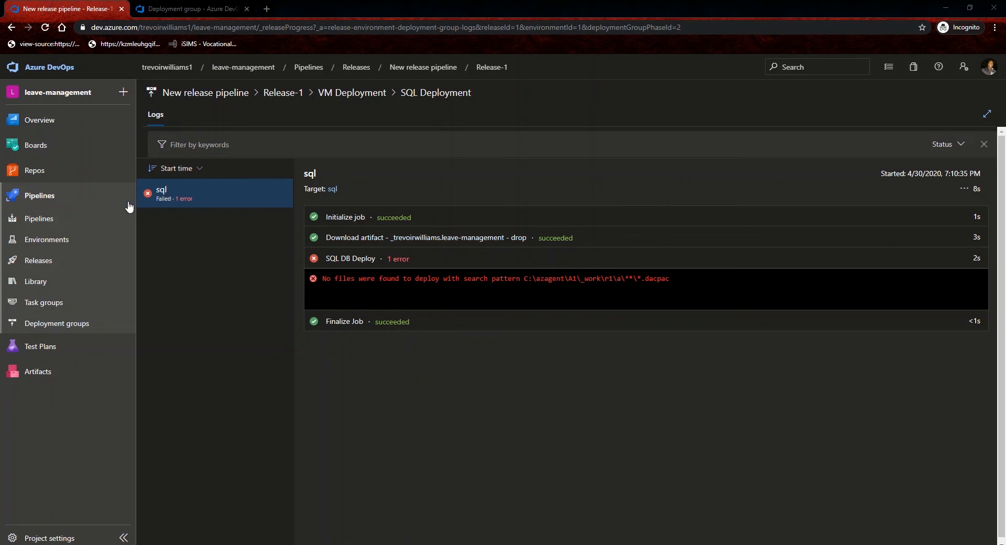
pyautogui.click(52, 262)
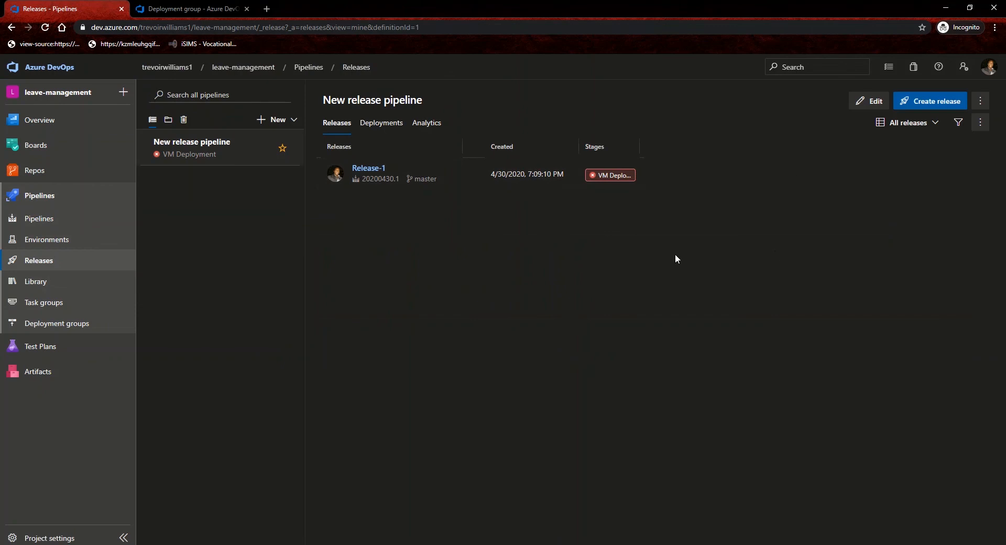
# Open the release pipeline for editing and create a new release from artifact version 20200501.1, keeping the VM Deployment trigger automated.
pyautogui.click(923, 109)
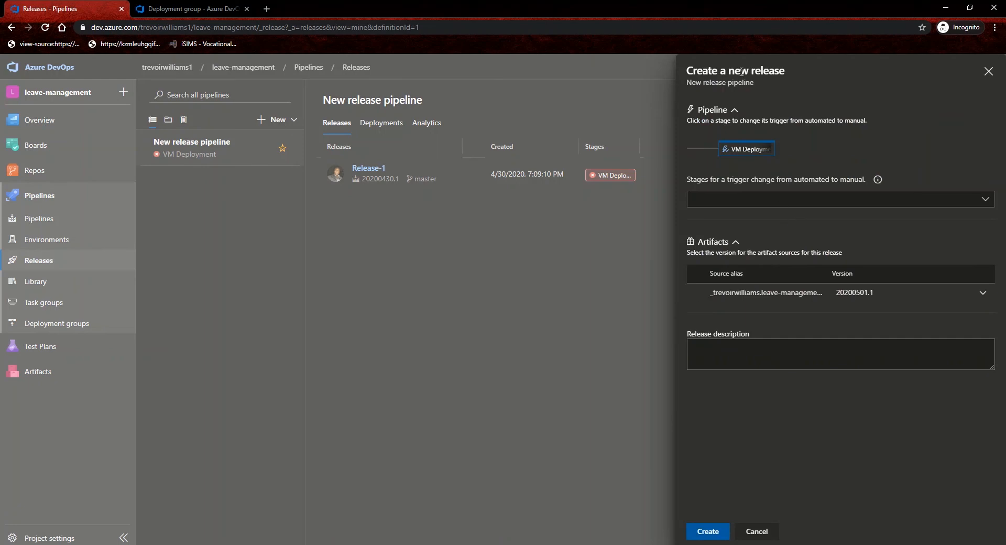
pyautogui.click(514, 277)
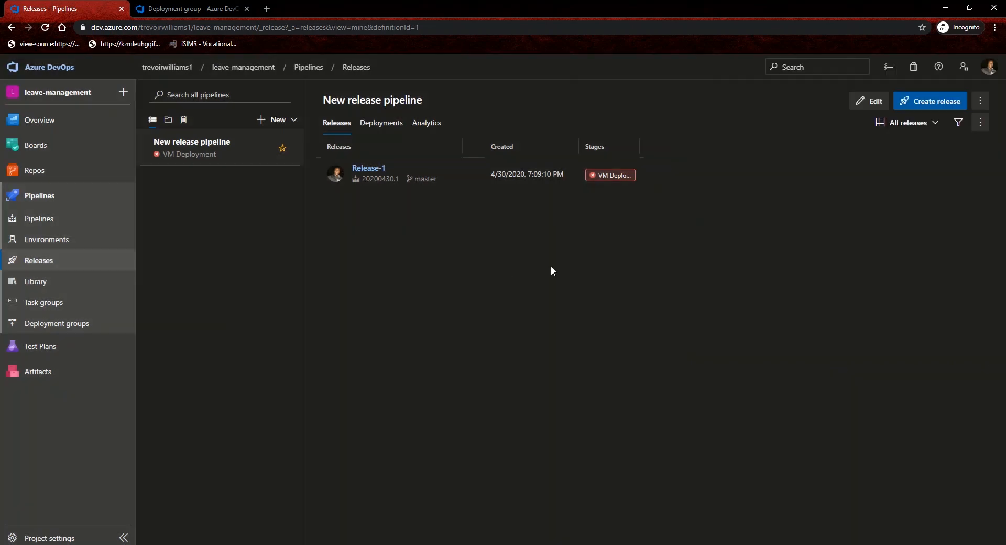
pyautogui.click(868, 101)
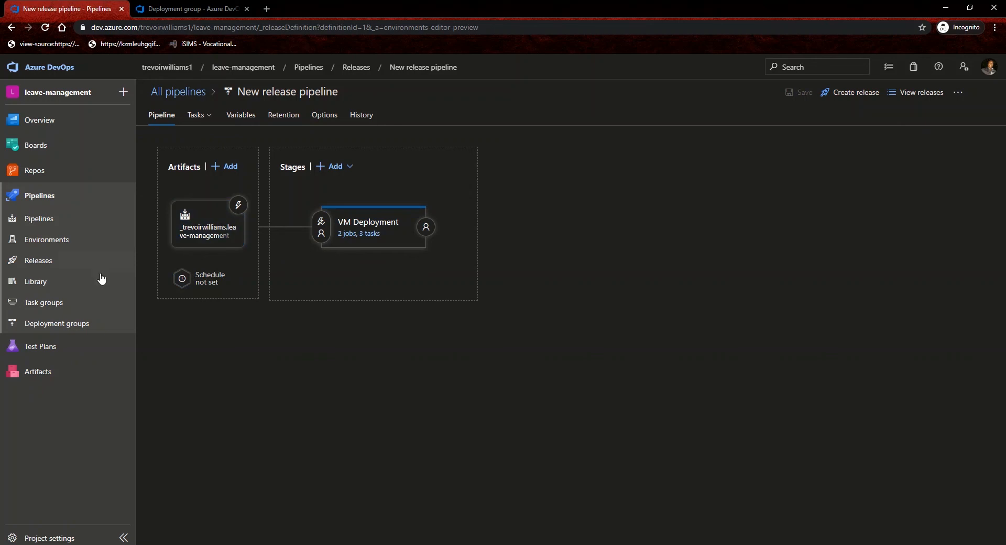
pyautogui.click(856, 93)
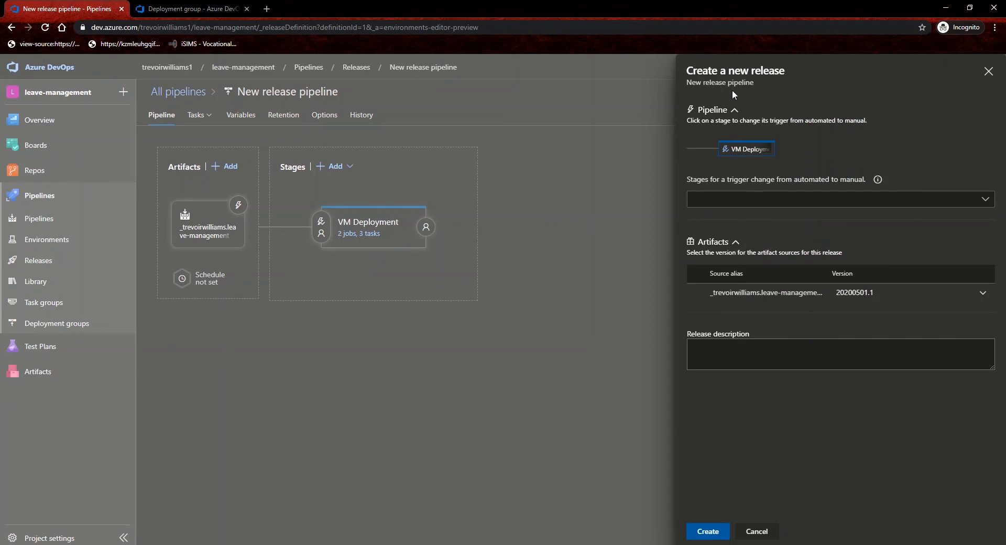
pyautogui.click(708, 531)
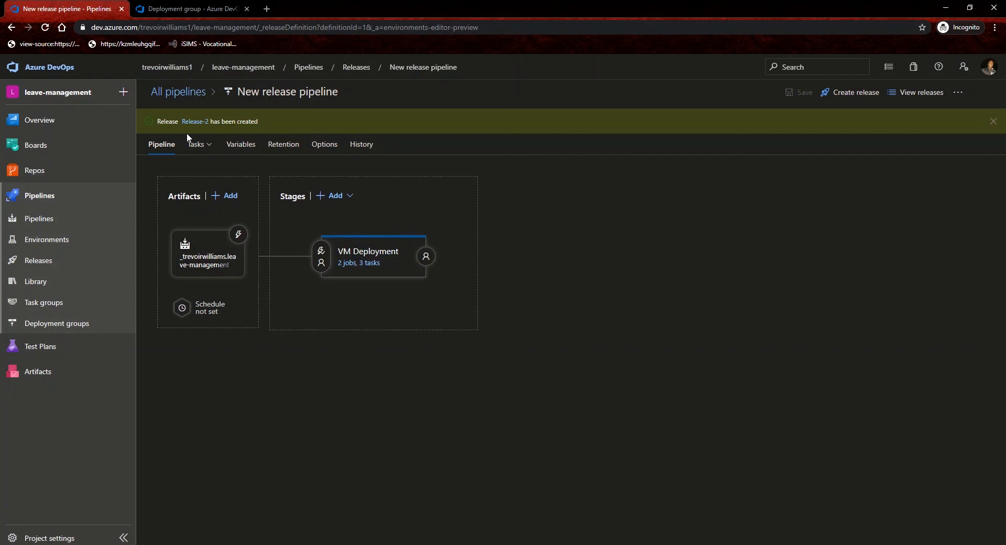
# Open the newly created release and view the logs of its VM Deployment stage.
pyautogui.click(196, 122)
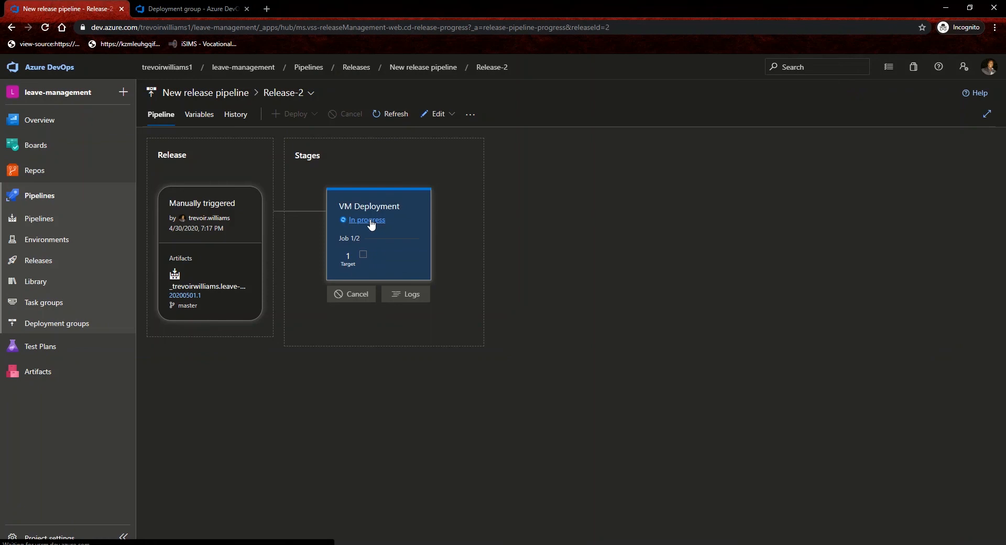
pyautogui.click(371, 222)
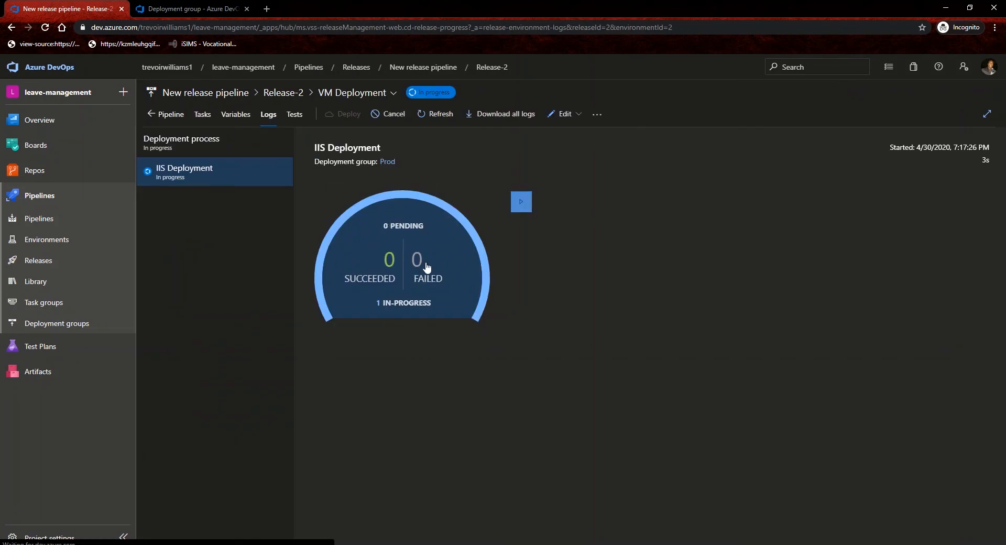
# Examine the IIS Deployment job's logs in Release-2, including the detailed error lines of the IIS Web App Deploy task.
pyautogui.click(408, 274)
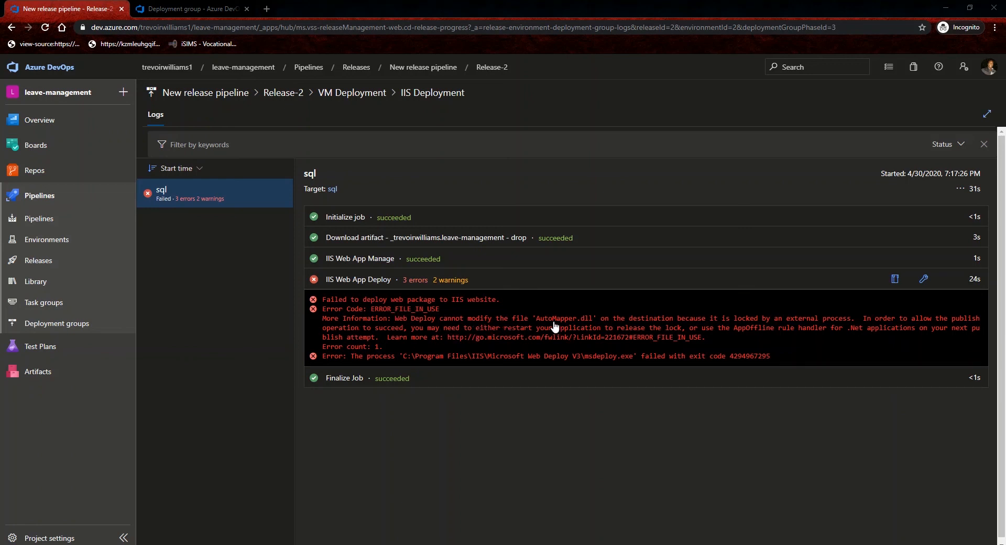
pyautogui.moveTo(553, 321); pyautogui.dragTo(621, 320)
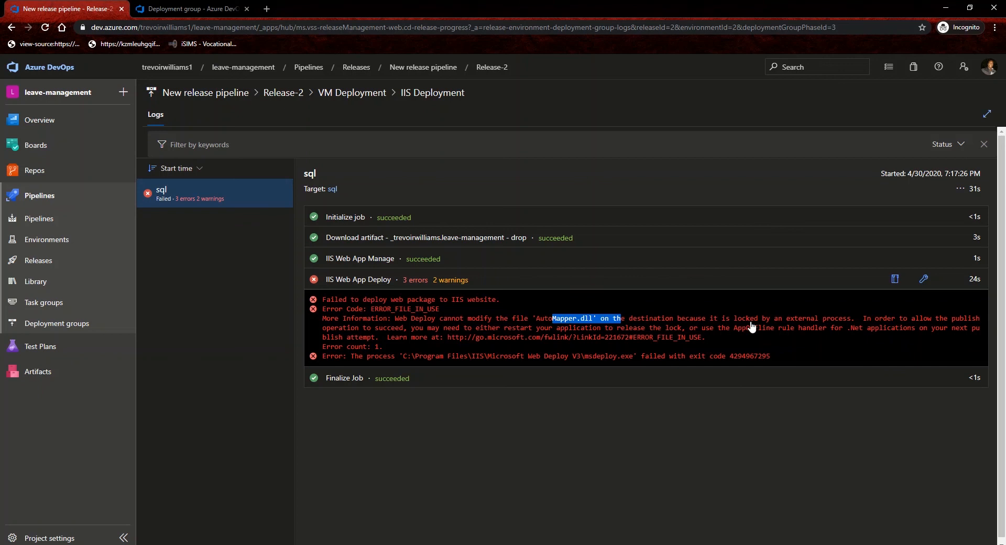
pyautogui.click(872, 325)
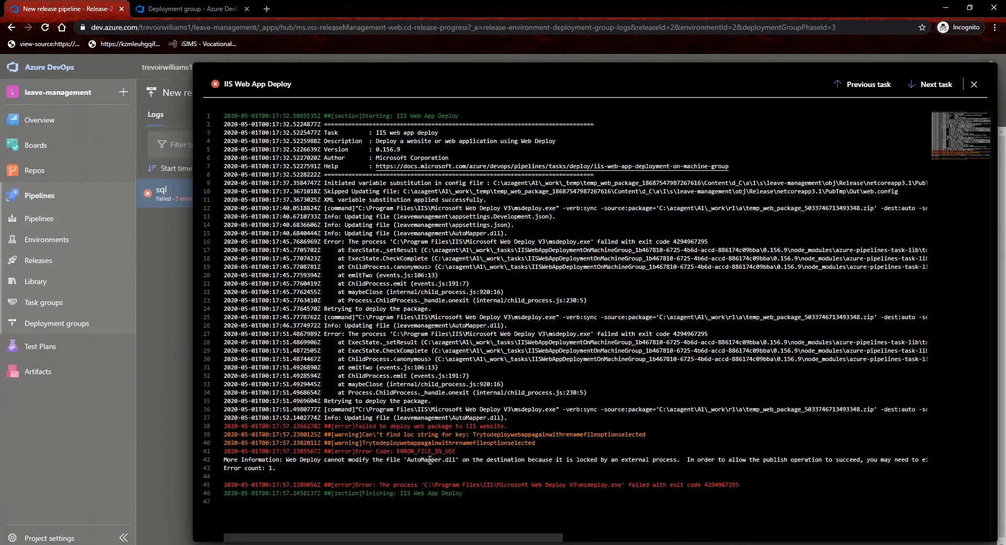
pyautogui.tripleClick(511, 484)
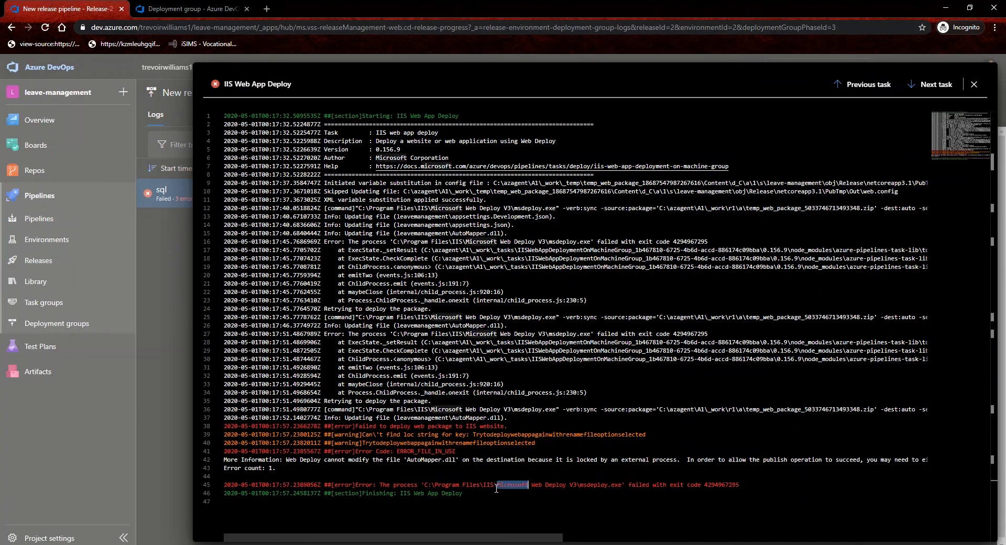
pyautogui.doubleClick(520, 451)
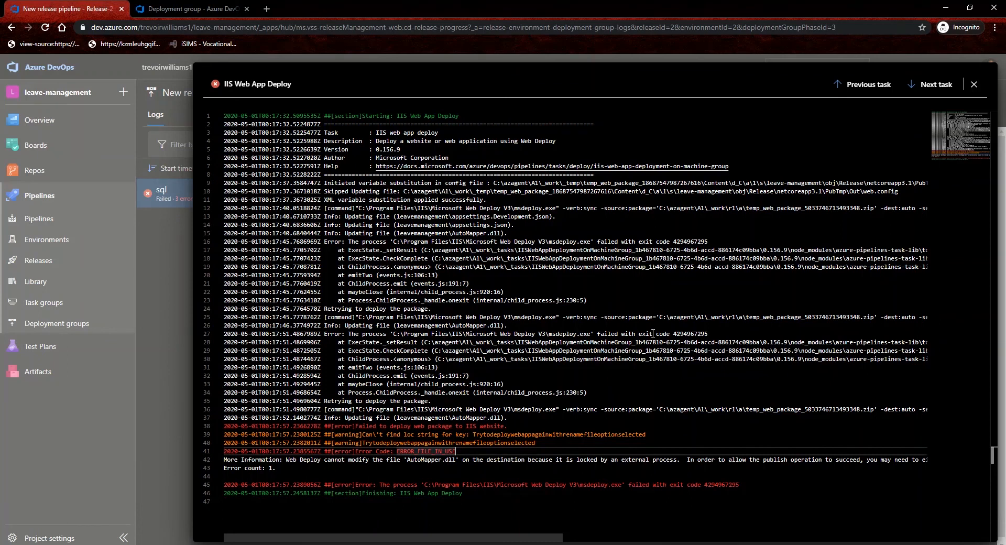
pyautogui.press('Escape')
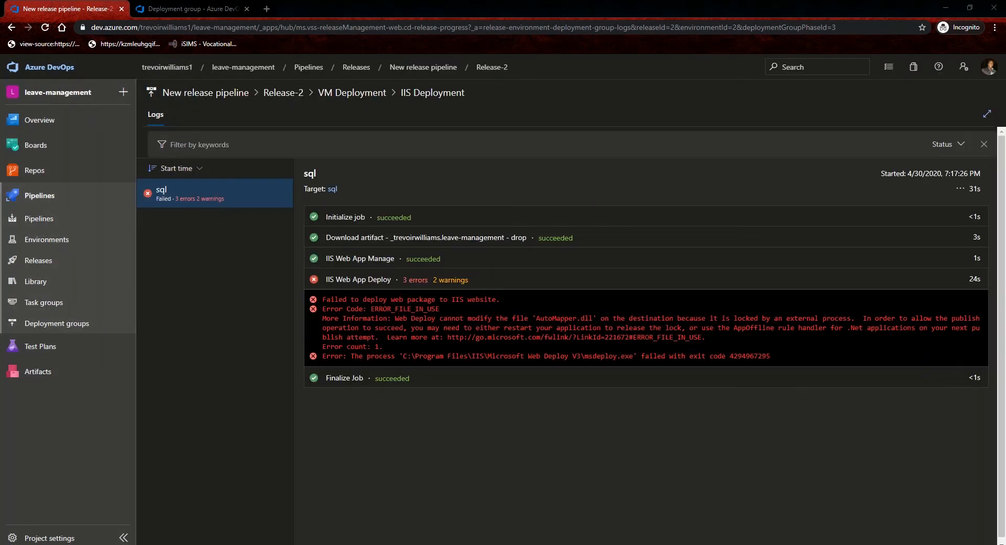
# Switch to IIS Manager on the remote server and recycle the leavemanagement application pool.
pyautogui.click(448, 544)
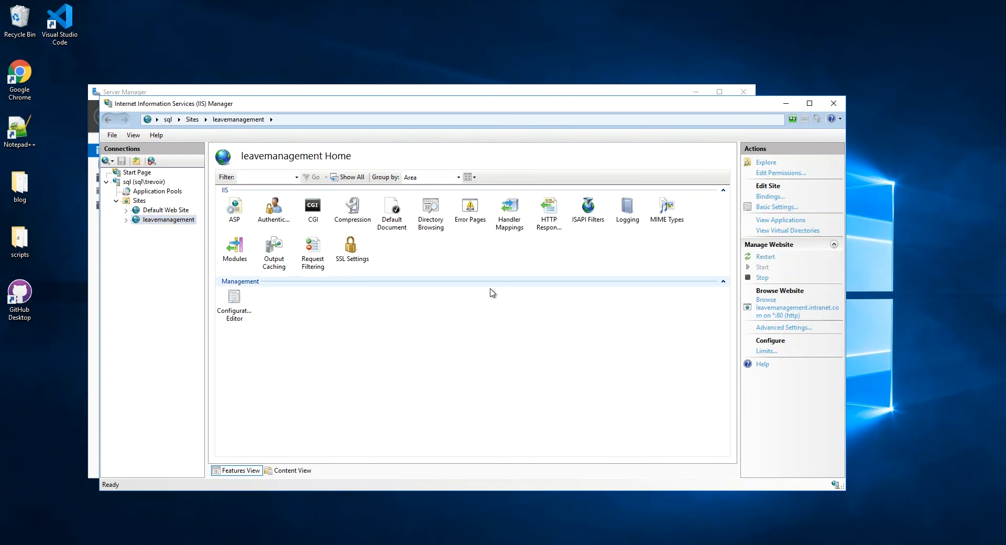
pyautogui.click(161, 192)
pyautogui.click(324, 284)
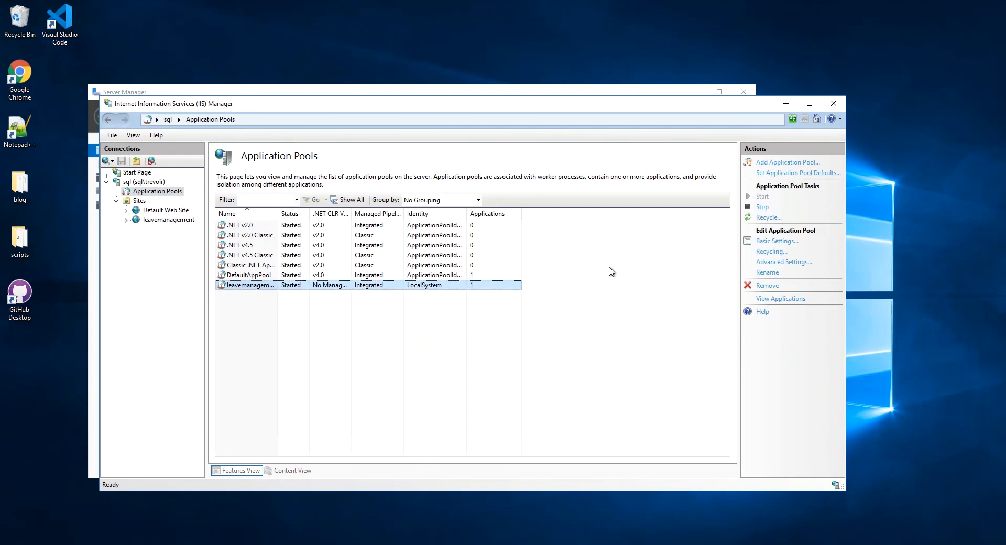
pyautogui.click(750, 213)
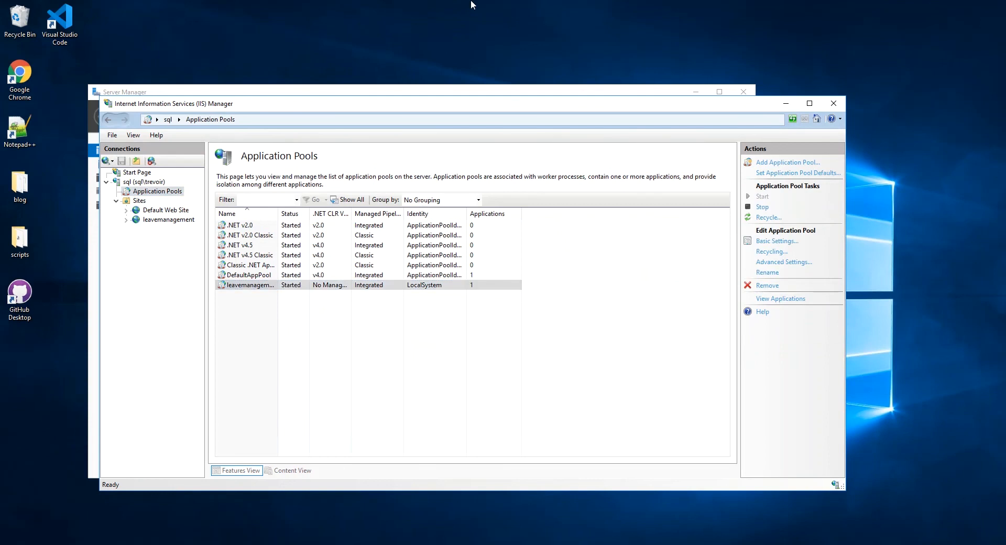
# Return to Azure DevOps and create another release of the pipeline from artifact version 20200501.1.
pyautogui.click(629, 8)
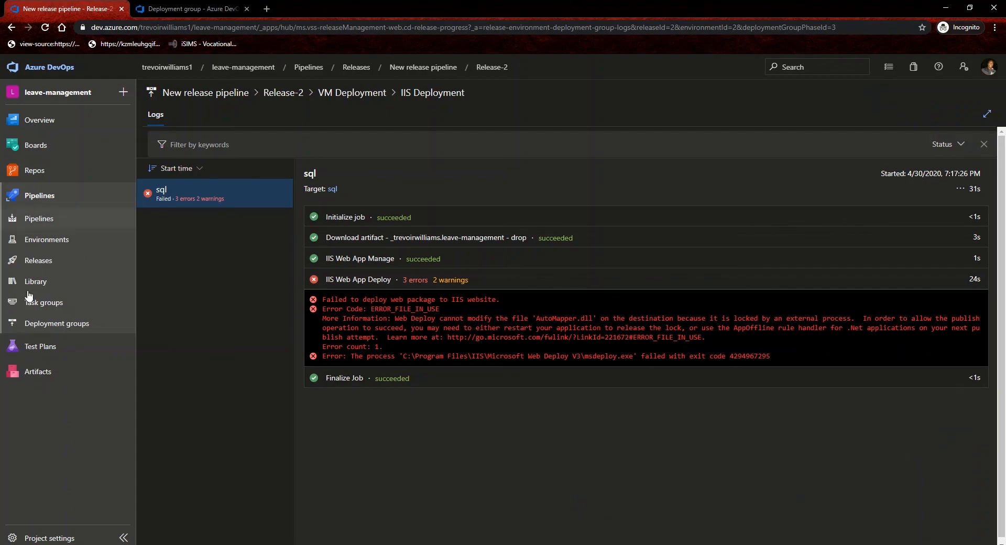
pyautogui.click(45, 261)
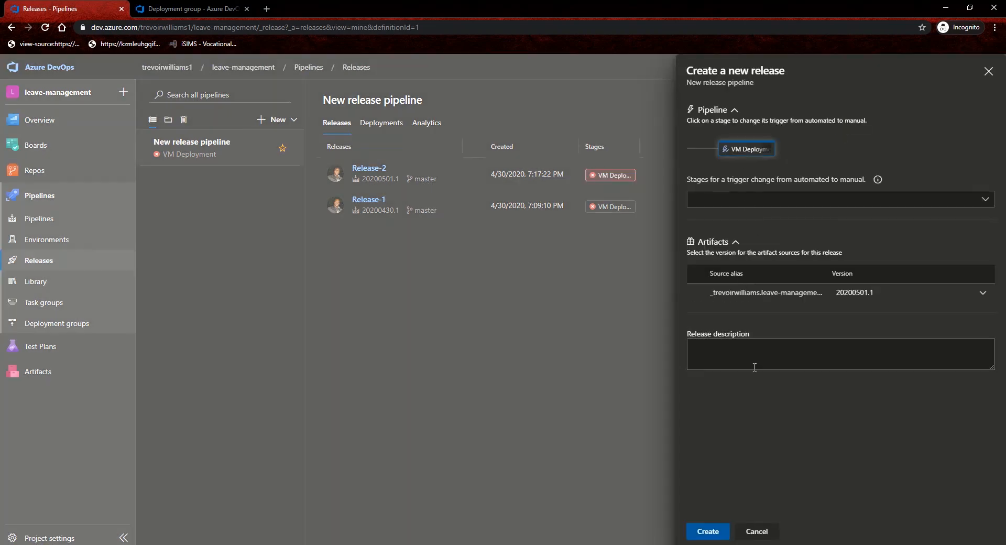
pyautogui.click(708, 532)
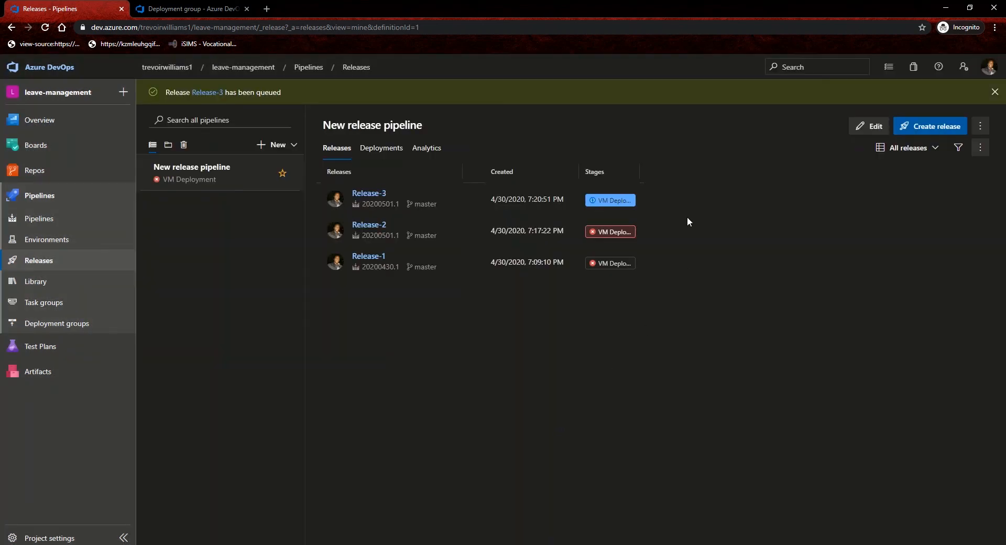
# Examine the IIS Deployment and SQL Deployment results in the logs of Release-3's VM Deployment stage.
pyautogui.click(610, 200)
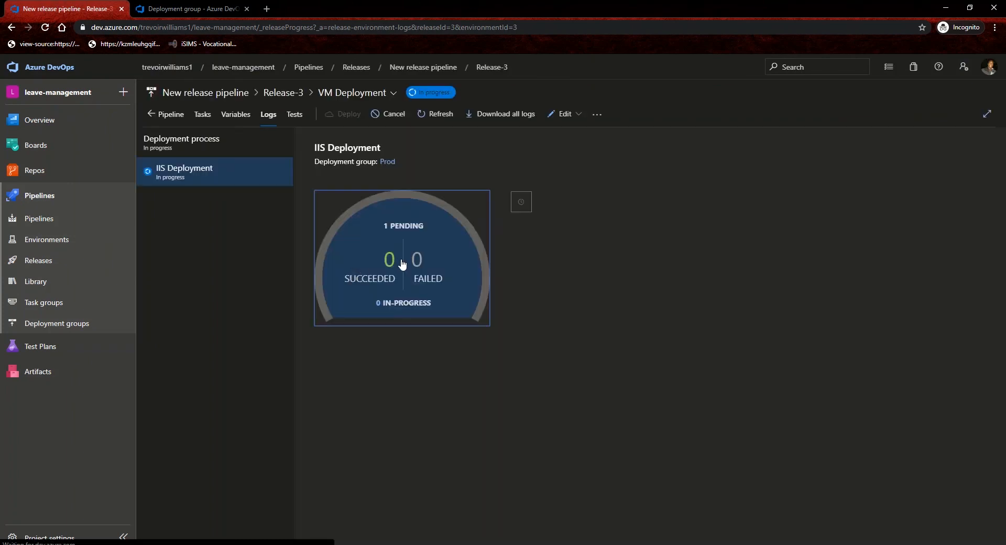
pyautogui.click(402, 263)
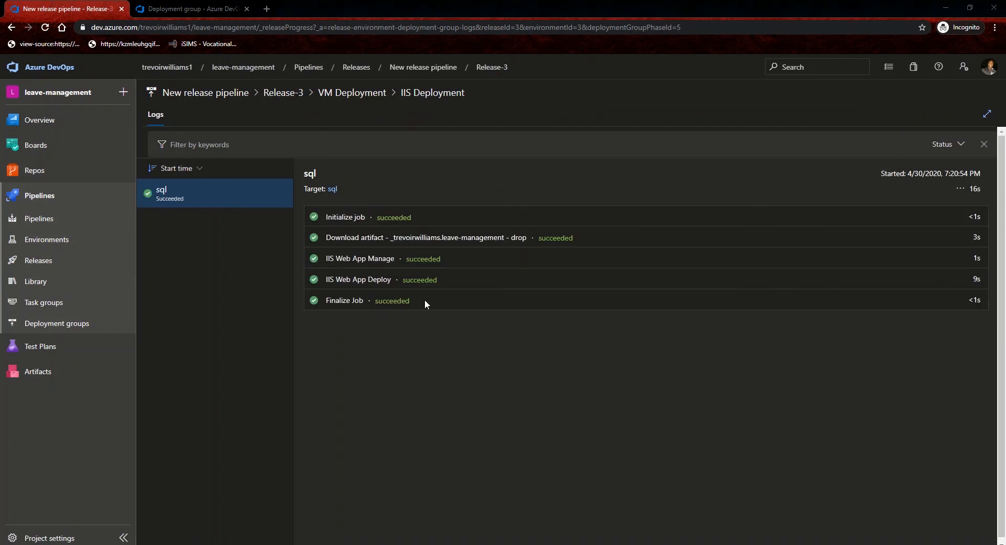
pyautogui.click(410, 351)
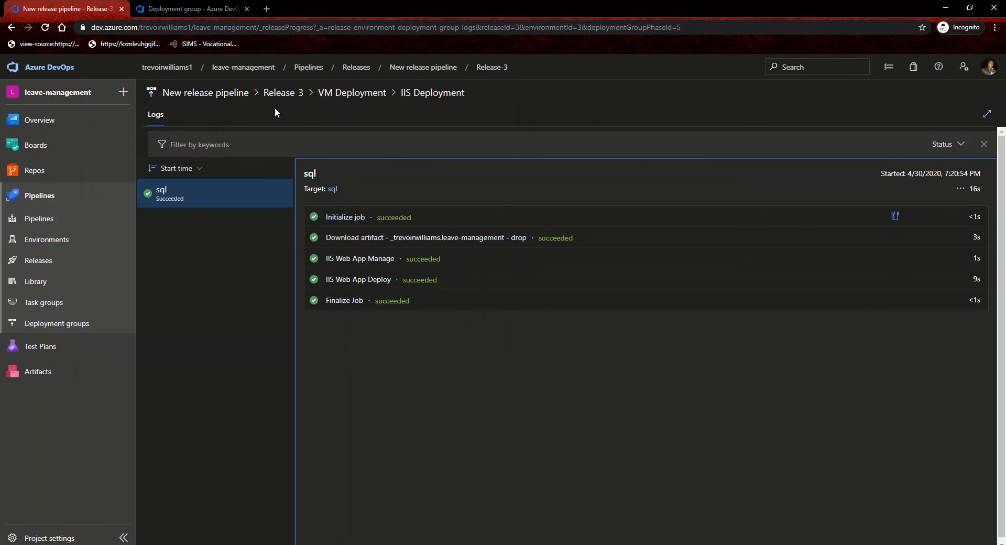
pyautogui.click(63, 263)
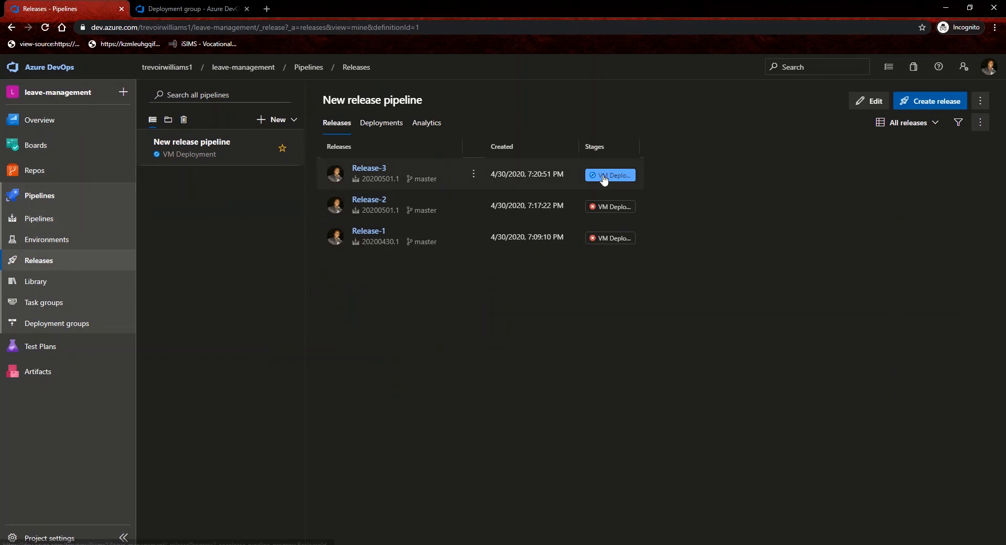
pyautogui.click(603, 181)
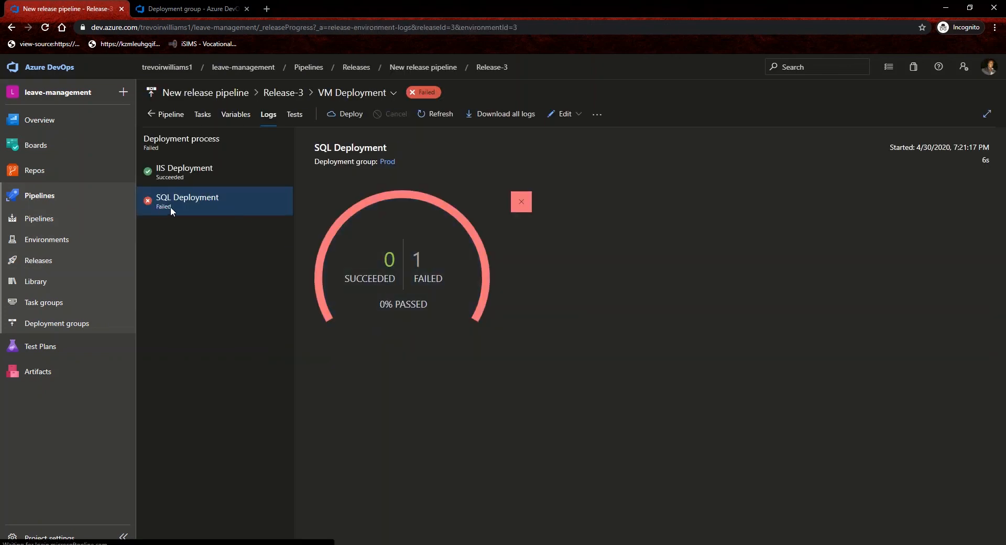
pyautogui.click(195, 178)
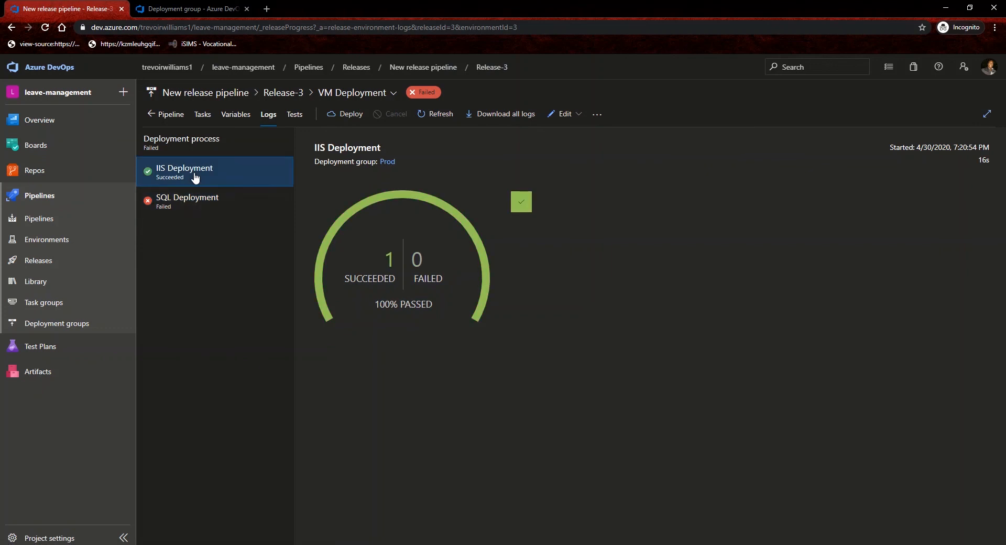
pyautogui.click(197, 207)
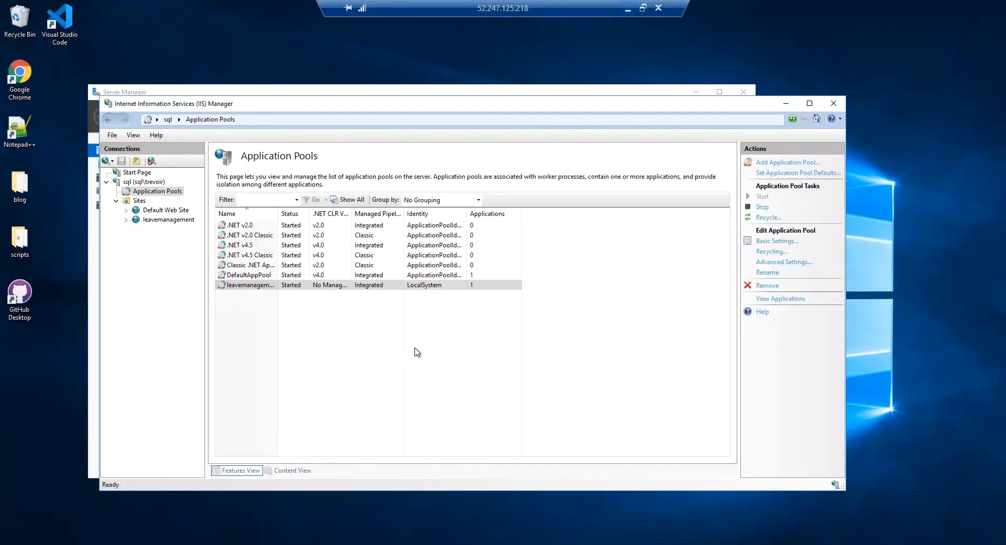
# Switch to the deployed leave management site in the remote server's browser and check the login page heading.
pyautogui.click(388, 375)
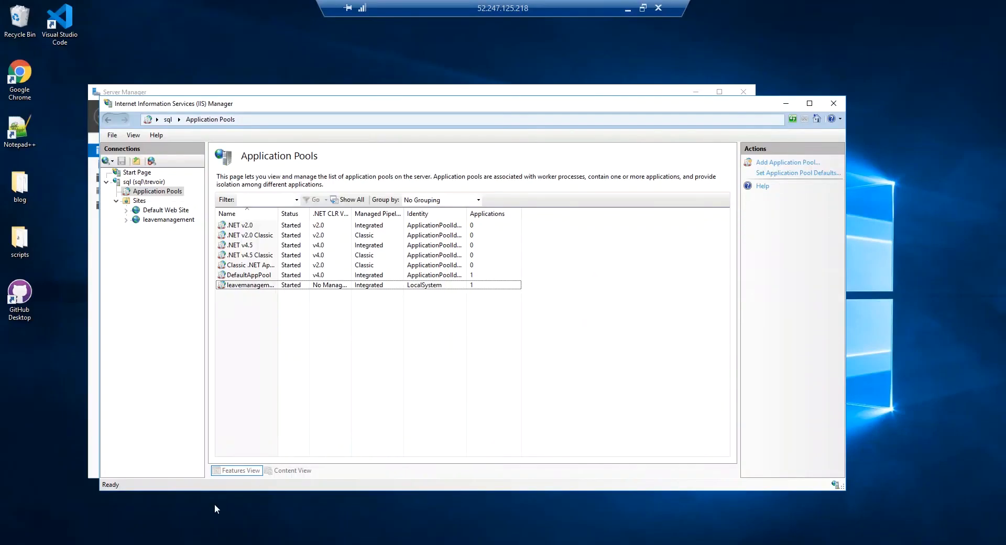
pyautogui.click(173, 544)
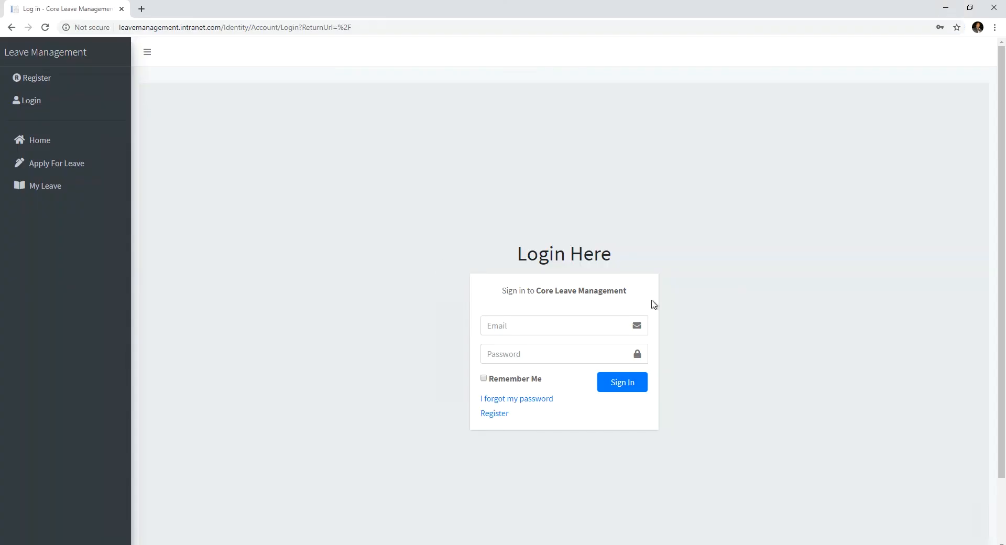
pyautogui.doubleClick(585, 256)
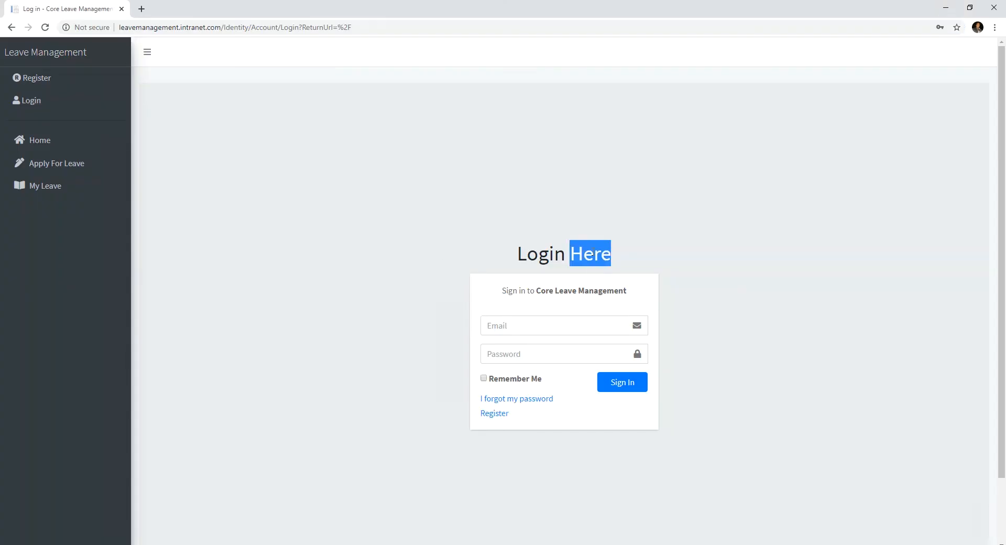
pyautogui.moveTo(517, 255); pyautogui.dragTo(562, 255)
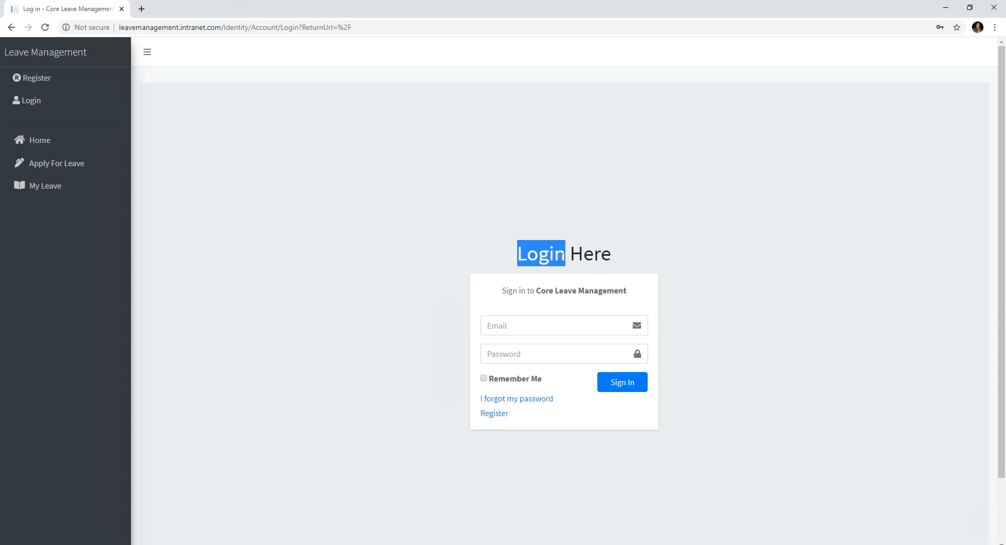
pyautogui.doubleClick(574, 255)
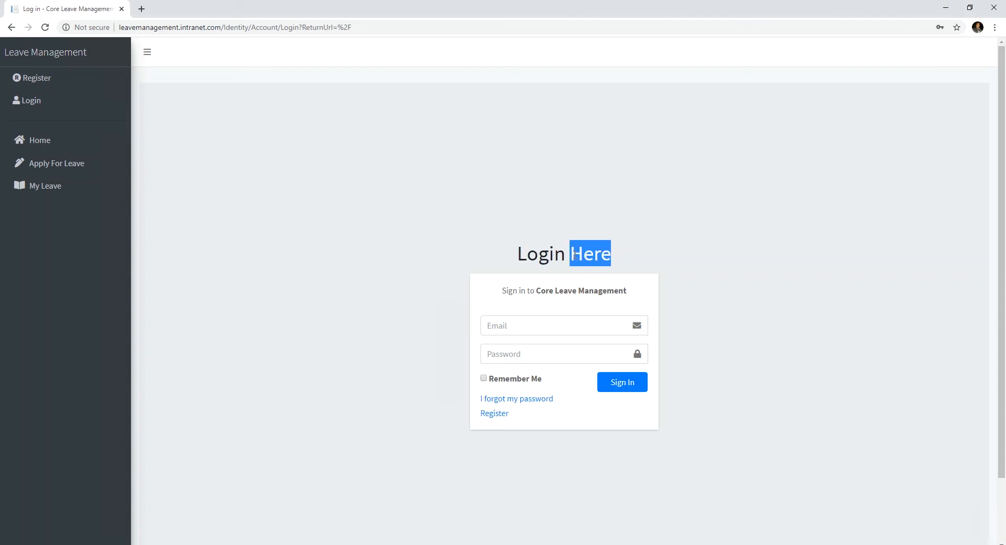
pyautogui.click(574, 255)
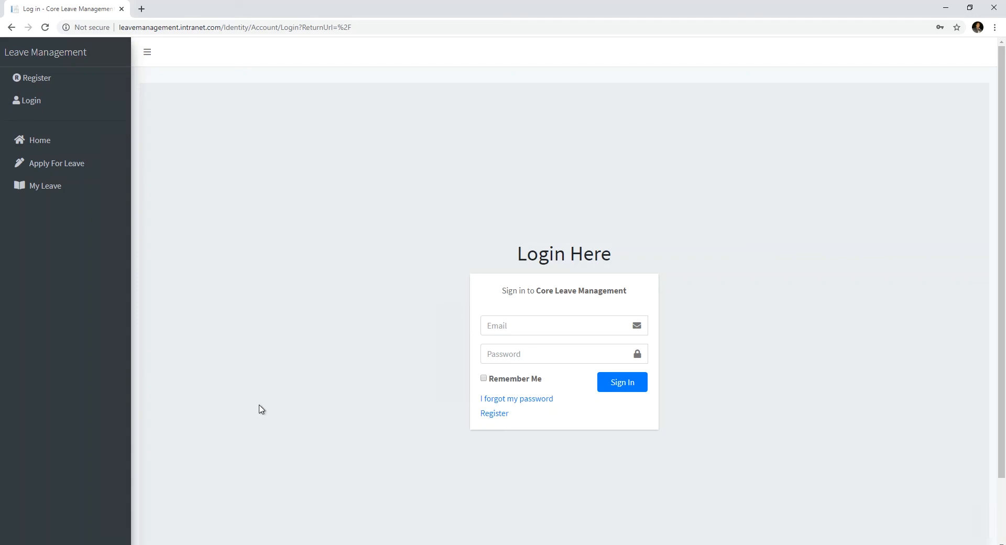
# Return to Azure DevOps, open the release pipeline for editing and enable its scheduled release trigger for Monday through Friday at 3:00 UTC.
pyautogui.moveTo(554, 5)
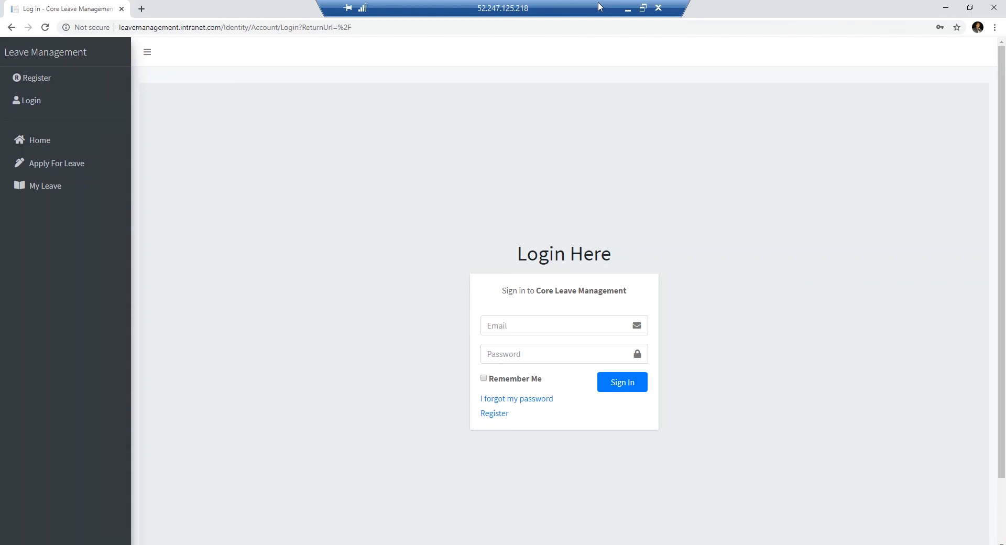
pyautogui.click(628, 9)
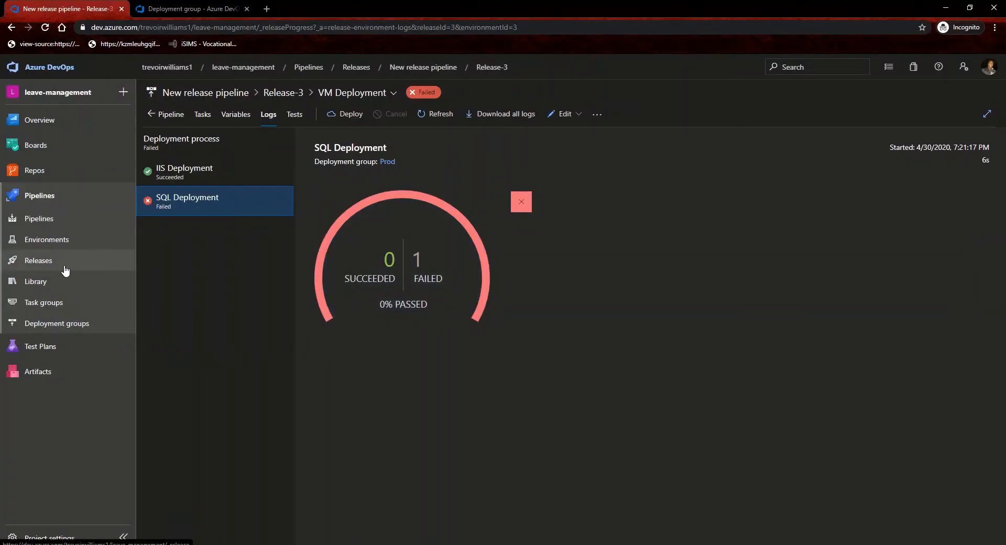
pyautogui.click(103, 262)
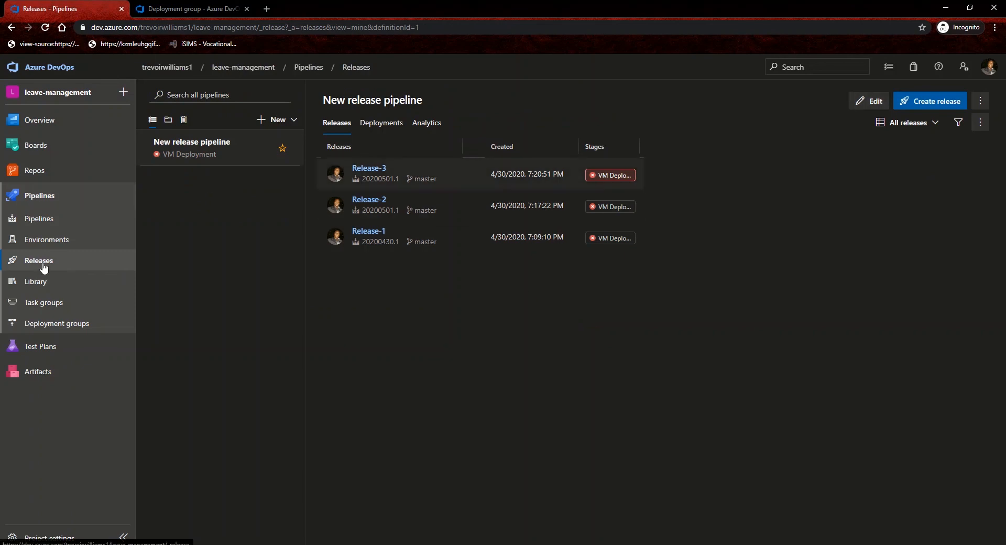
pyautogui.click(867, 101)
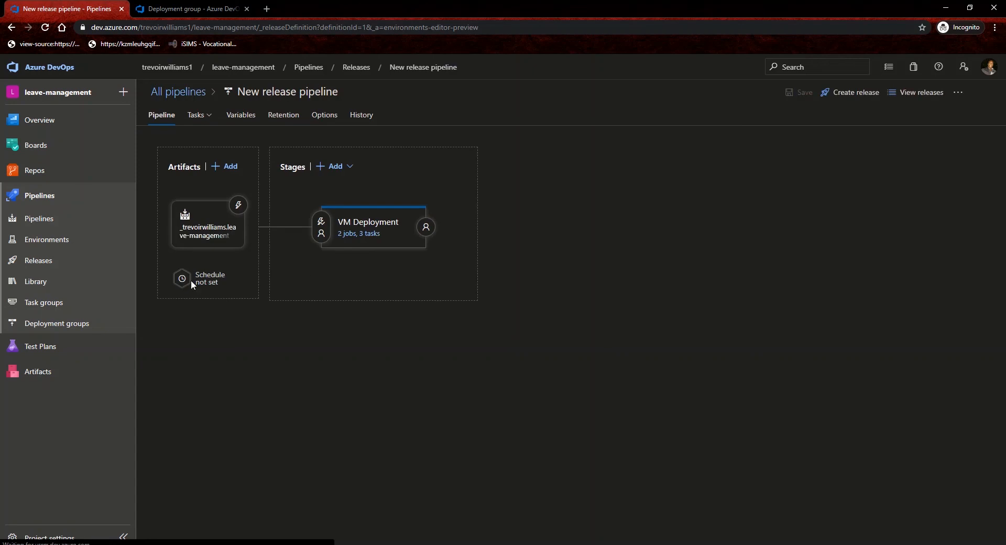
pyautogui.click(190, 281)
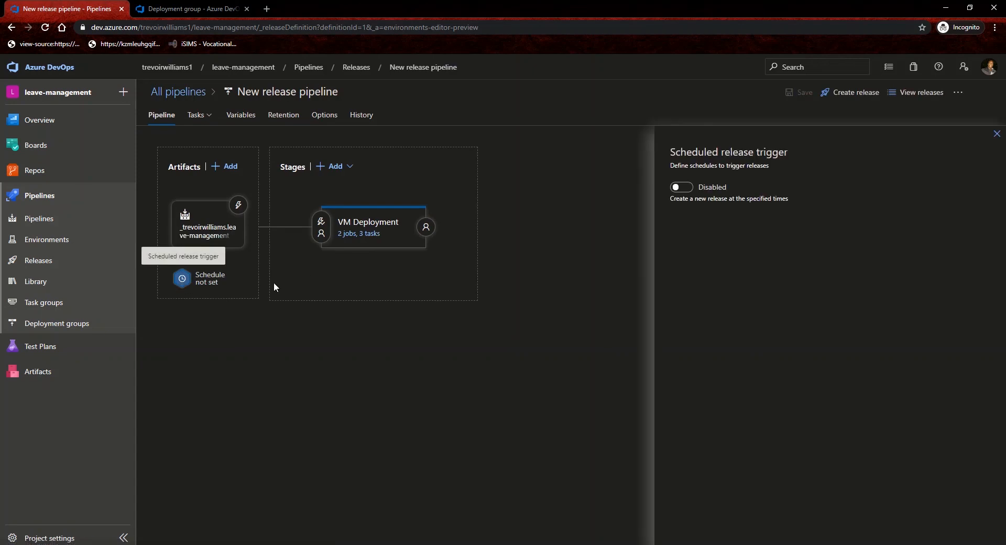
pyautogui.click(677, 190)
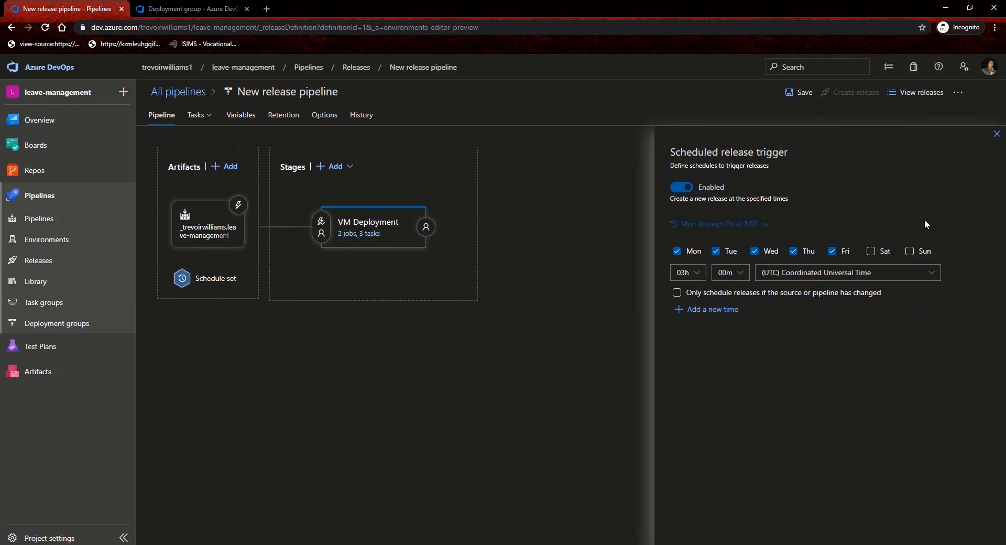
# Open the pre-deployment conditions of the VM Deployment stage.
pyautogui.click(322, 224)
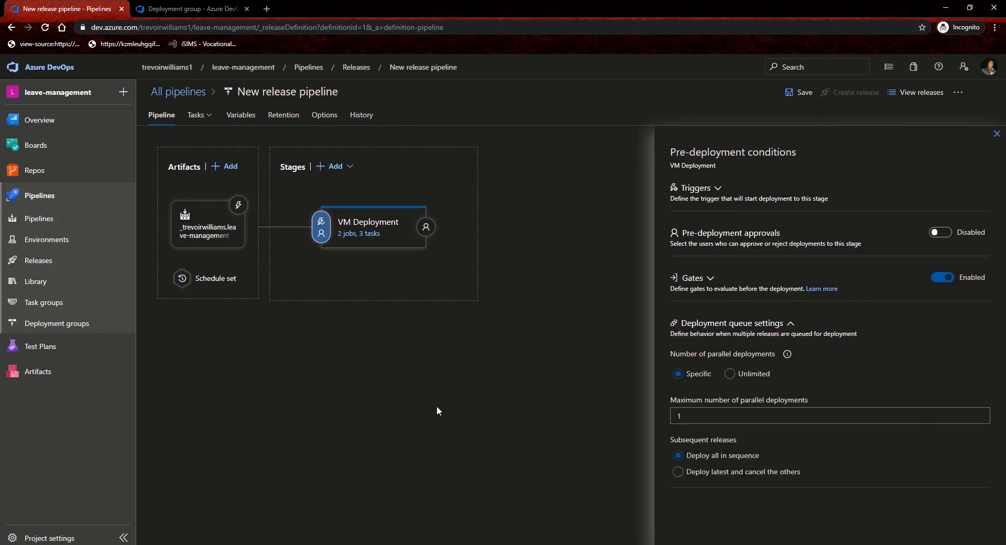